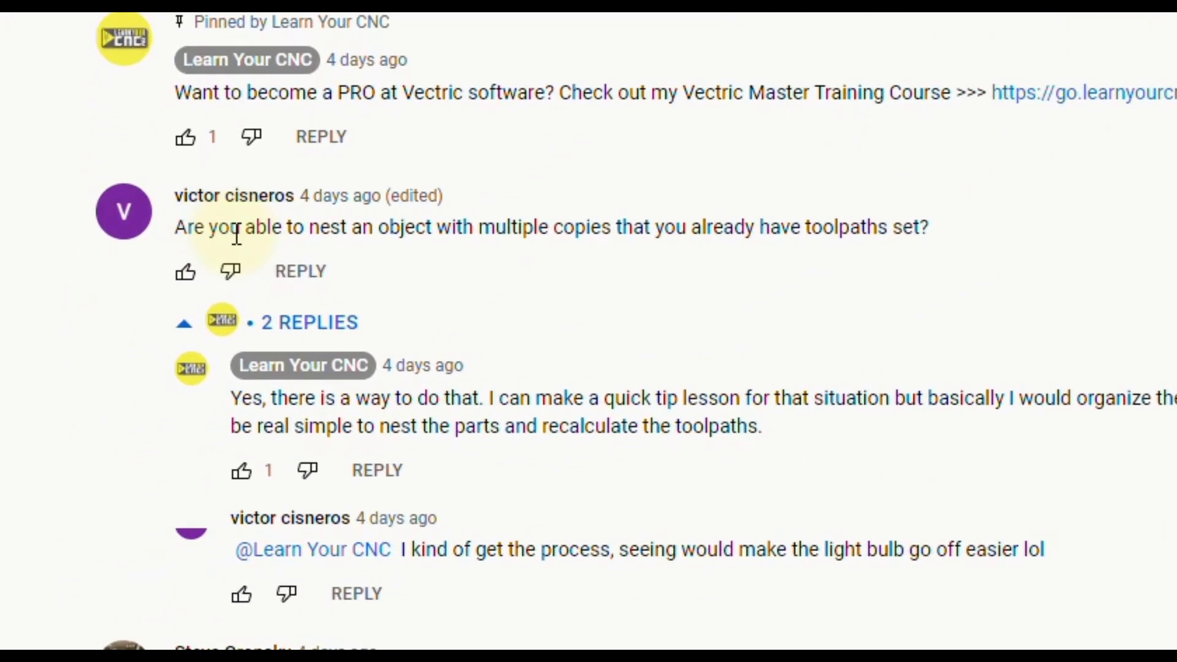
- Highlight the viewer's YouTube question about nesting multiple toolpathed copies, then scroll back to the video
left_click_drag(178, 228, 951, 236)
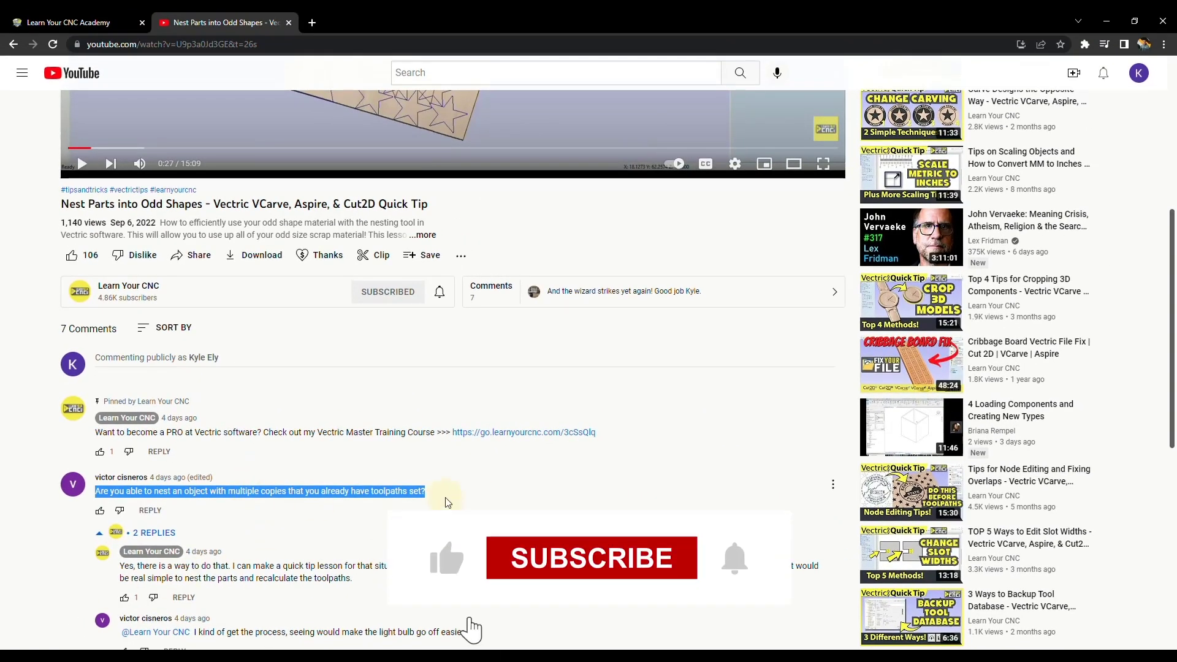
scroll(288, 536, "up", 1)
scroll(303, 550, "up", 5)
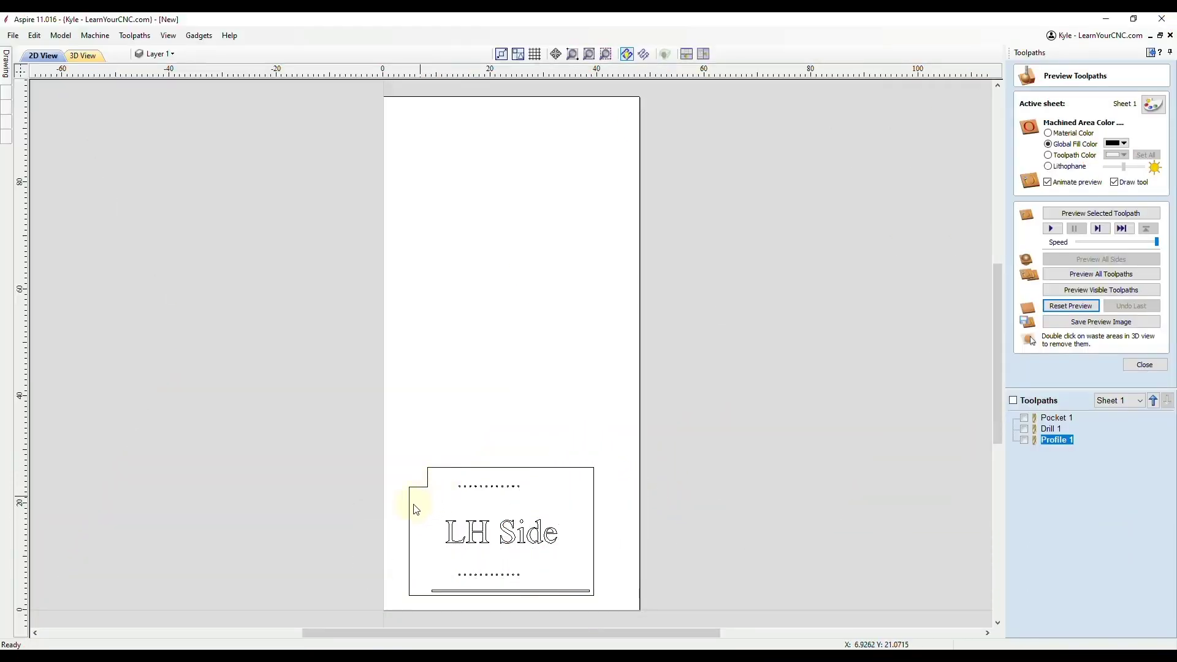
- Make the Pocket 1, Drill 1 and Profile 1 toolpaths visible and view the LH Side part in 3D
scroll(441, 570, "up", 5)
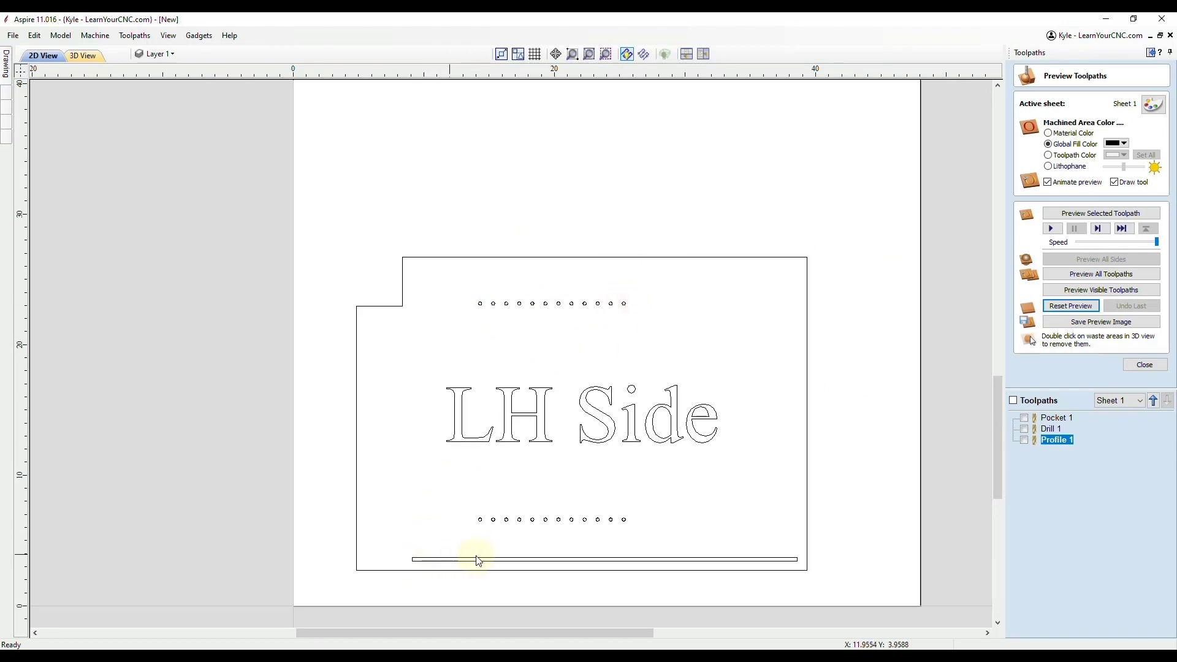
left_click(1024, 418)
left_click(1024, 428)
left_click(1024, 440)
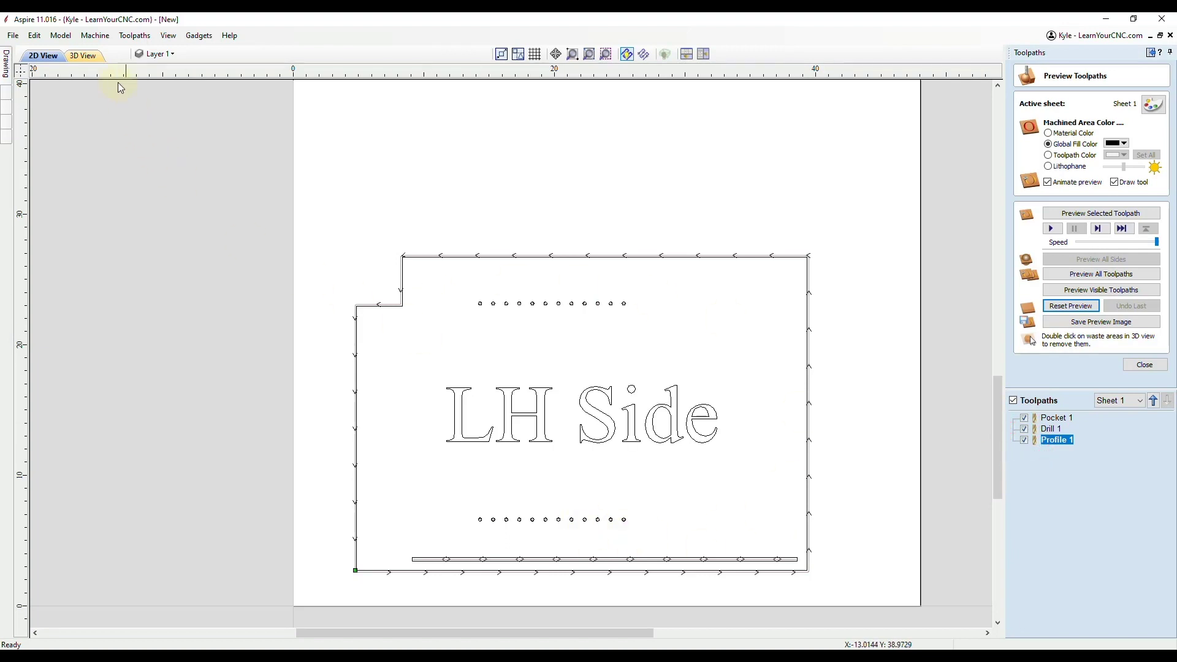
left_click(88, 56)
- Preview all toolpaths, remove the waste offcut, and orbit to inspect the cut LH Side board
scroll(513, 260, "up", 3)
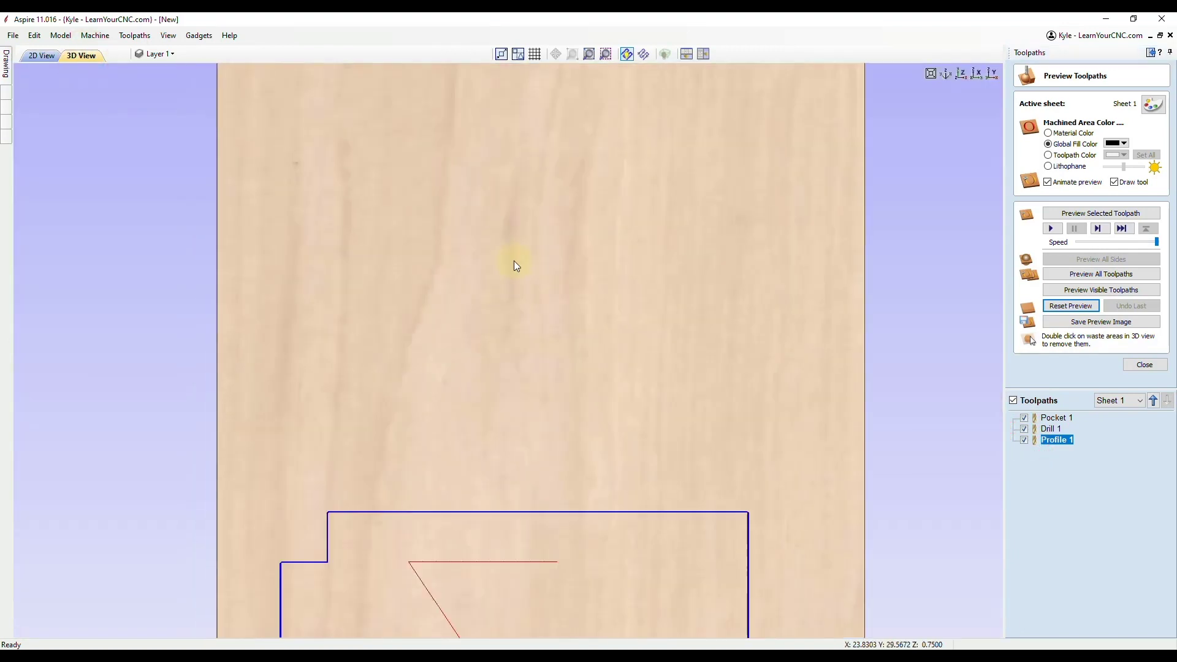
left_click(1085, 274)
double_click(741, 175)
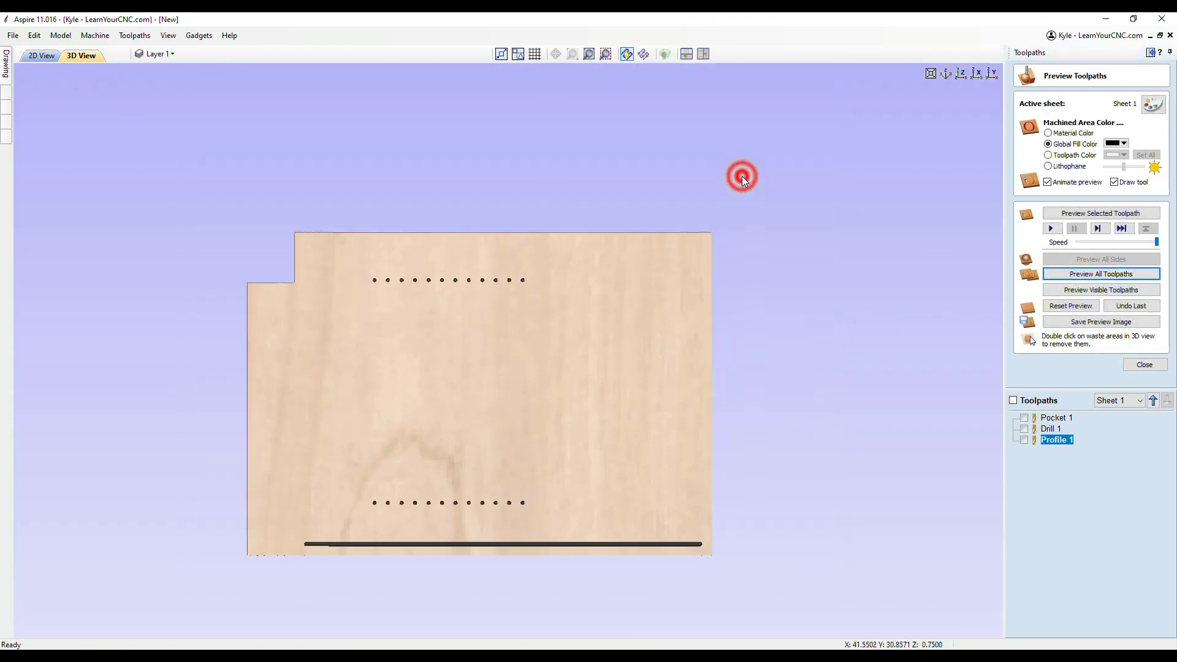
left_click_drag(427, 543, 372, 498)
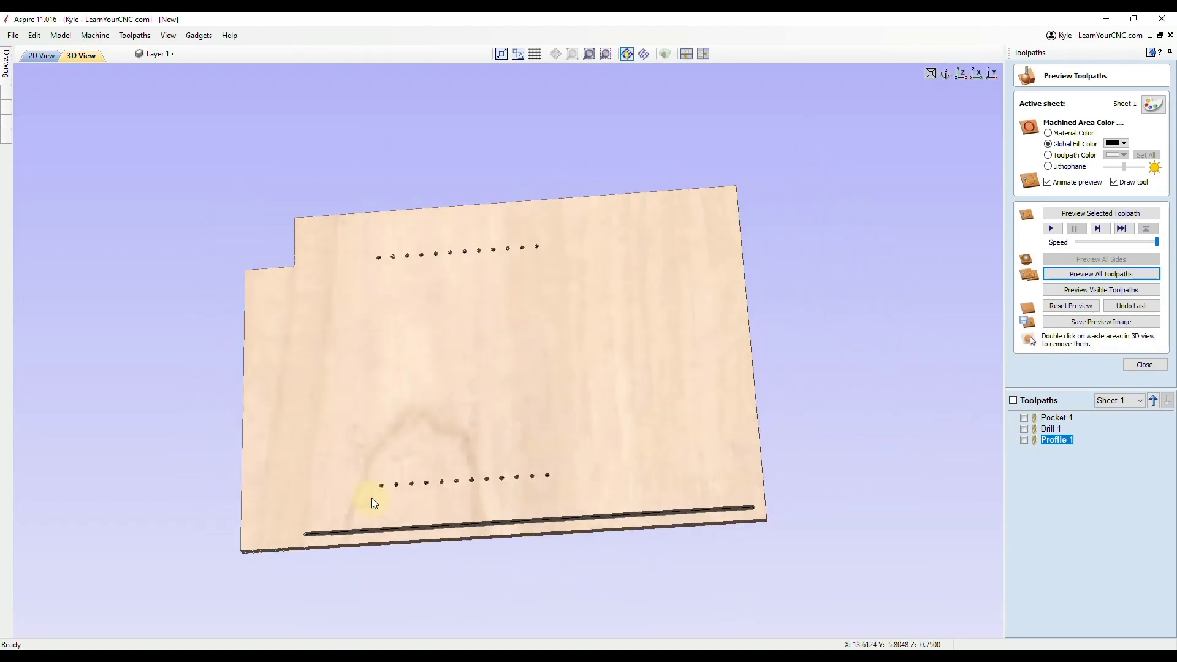
left_click_drag(505, 499, 599, 480)
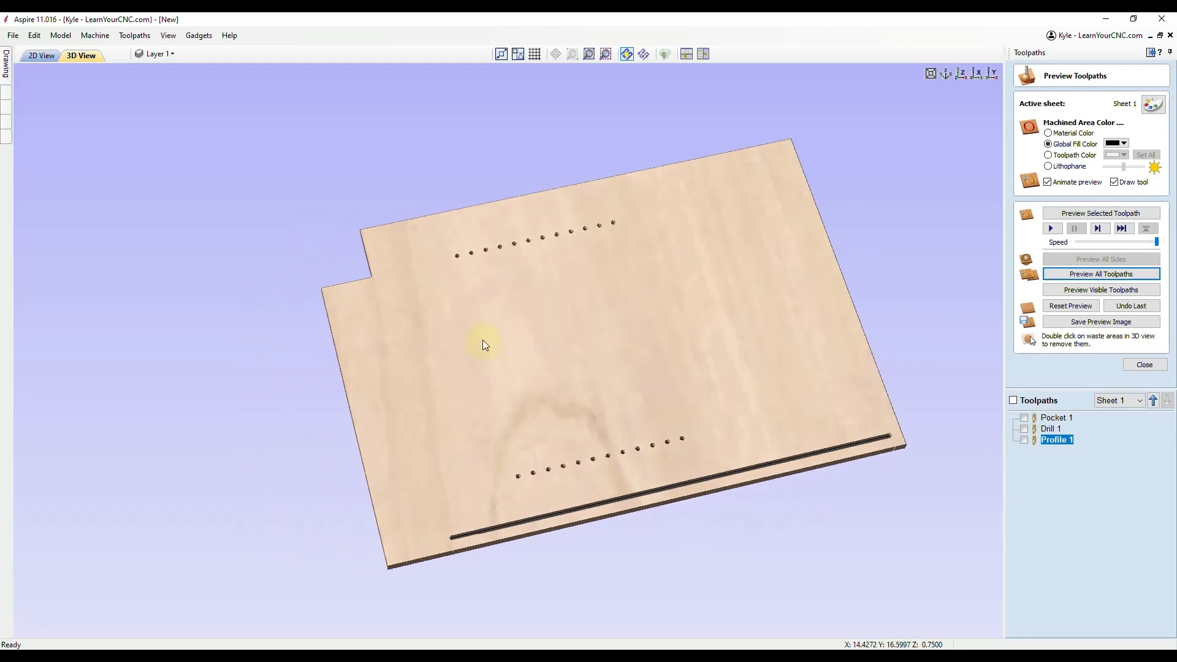
- Switch to the 2D view, then select and deselect all of the LH Side part's vectors
left_click(45, 54)
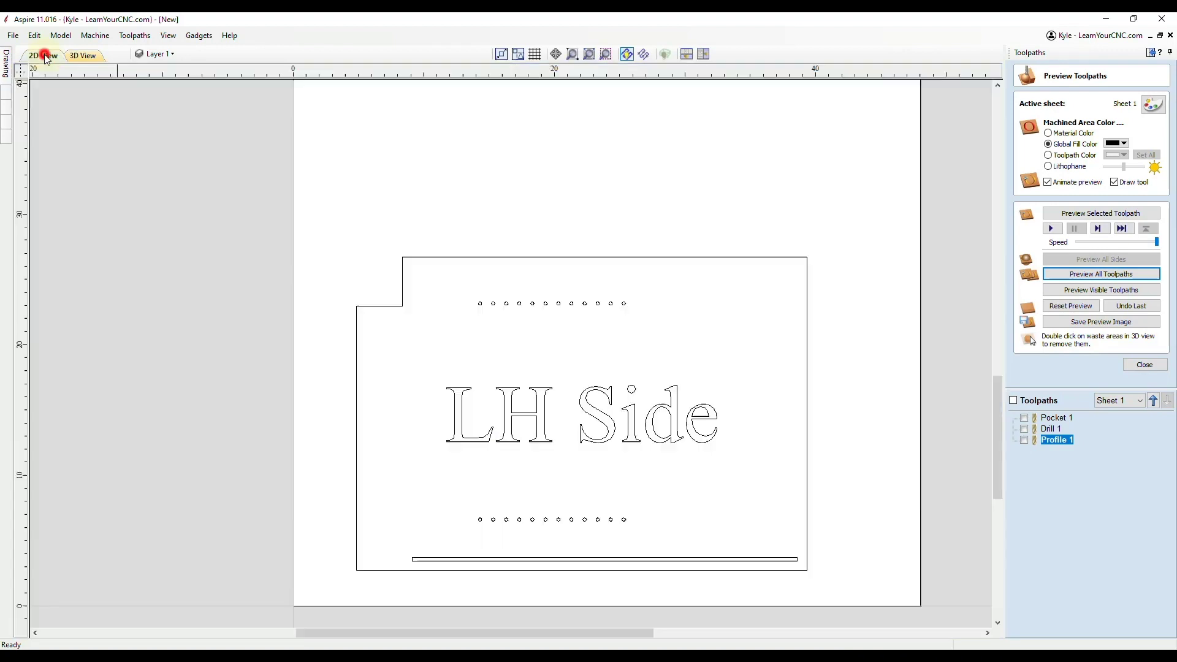
scroll(454, 490, "down", 3)
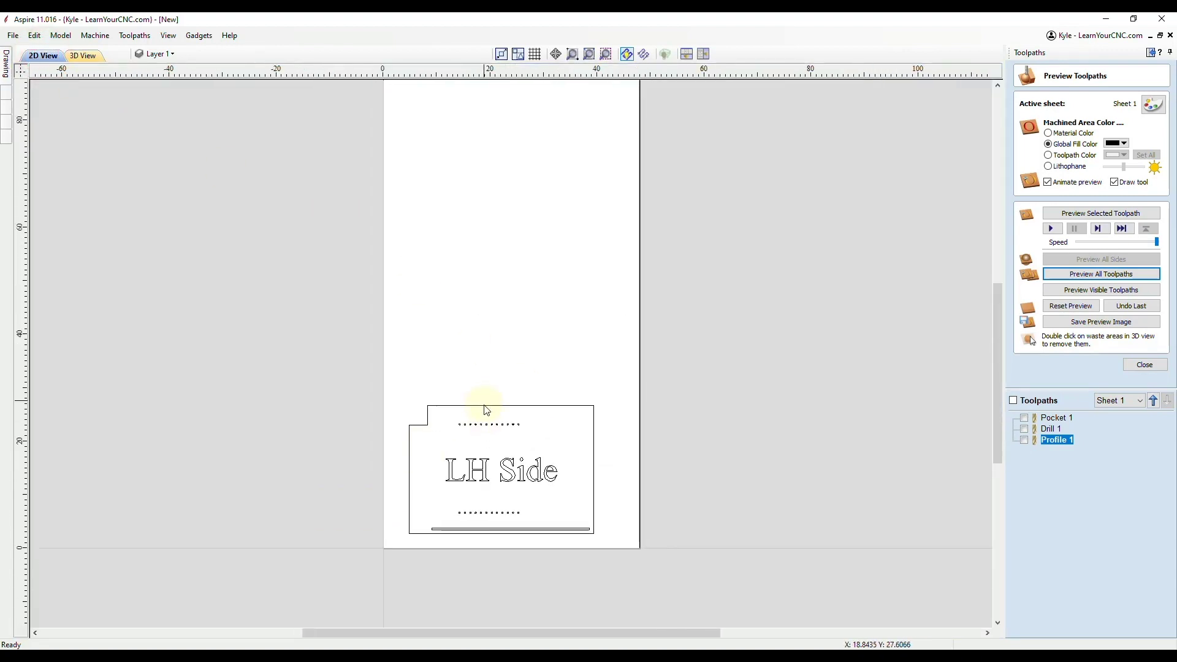
middle_click_drag(484, 407, 488, 425)
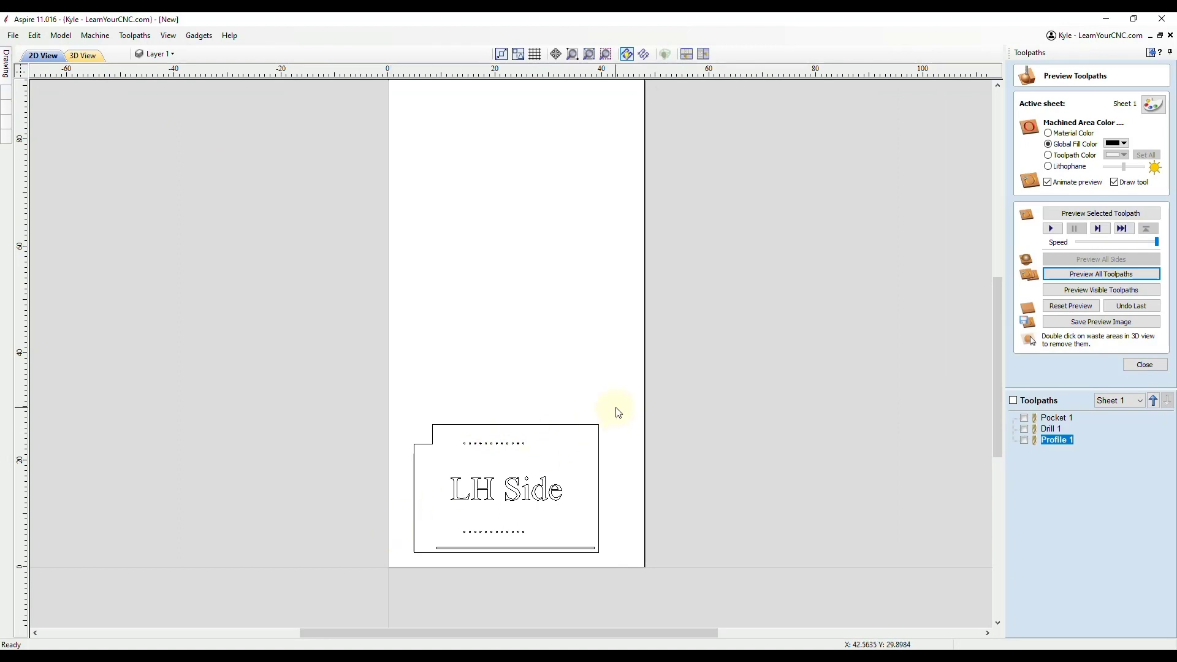
mouse_move(618, 413)
left_mouse_down()
mouse_move(494, 521)
mouse_move(392, 568)
mouse_move(388, 556)
left_mouse_up()
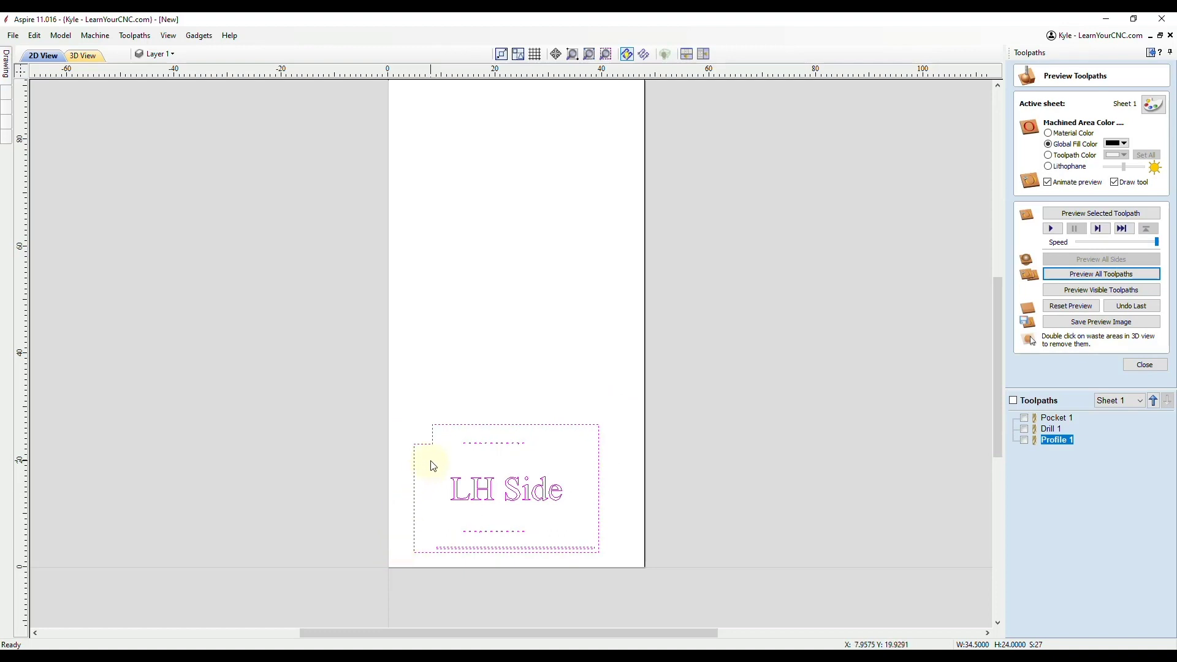
left_click(459, 463)
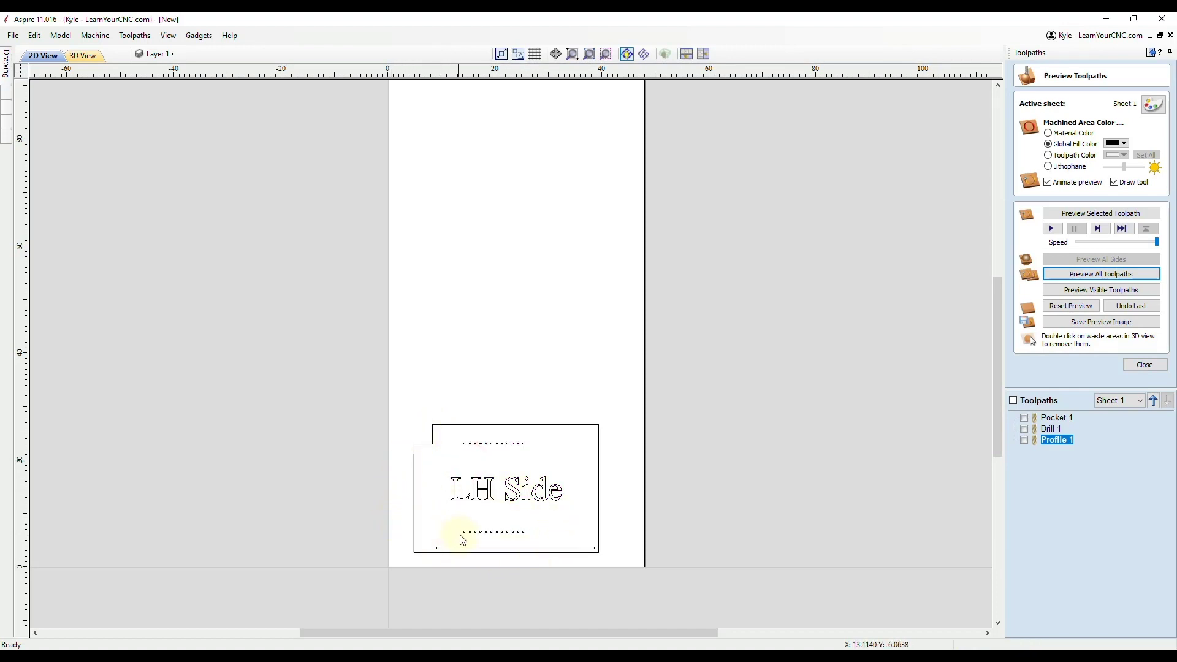
scroll(428, 561, "up", 2)
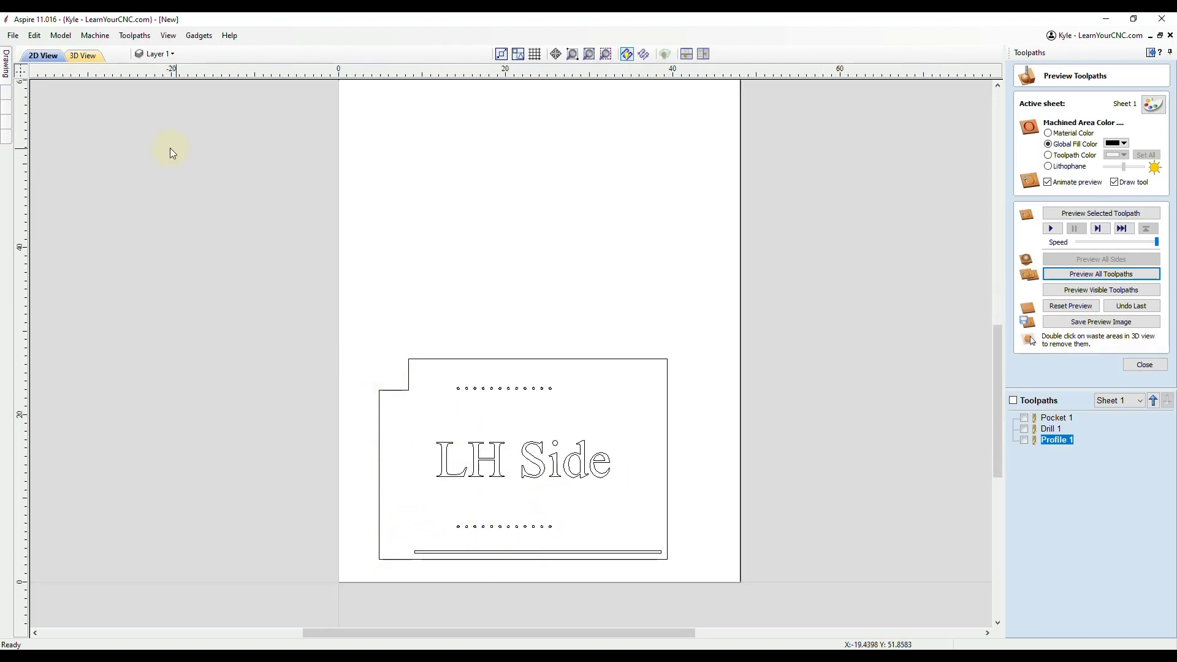
- Open the Layer 1 dropdown to list the Profile, Groove, Labels and Shelf Pin Holes layers
left_click(156, 54)
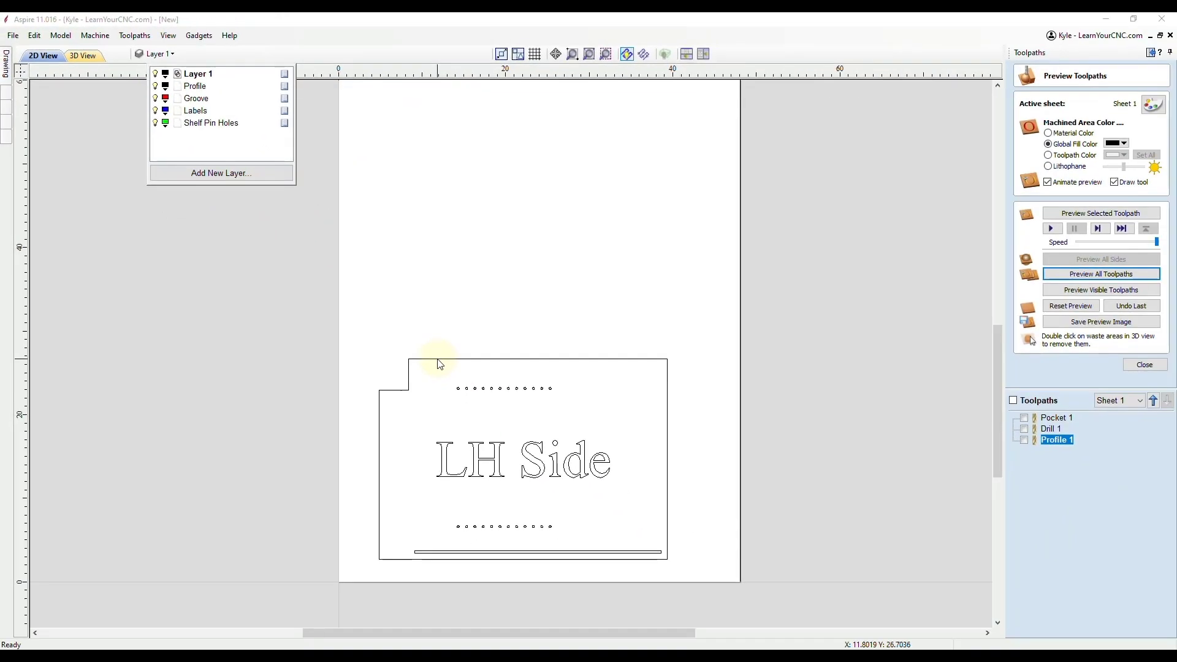
- Move the LH Side outer outline onto the Profile layer
left_click(439, 362)
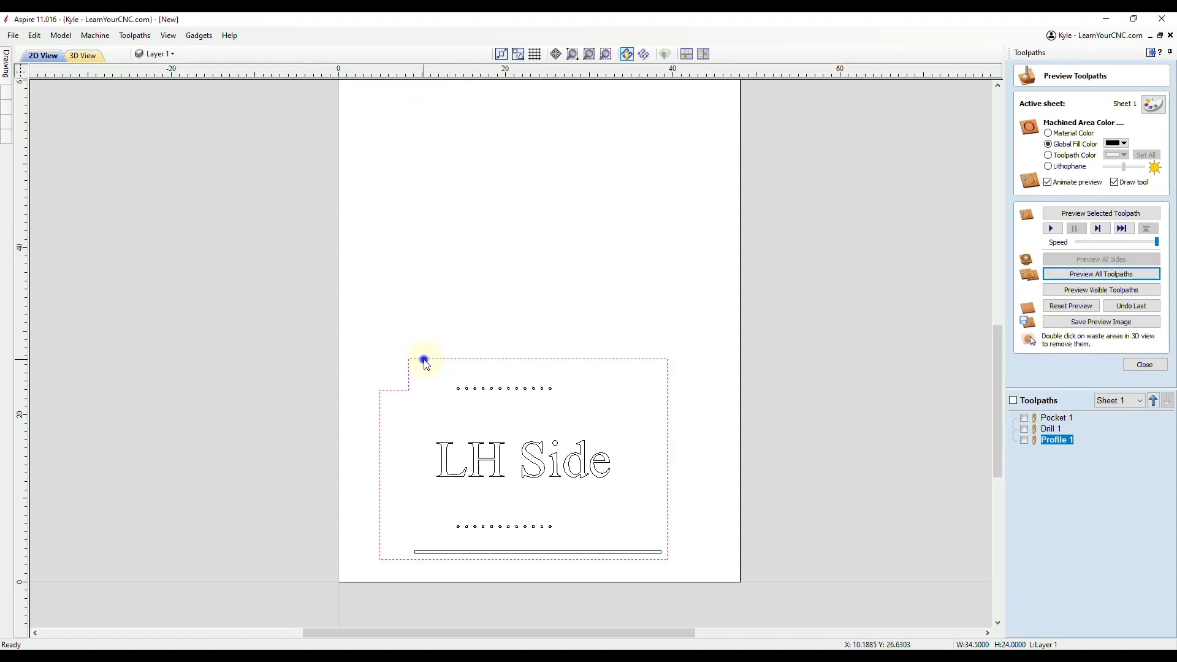
right_click(412, 346)
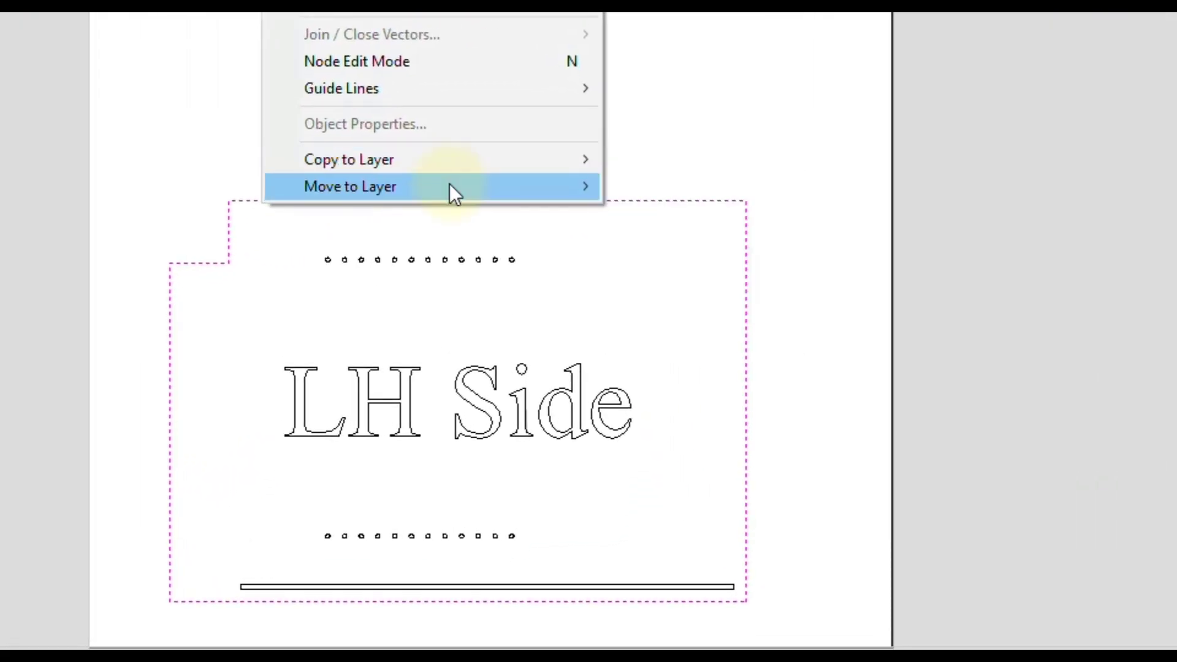
mouse_move(450, 184)
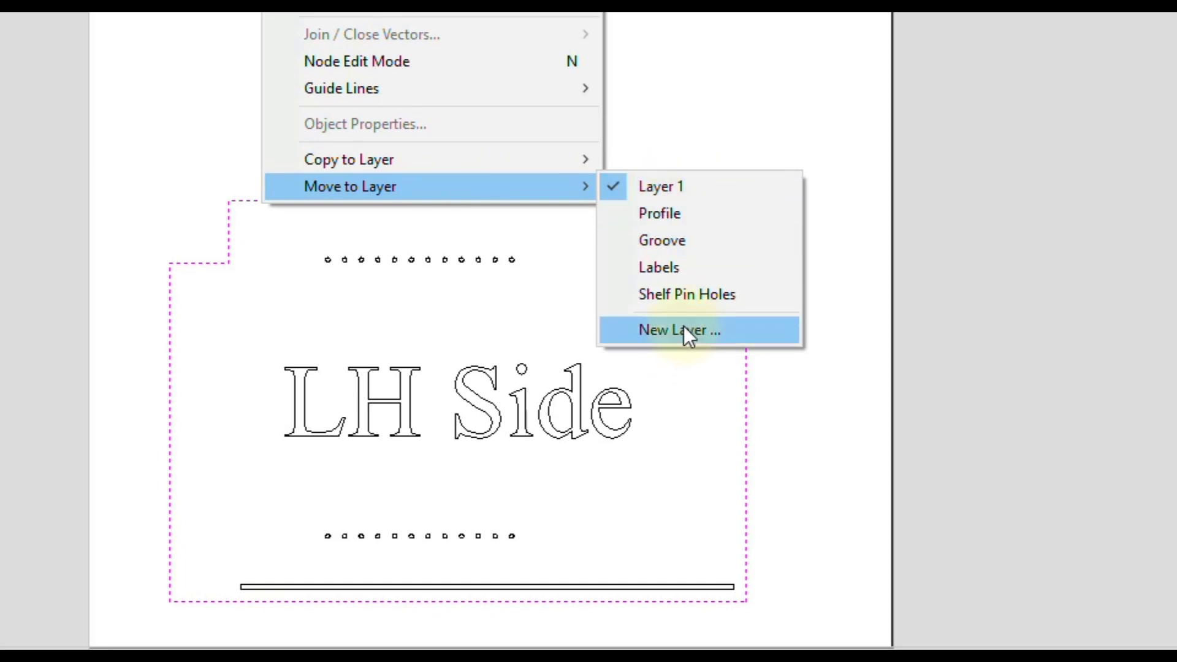
left_click(656, 214)
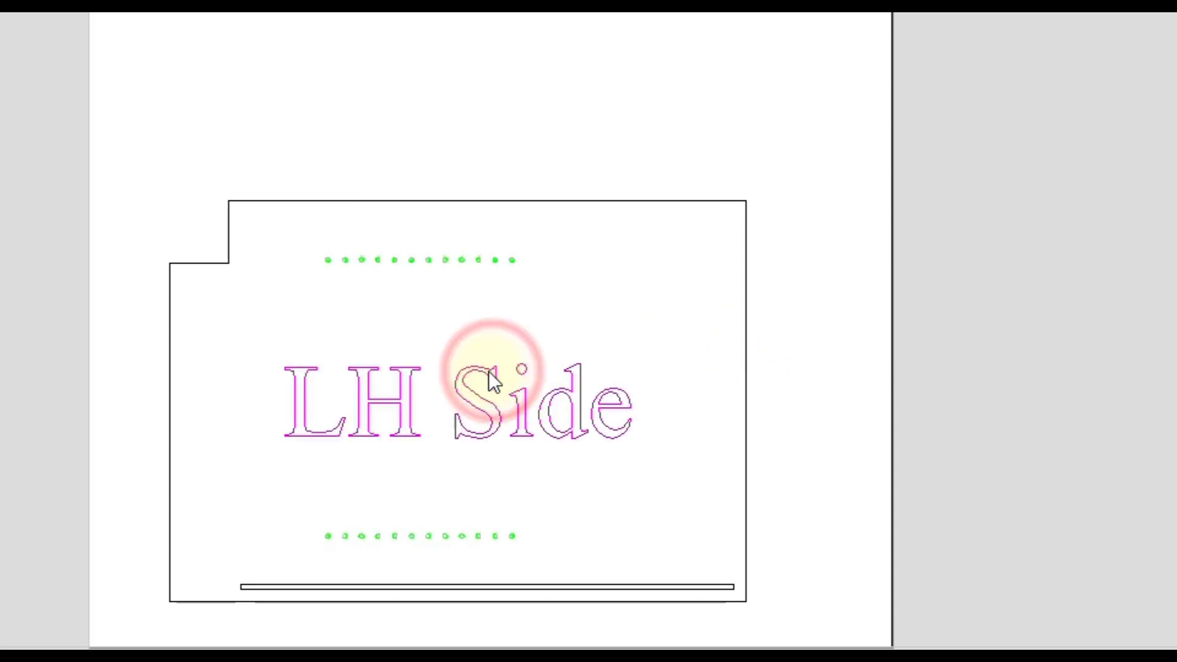
- Move the LH Side label text and the groove strip onto the Labels and Groove layers
right_click(488, 376)
mouse_move(620, 356)
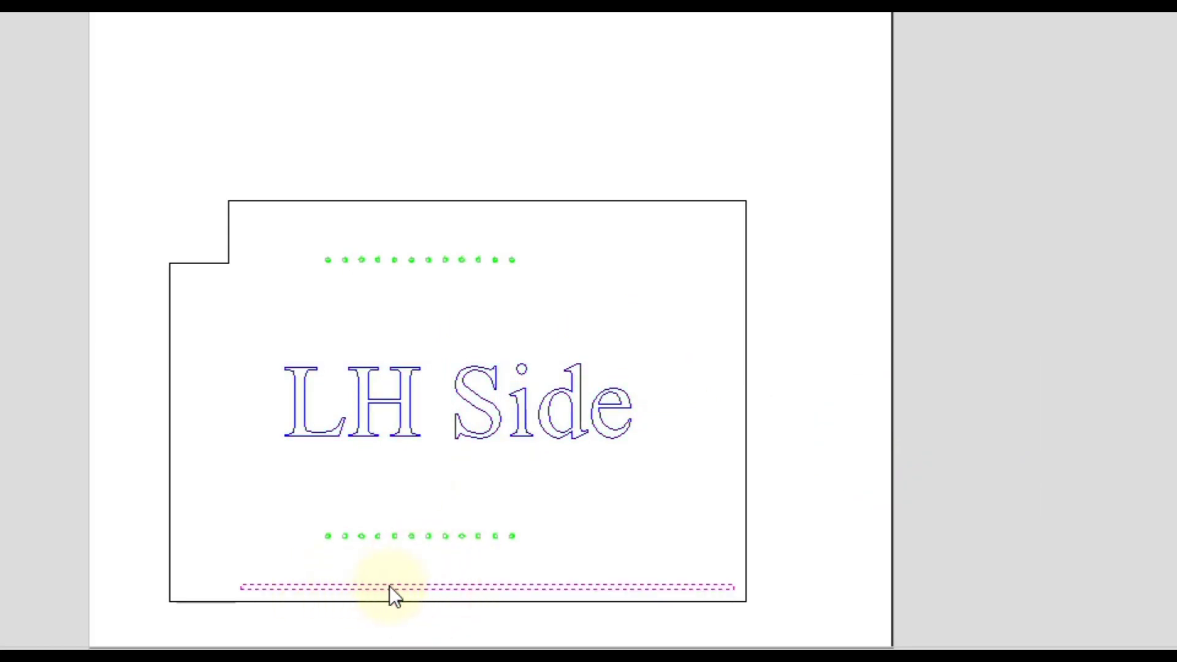
right_click(440, 587)
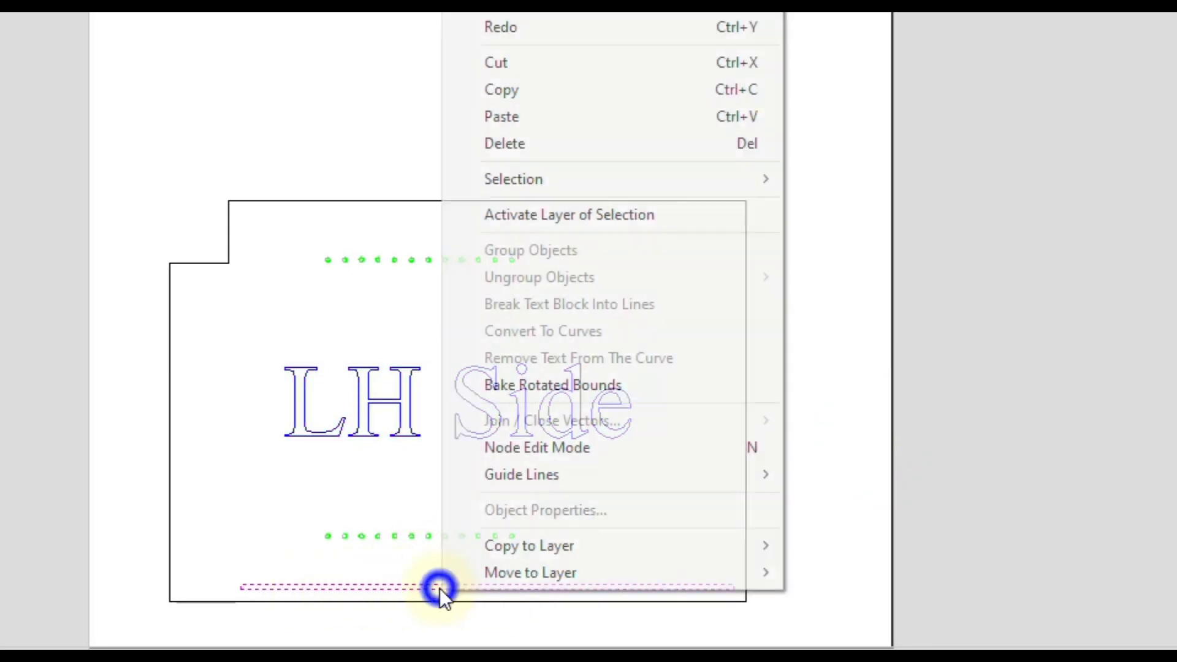
left_click(609, 573)
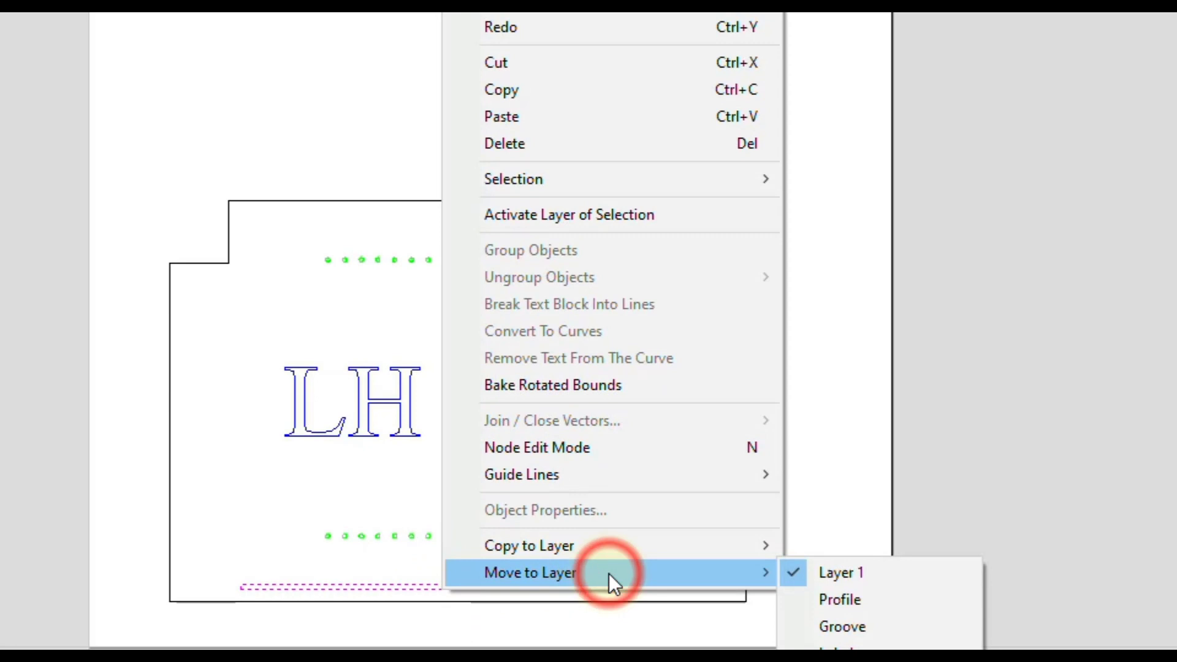
left_click(839, 626)
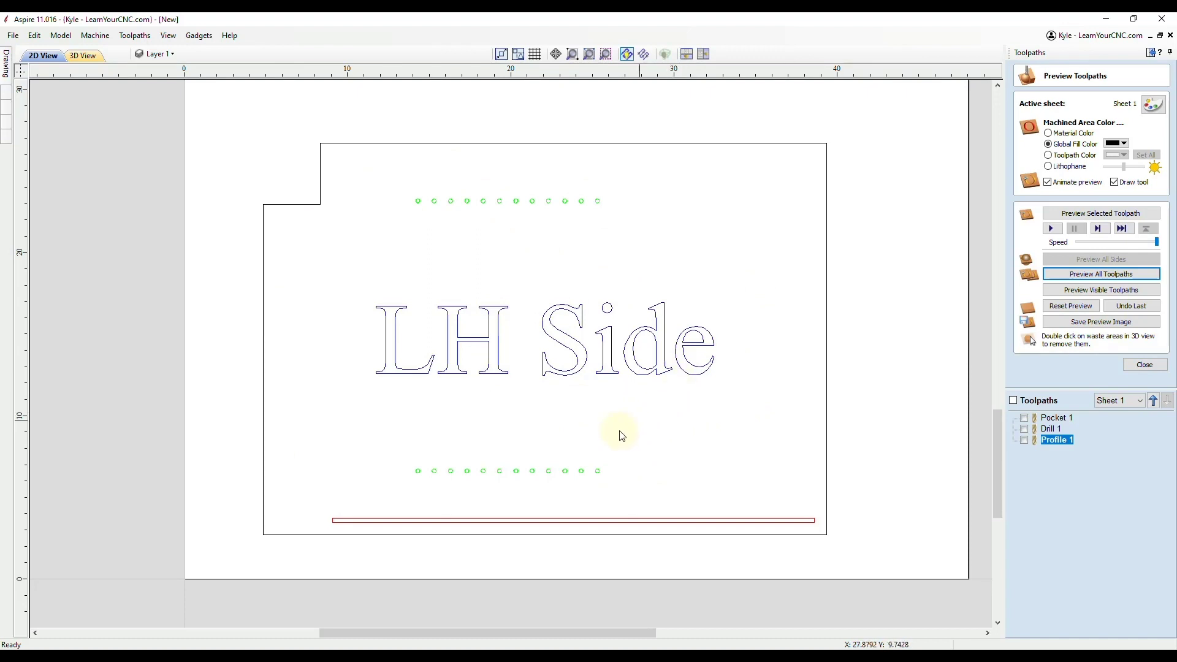
- Open Nest Parts for the whole LH Side part with best-fit rotation on and bounds layer off
left_click(1151, 54)
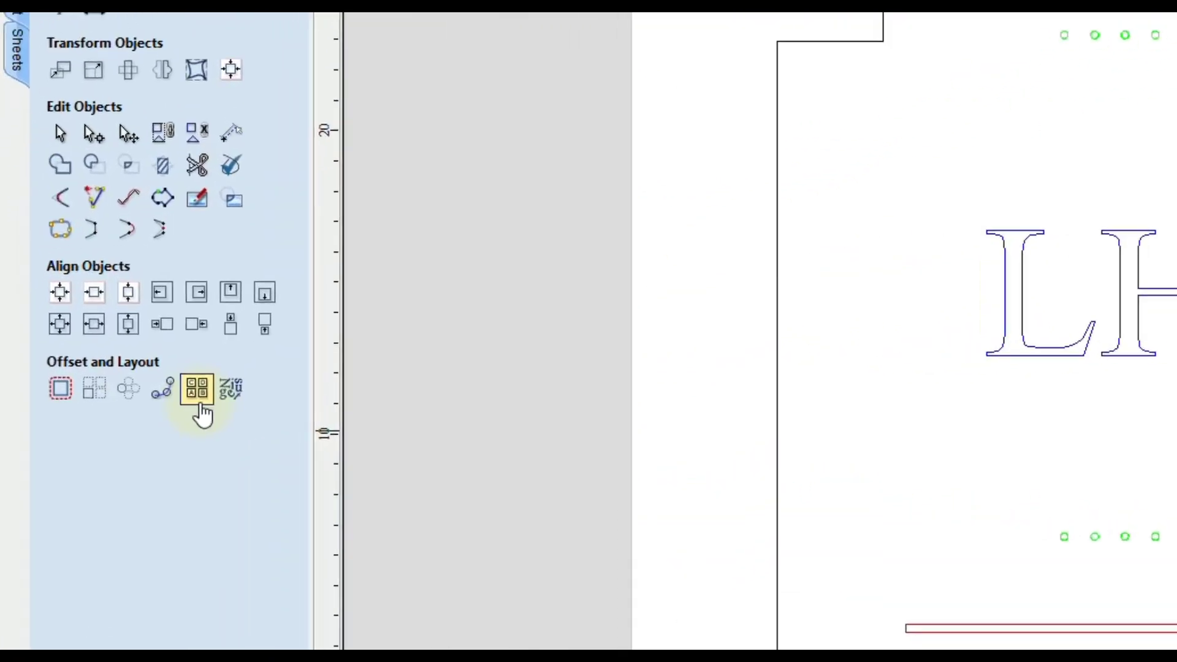
left_click(200, 404)
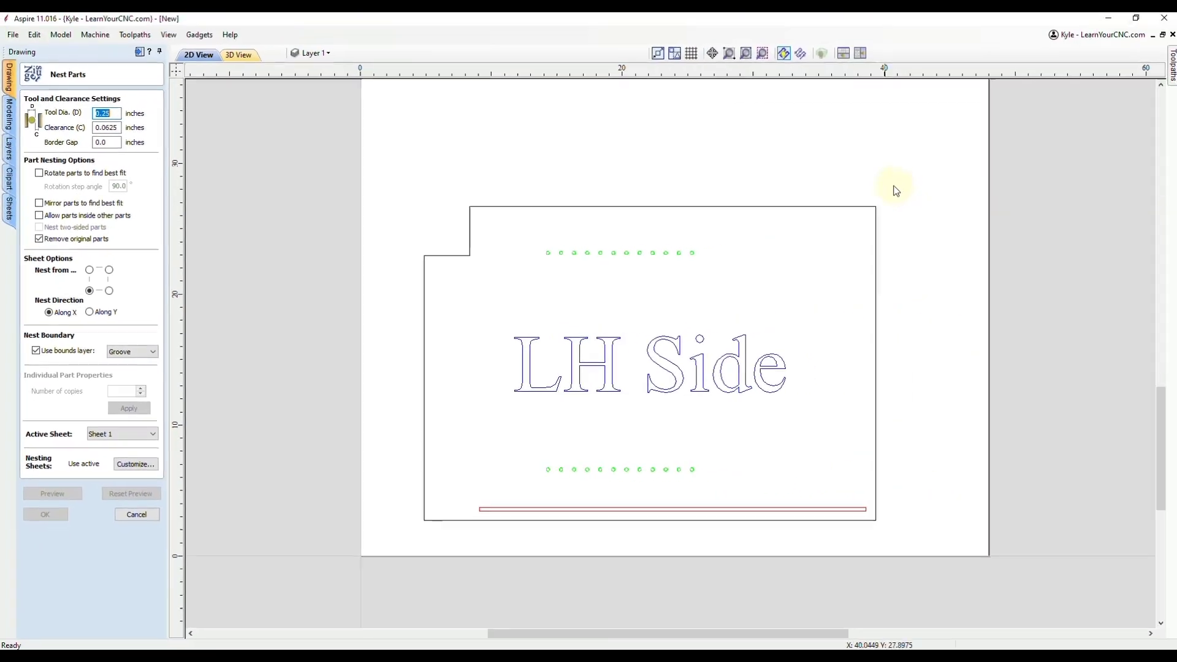
left_click_drag(893, 182, 362, 552)
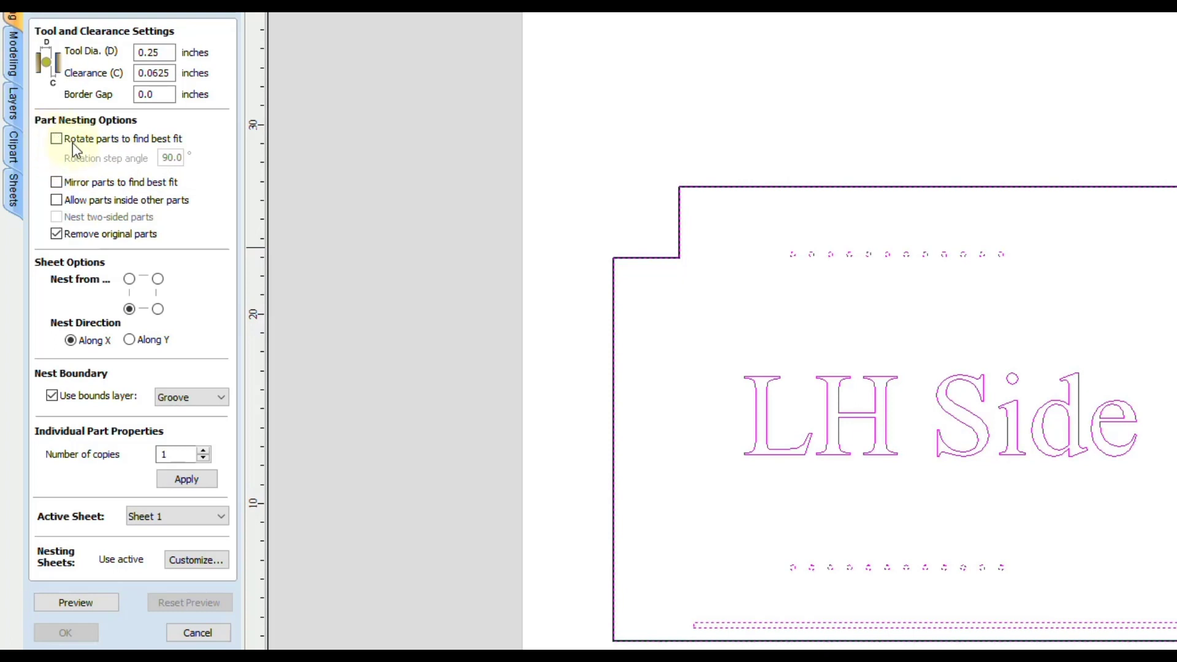
left_click(56, 139)
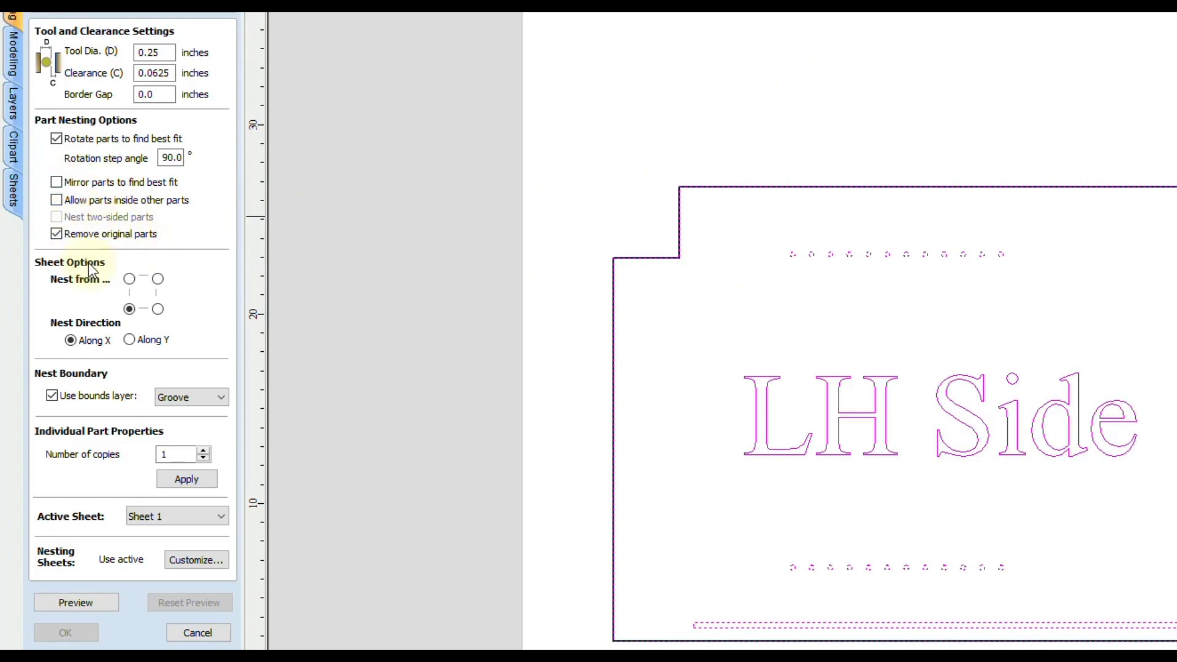
left_click(52, 396)
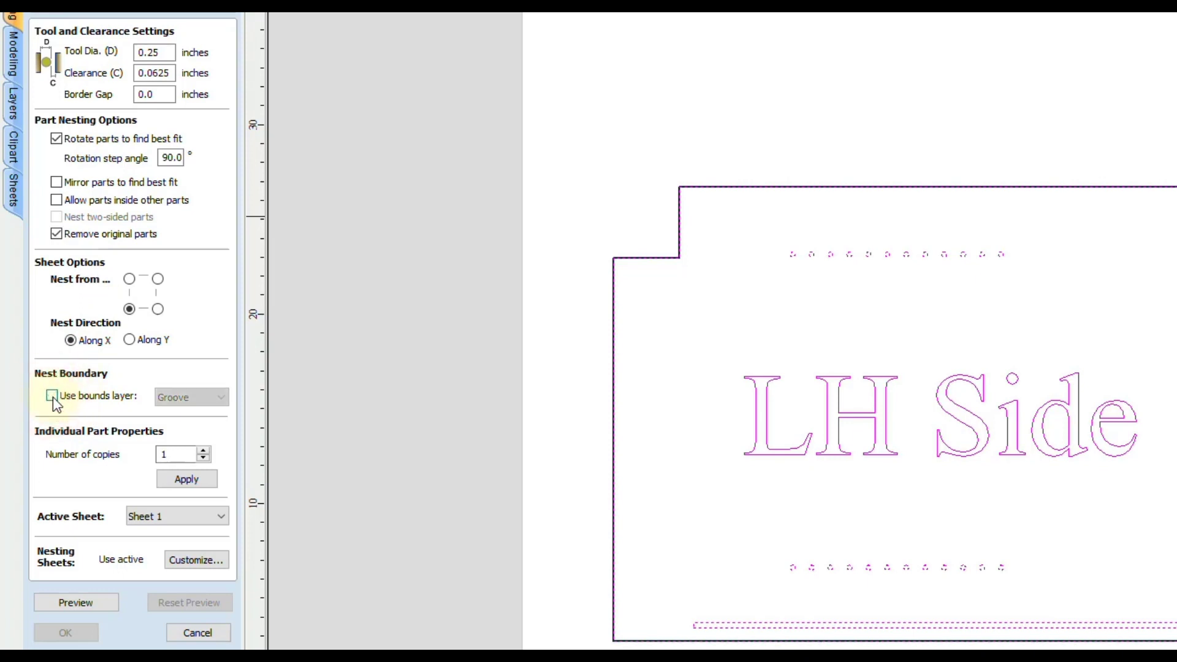
left_click(182, 456)
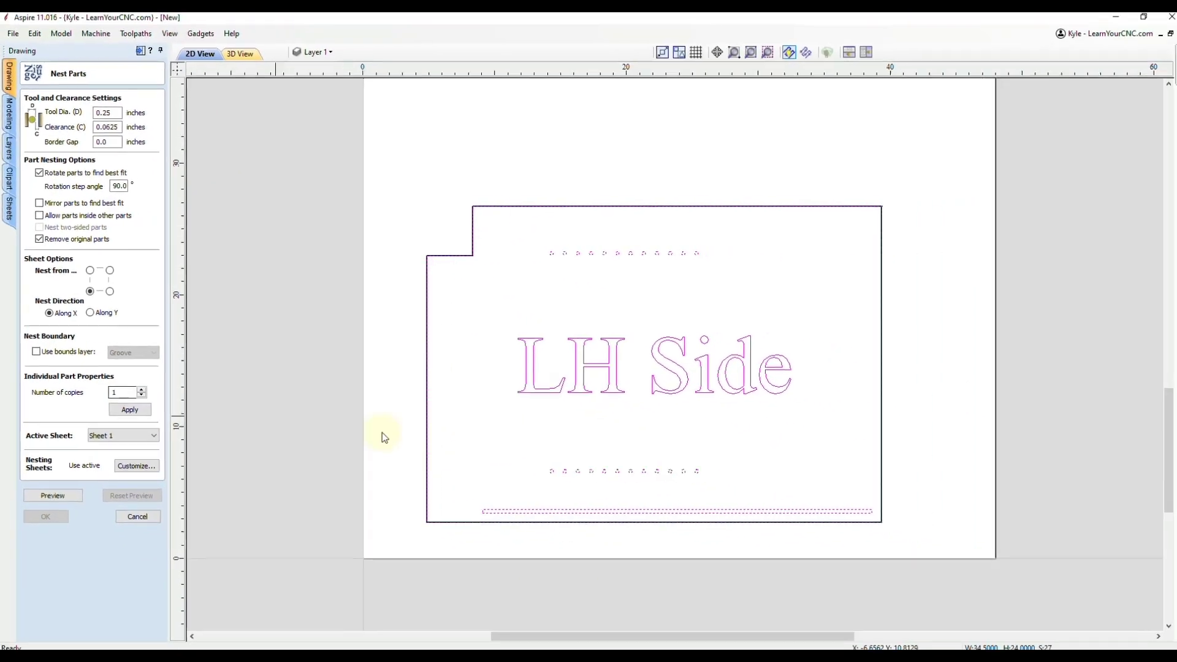
- Nest 3 copies of the LH Side part along Y and preview the stacked layout
scroll(423, 546, "down", 5)
scroll(790, 467, "up", 2)
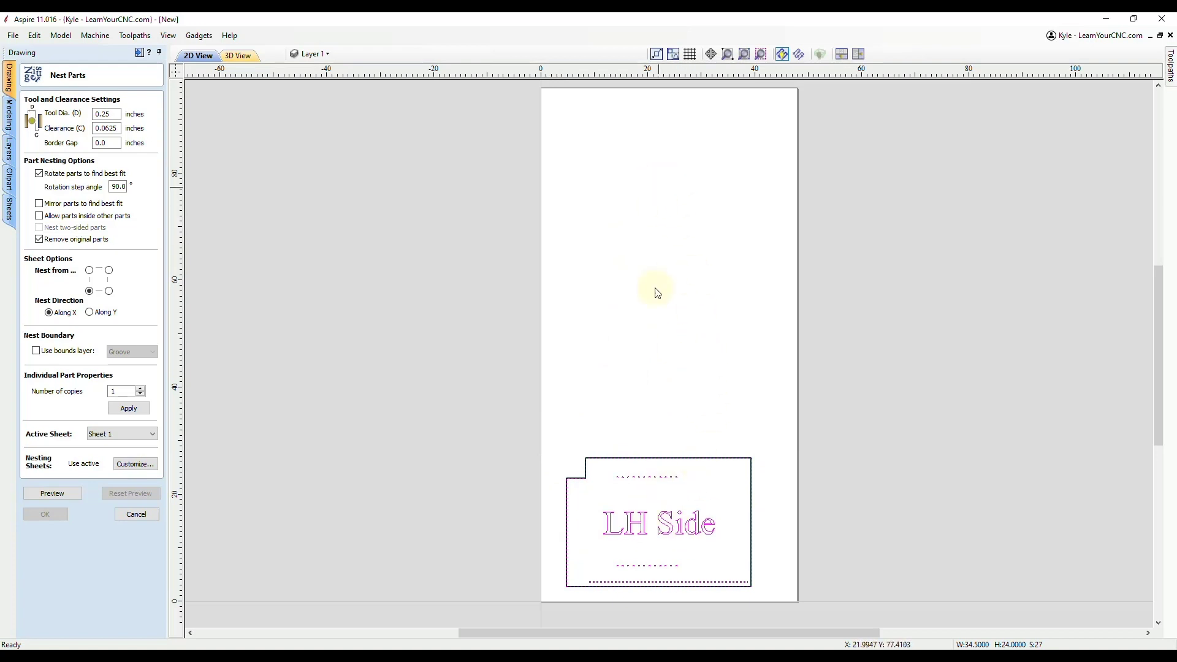
double_click(141, 390)
left_click(129, 414)
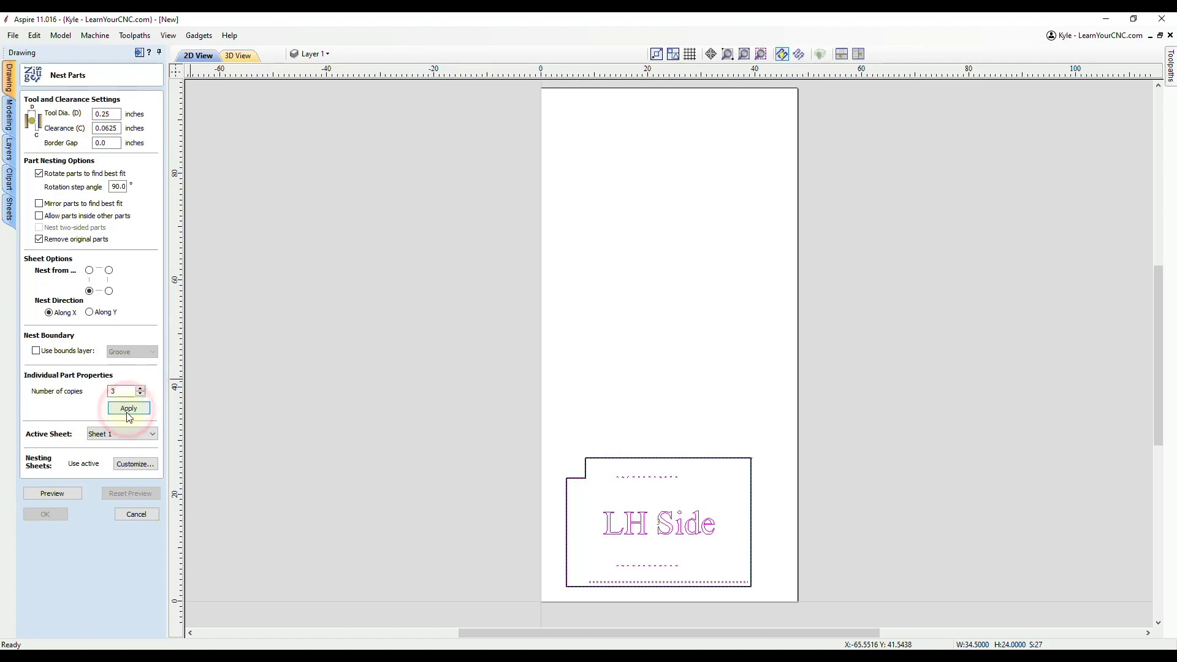
left_click(67, 497)
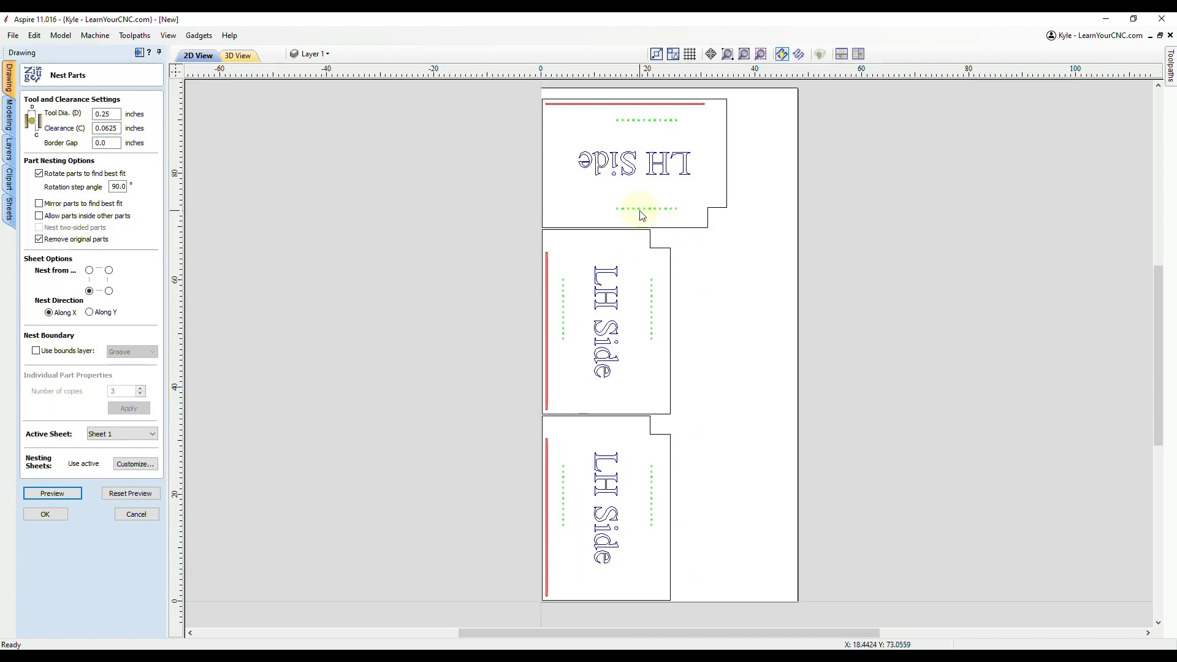
left_click(93, 316)
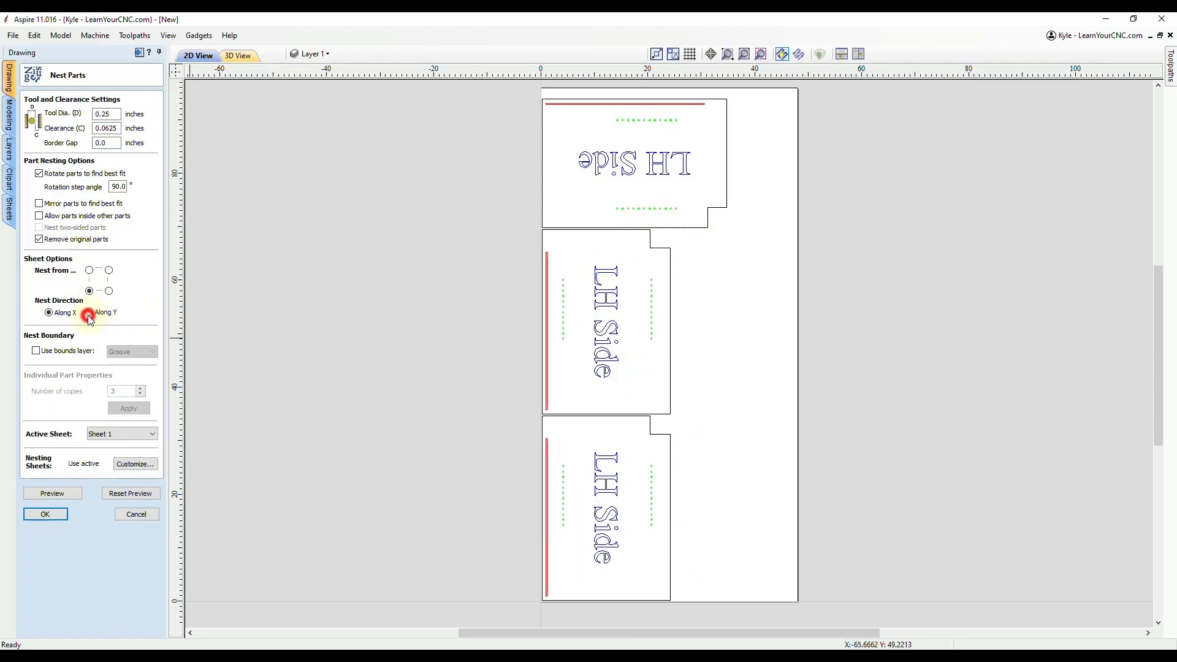
left_click(55, 493)
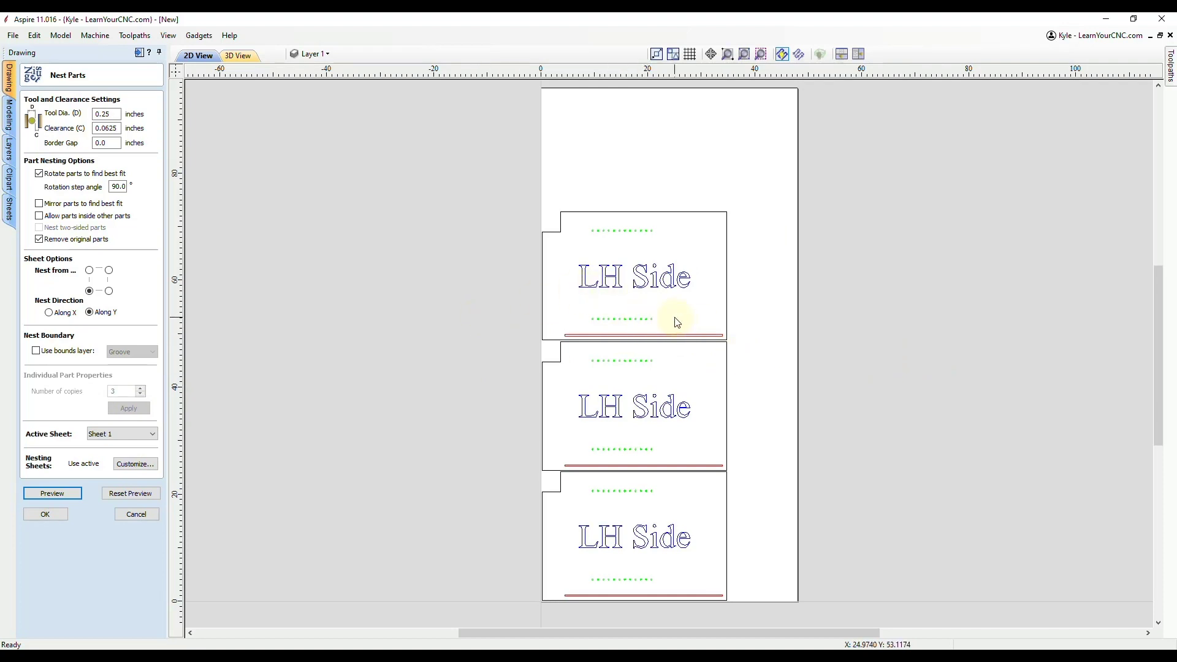
- Accept the nest layout and turn on the Pocket 1, Drill 1 and Profile 1 toolpaths
left_click(50, 517)
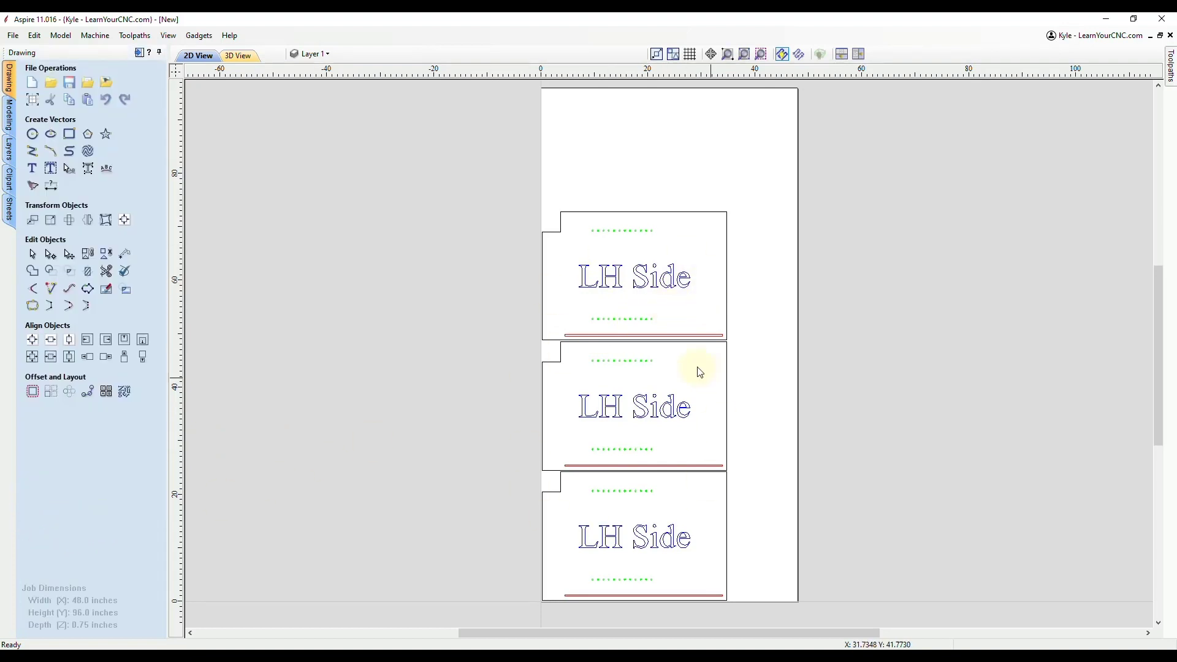
left_click(138, 53)
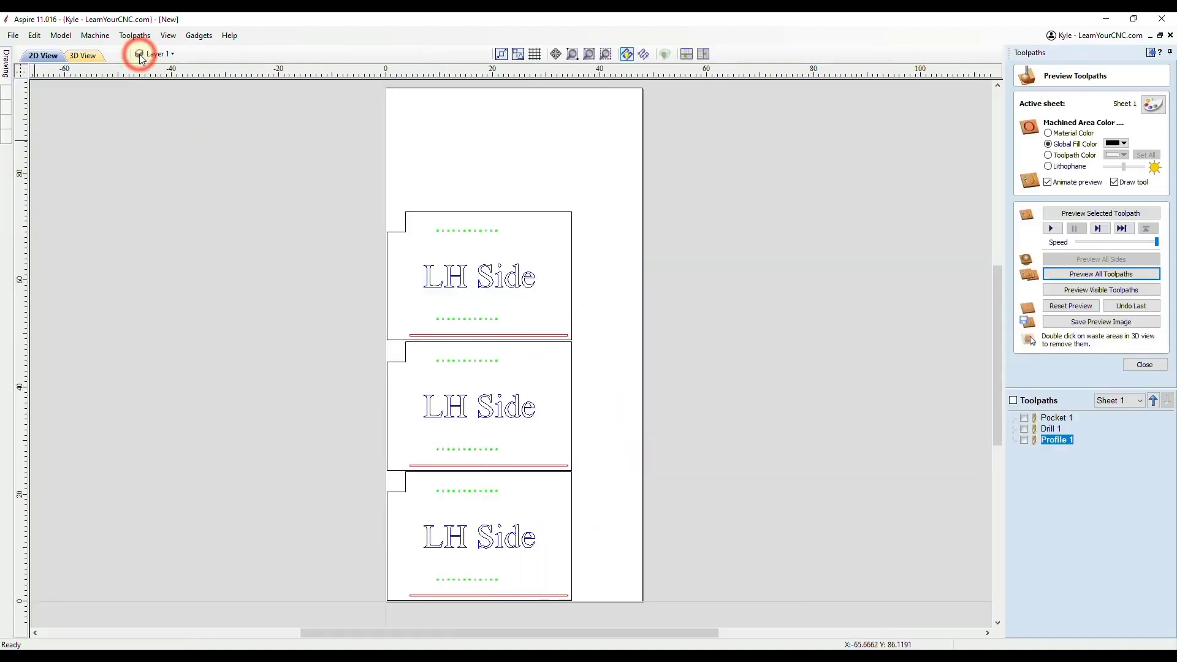
left_click(1024, 418)
left_click(1024, 428)
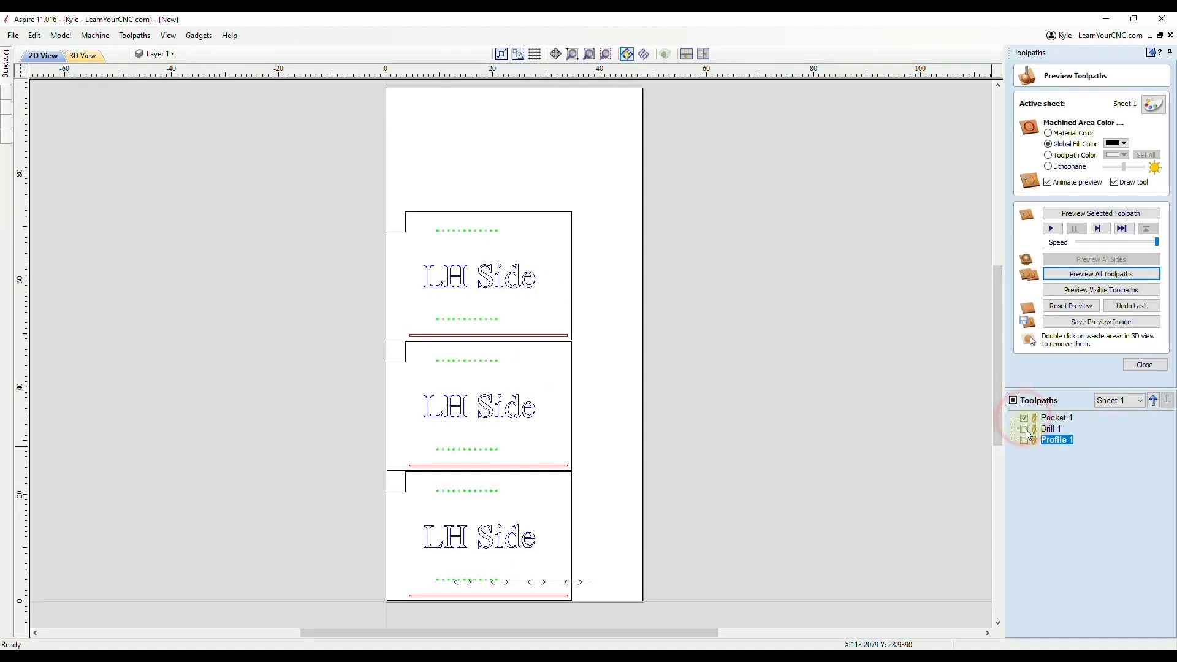
left_click(1024, 439)
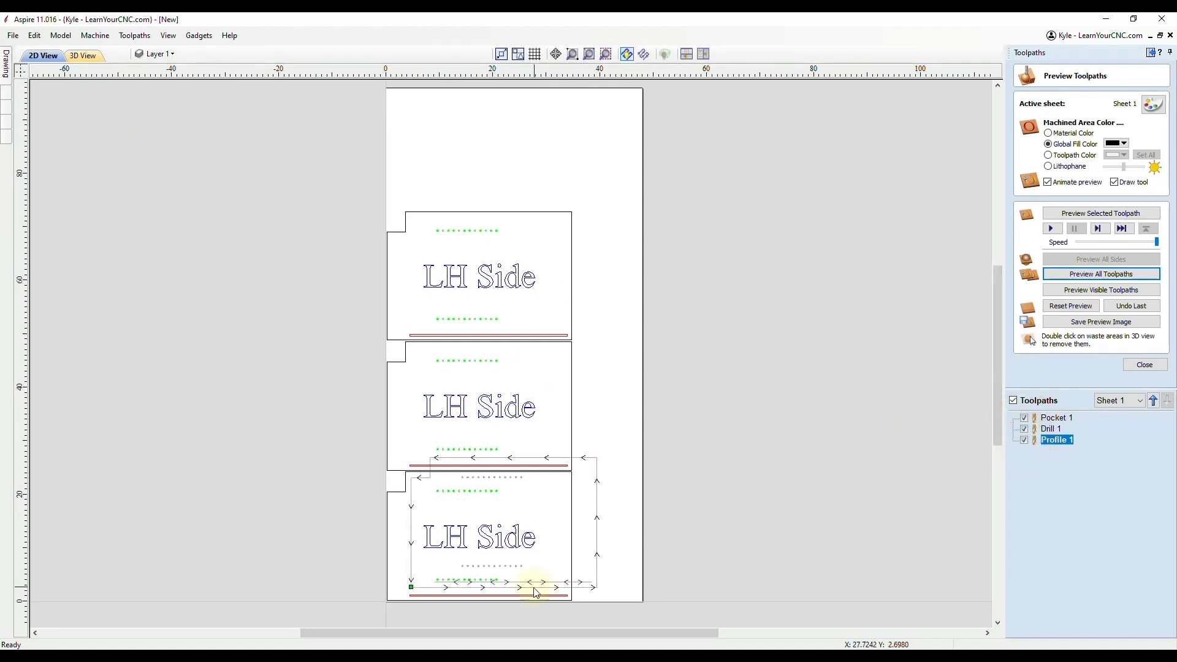
scroll(466, 616, "up", 2)
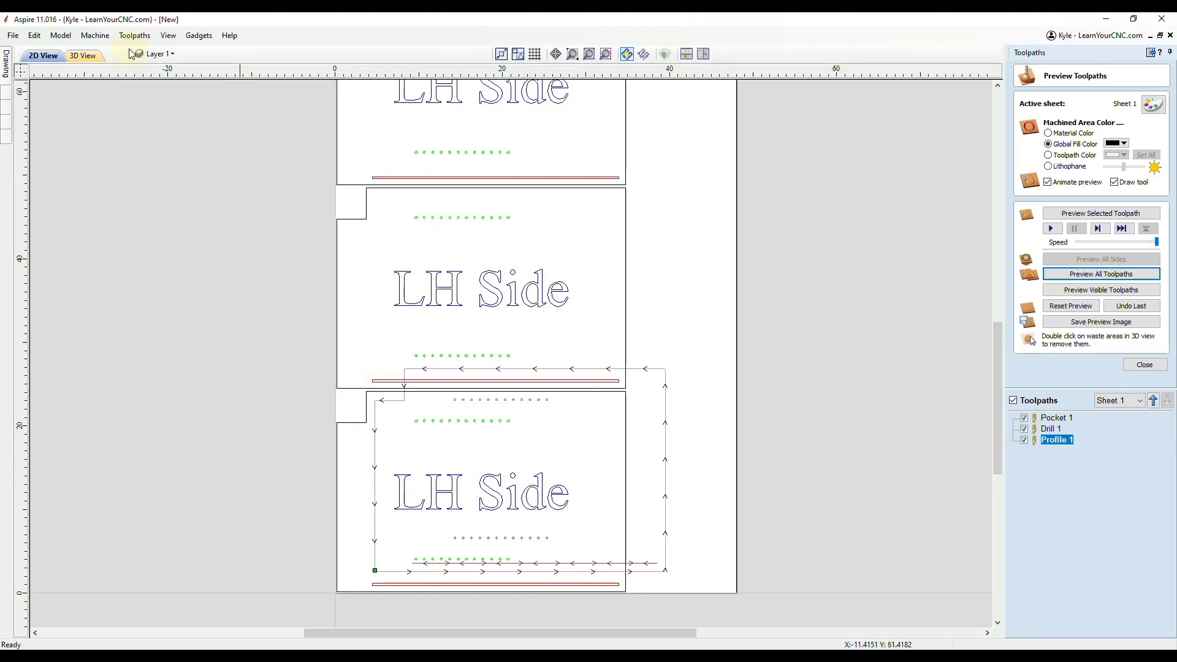
- View the nested sheet in 3D with the toolpath preview reset to uncut material
left_click(82, 55)
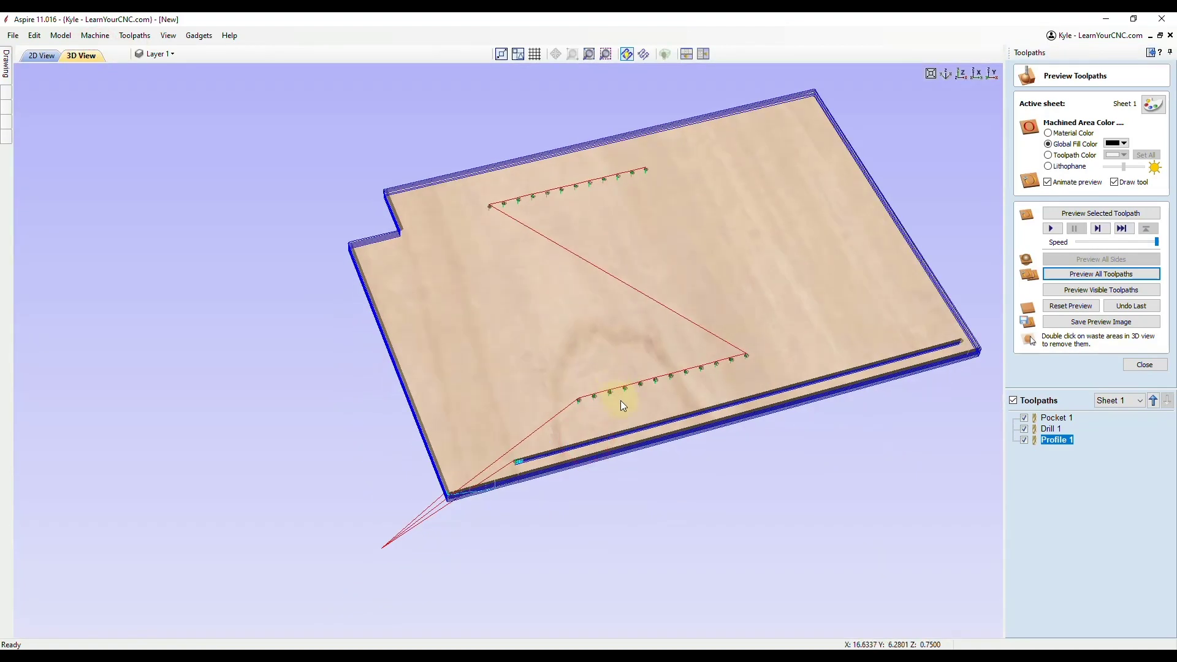
scroll(621, 400, "down", 3)
left_click(1077, 305)
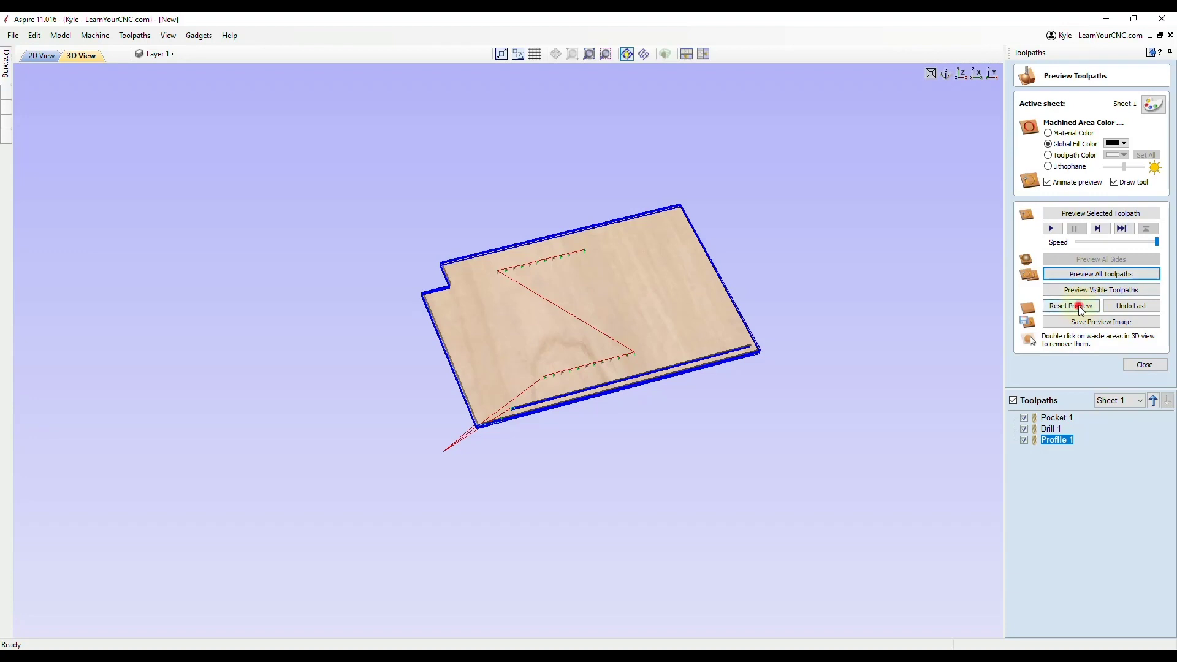
left_click_drag(776, 342, 690, 405)
scroll(538, 453, "up", 2)
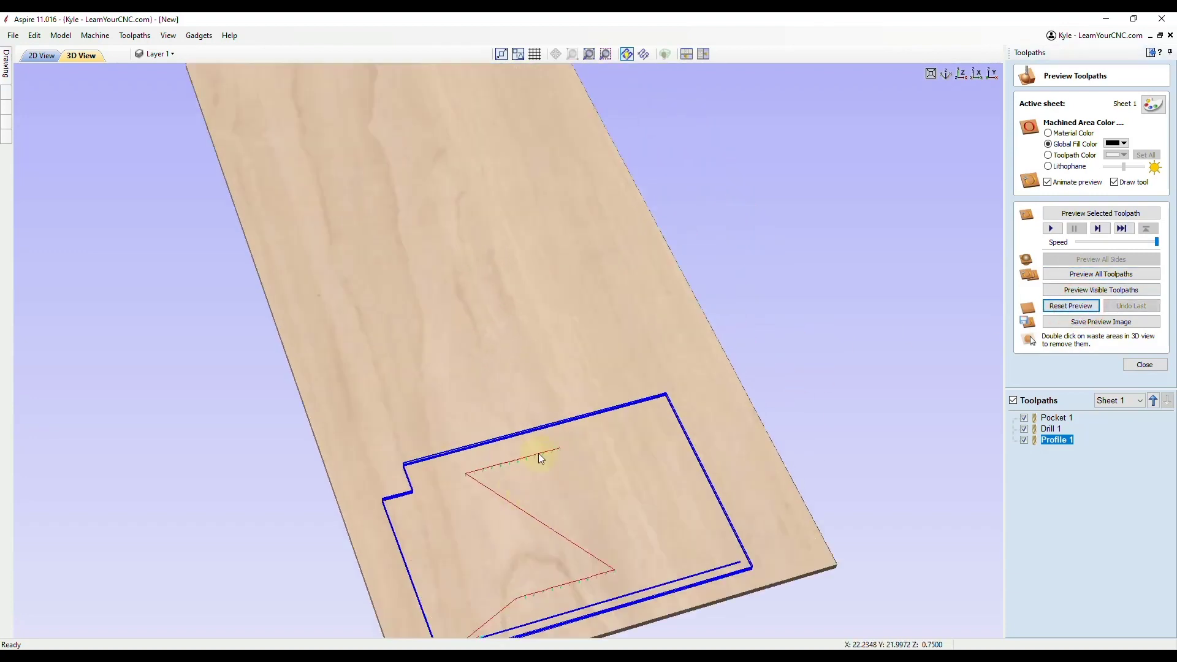
scroll(588, 476, "up", 1)
middle_click_drag(588, 476, 591, 453)
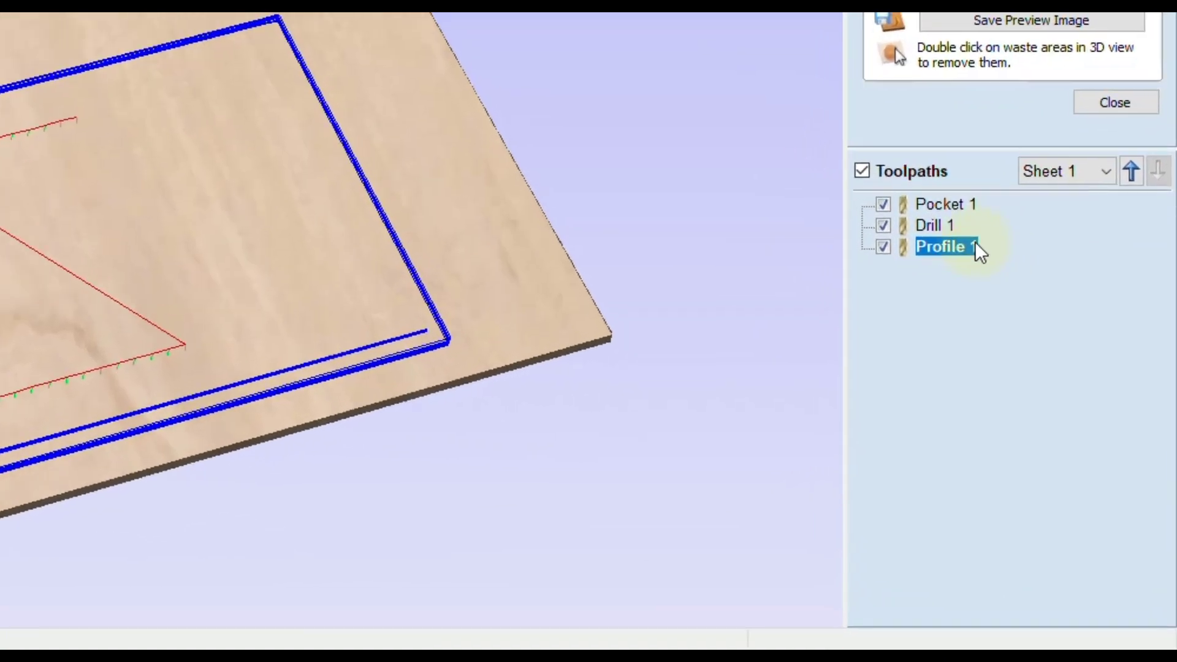
- Run Recalculate All from the Profile 1 toolpath menu and dismiss the resulting error
left_click(1052, 441)
right_click(928, 230)
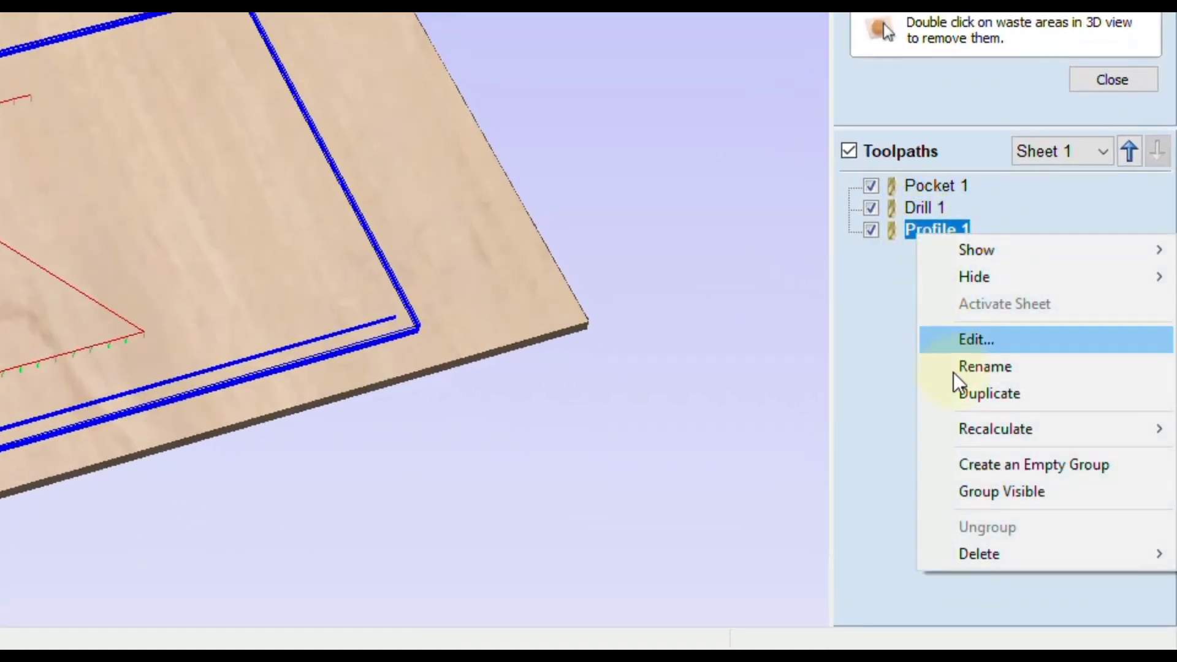
mouse_move(965, 428)
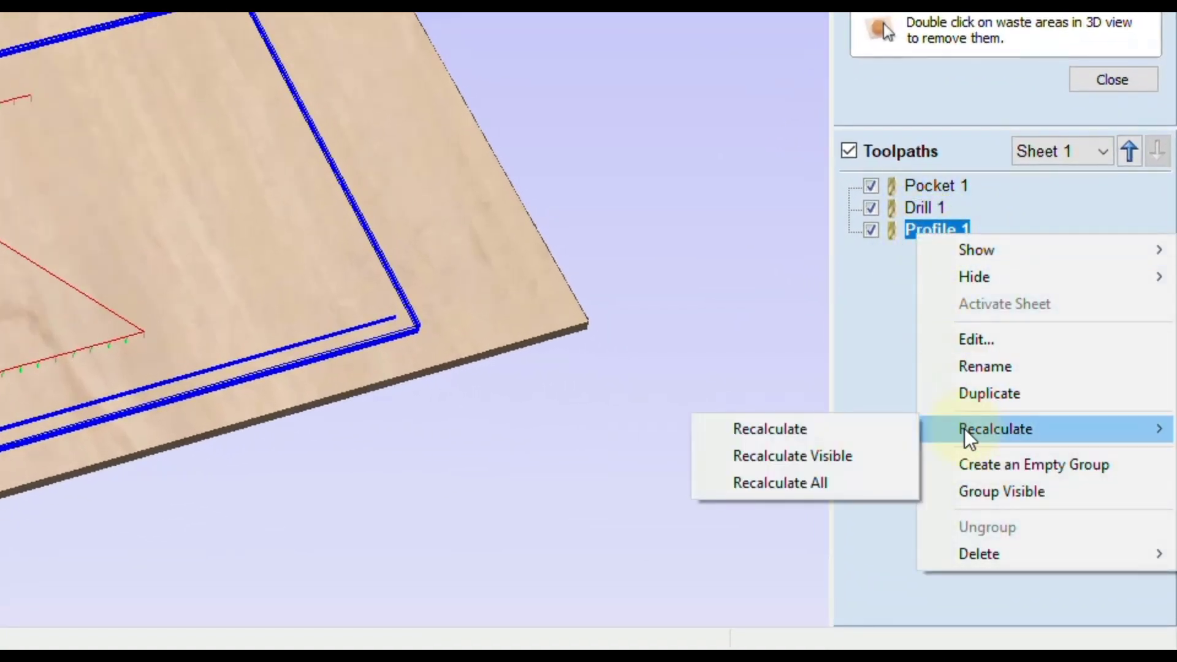
left_click(781, 487)
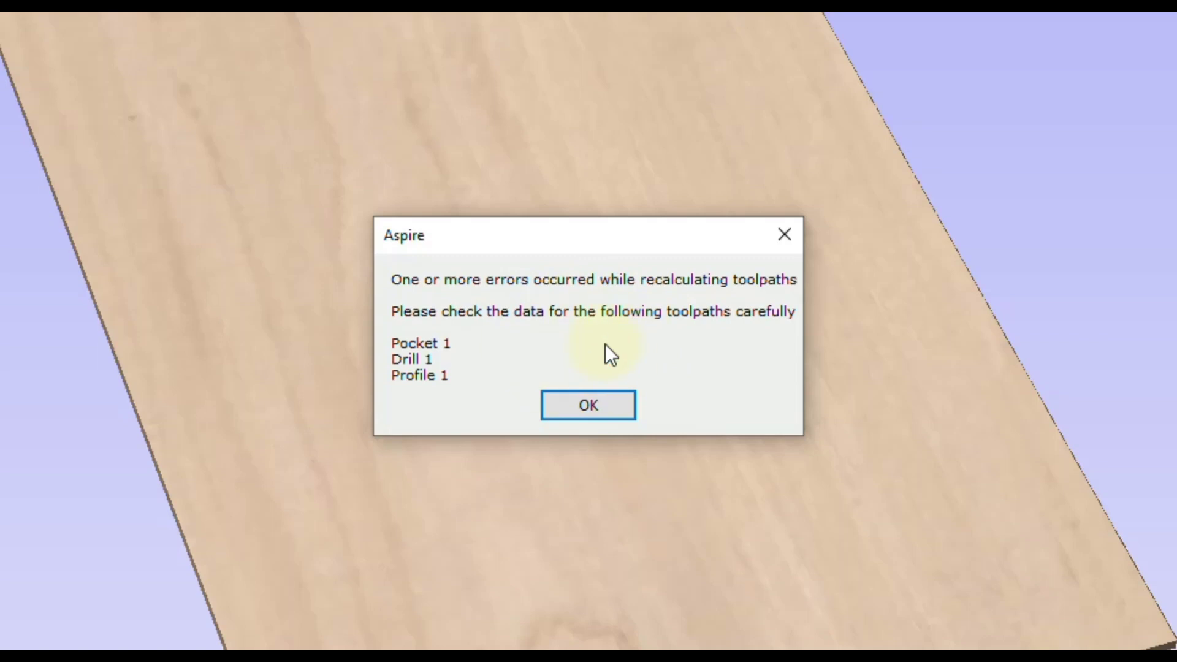
left_click(586, 405)
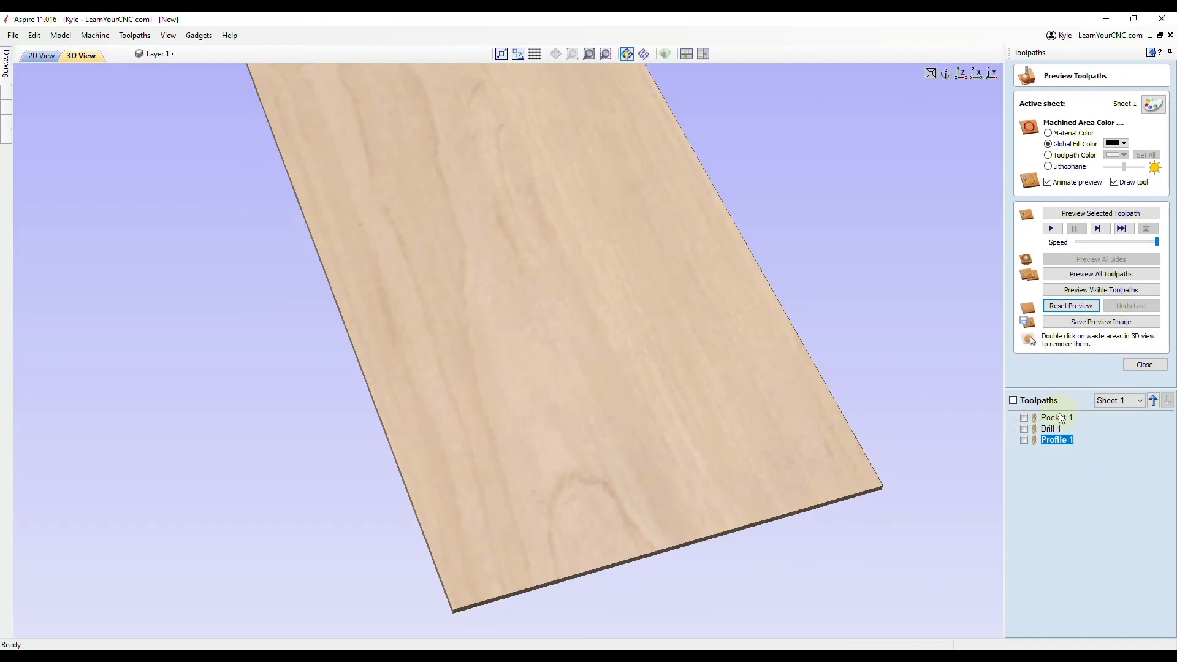
- Set Pocket 1's selector to closed vectors on the Groove layer, associated with the toolpath, and recalculate
mouse_move(1052, 421)
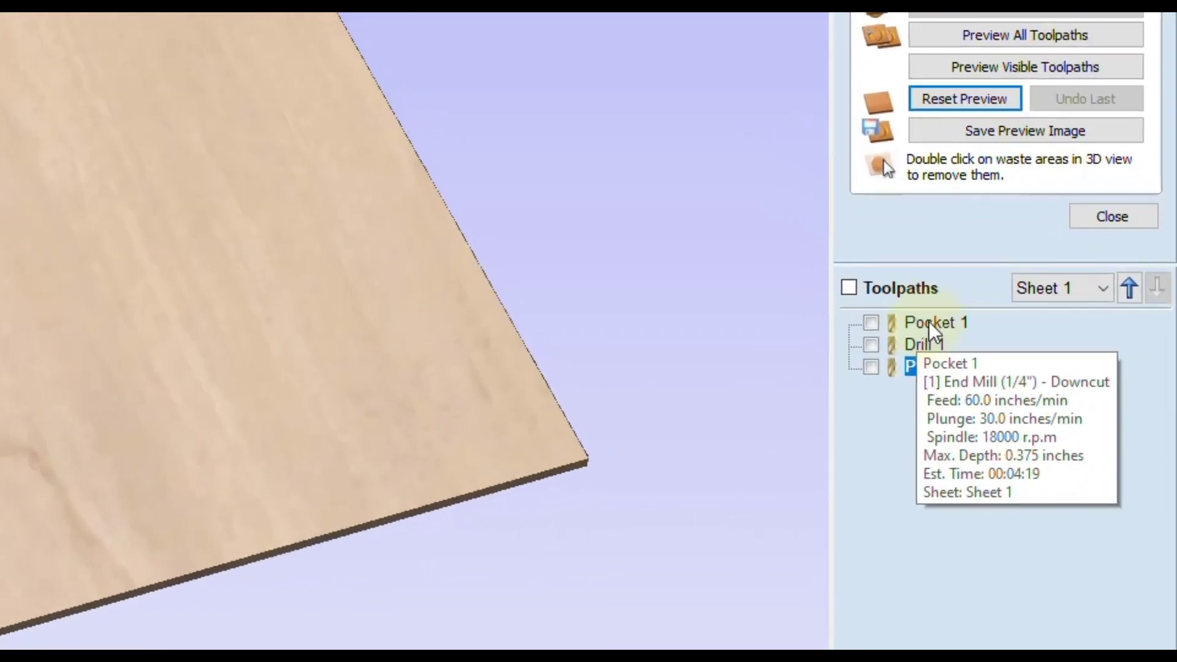
double_click(929, 326)
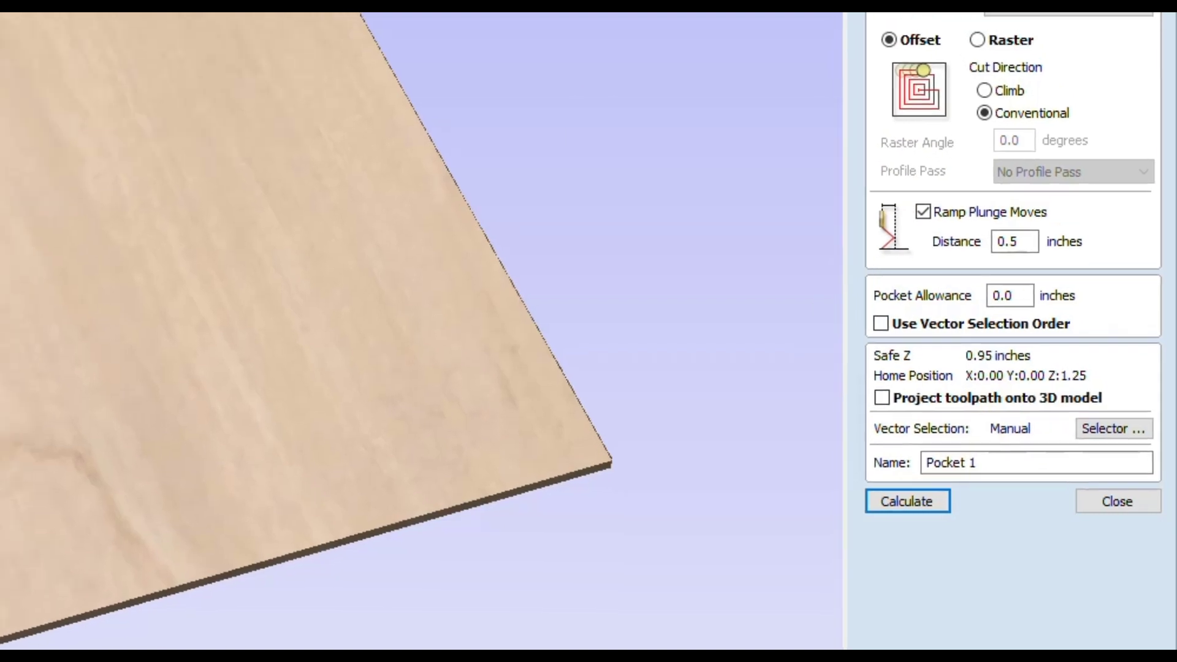
key("F2")
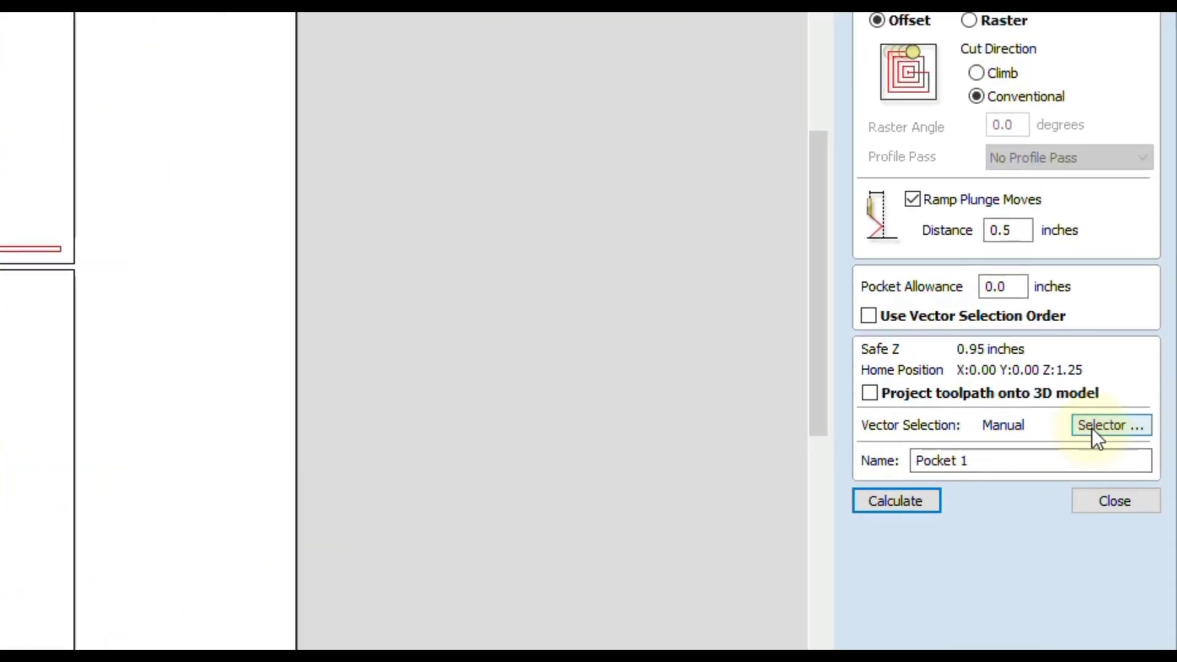
left_click(1091, 427)
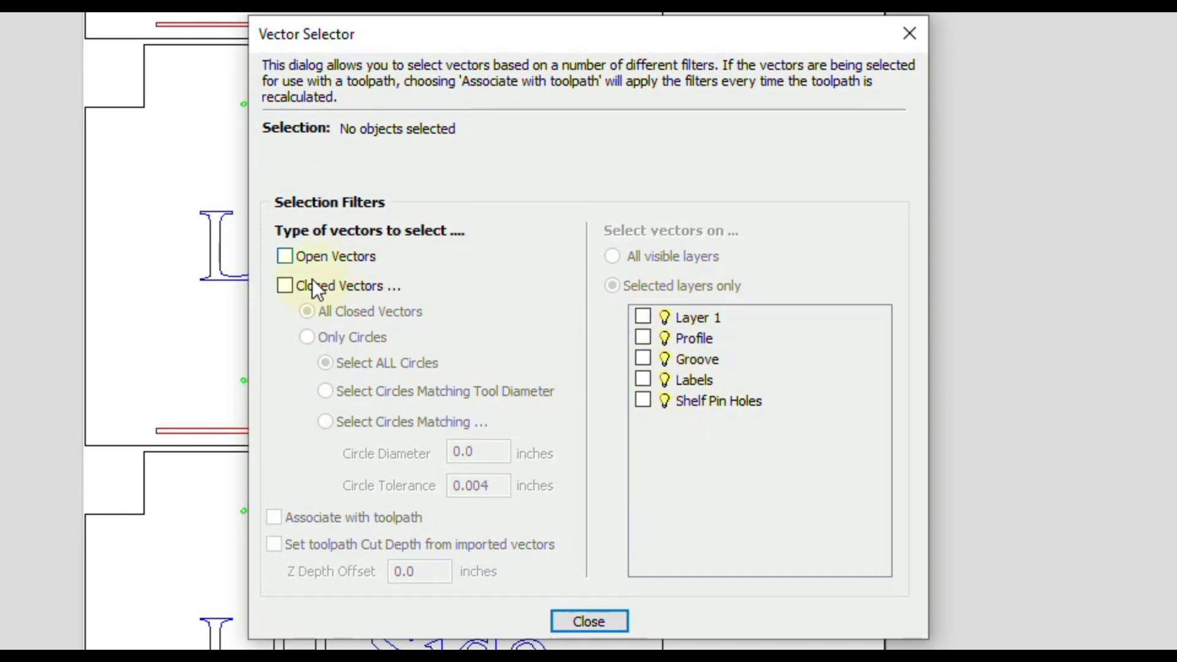
left_click(284, 287)
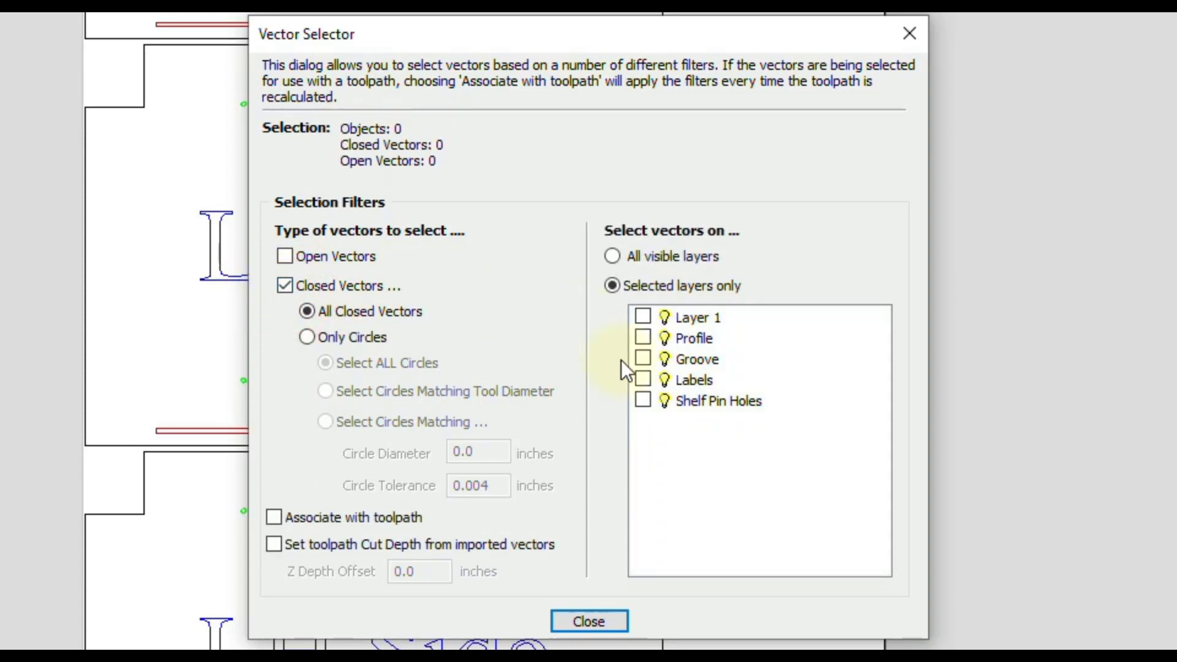
left_click(643, 364)
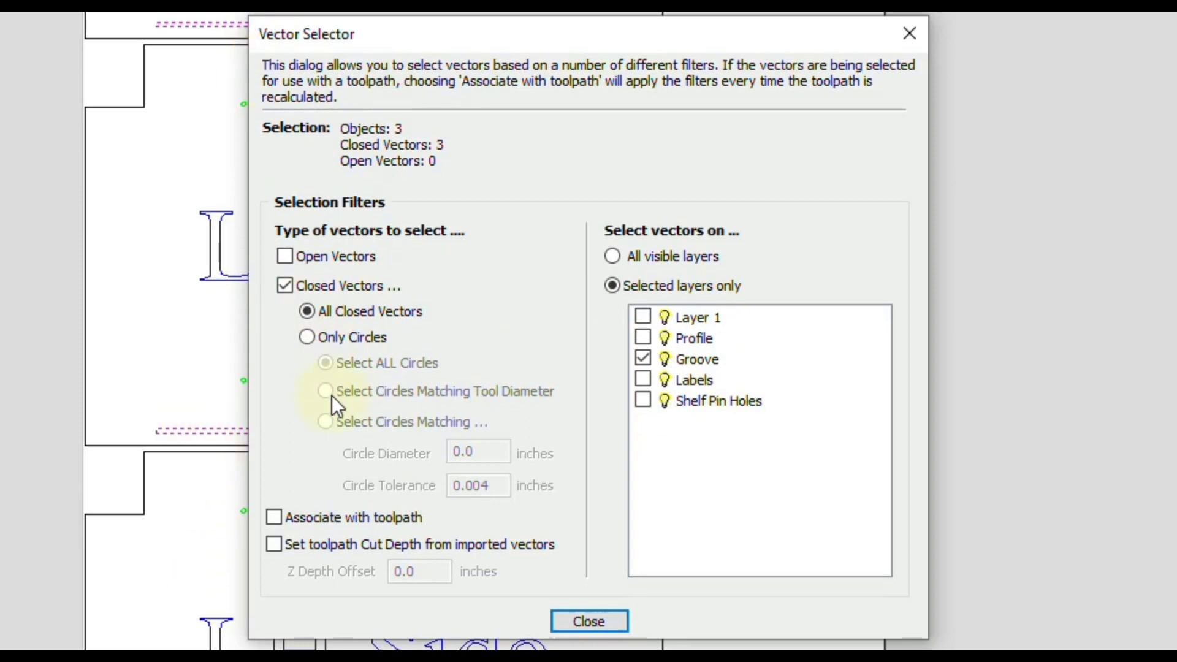
left_click(275, 519)
left_click(586, 621)
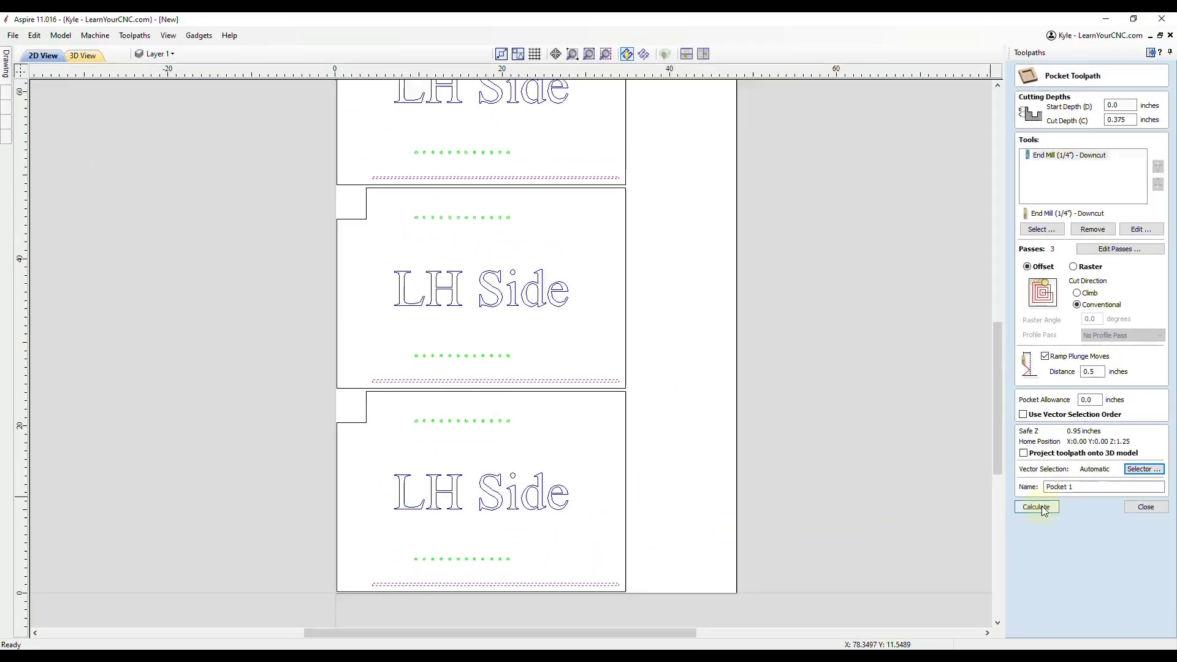
left_click(1037, 506)
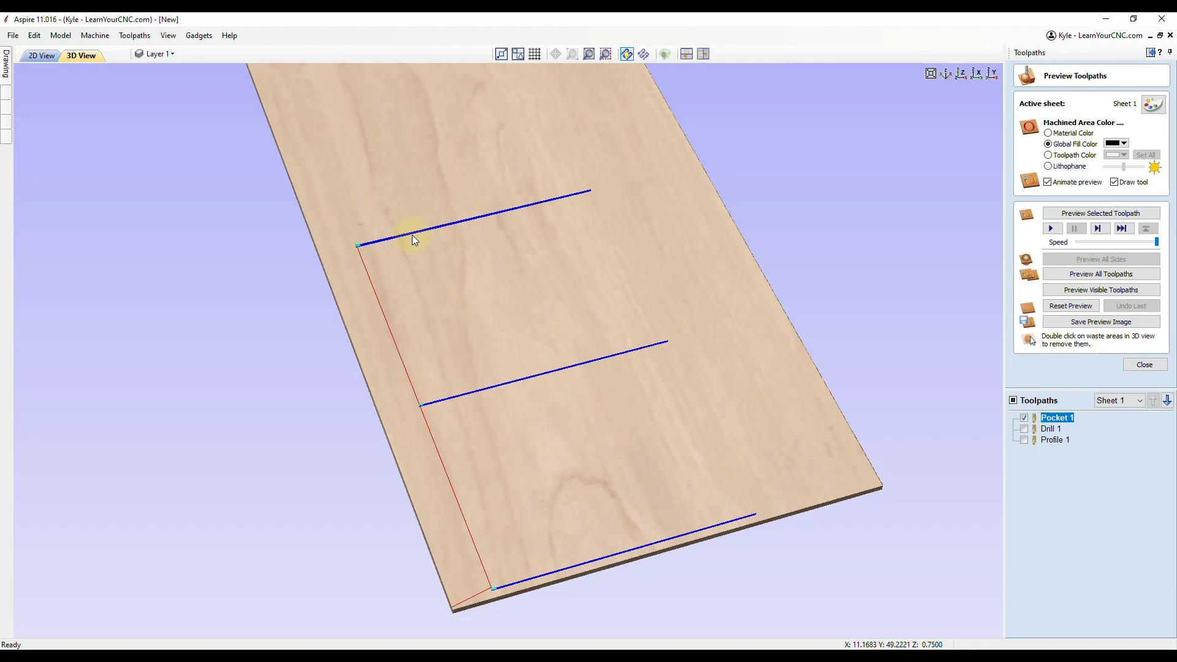
left_click(51, 55)
- Set Drill 1's selector to closed vectors on the Shelf Pin Holes layer, associated, and recalculate
mouse_move(1042, 429)
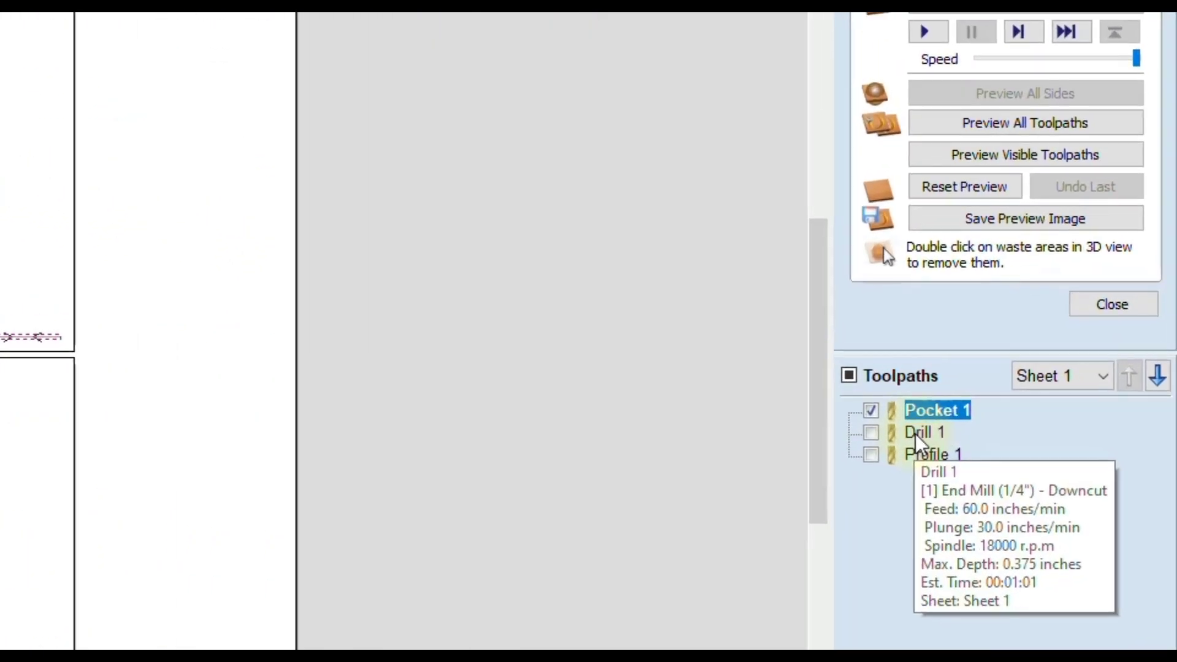
double_click(915, 433)
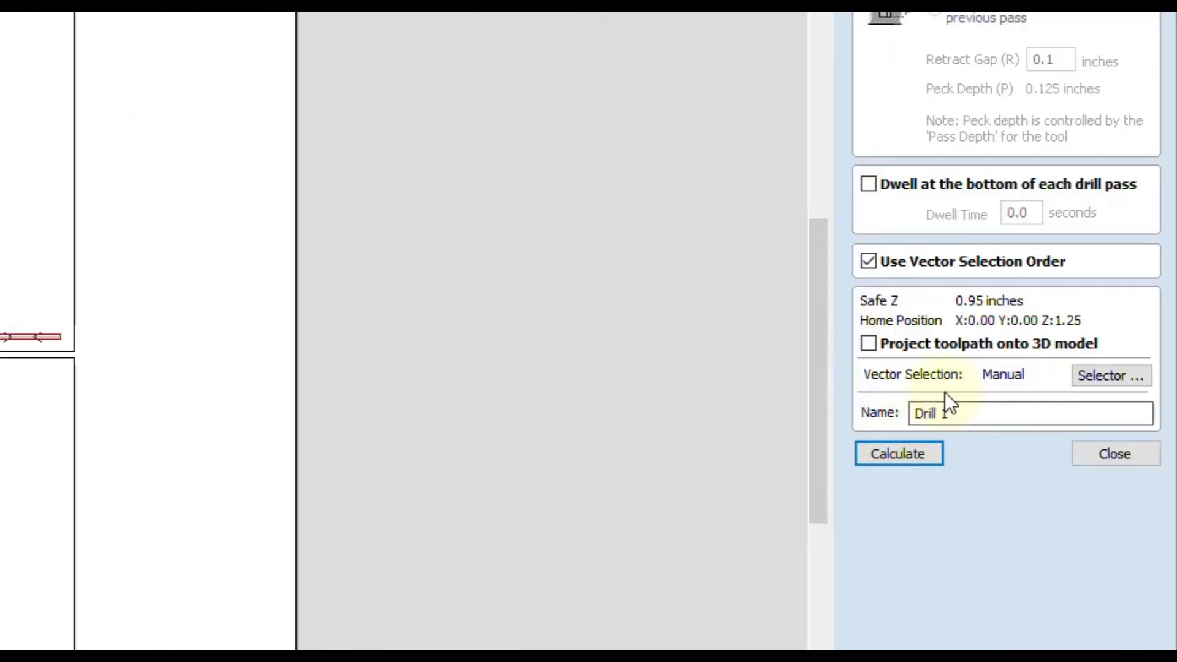
left_click(1104, 376)
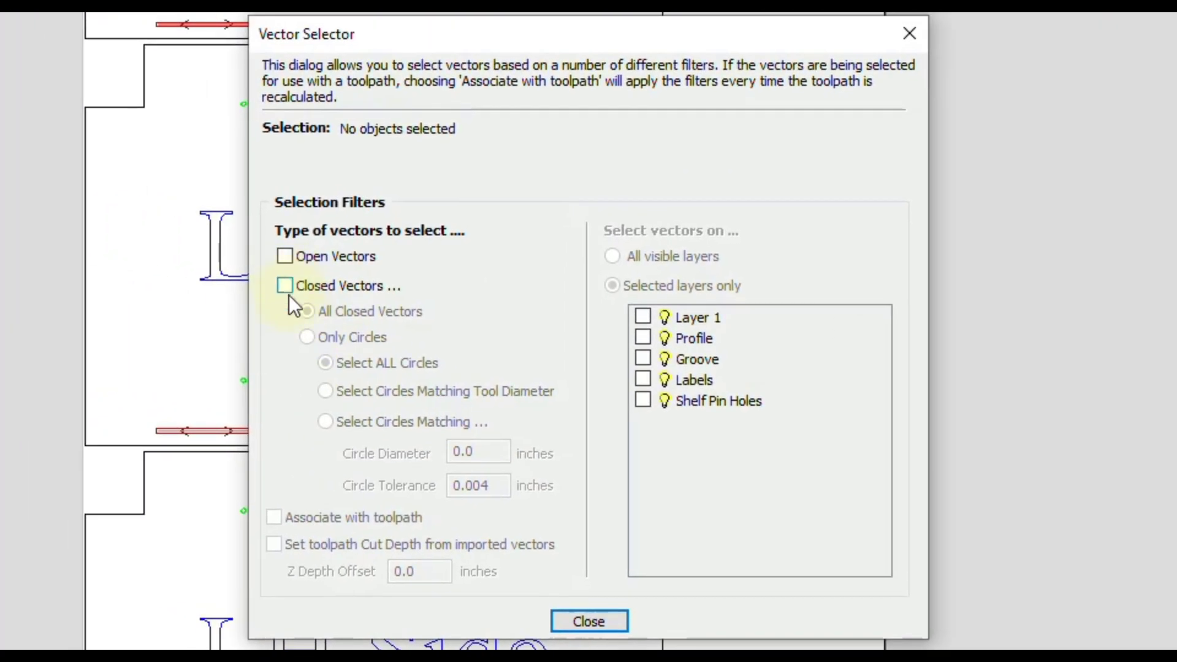
left_click(286, 287)
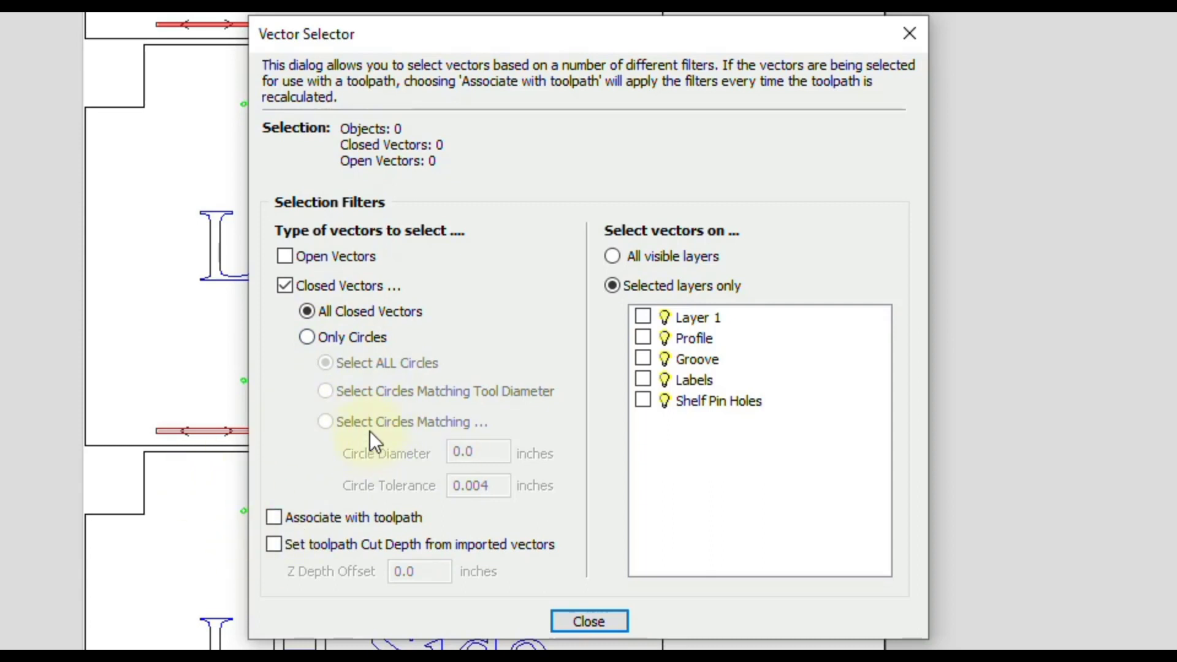
left_click(643, 401)
left_click(277, 518)
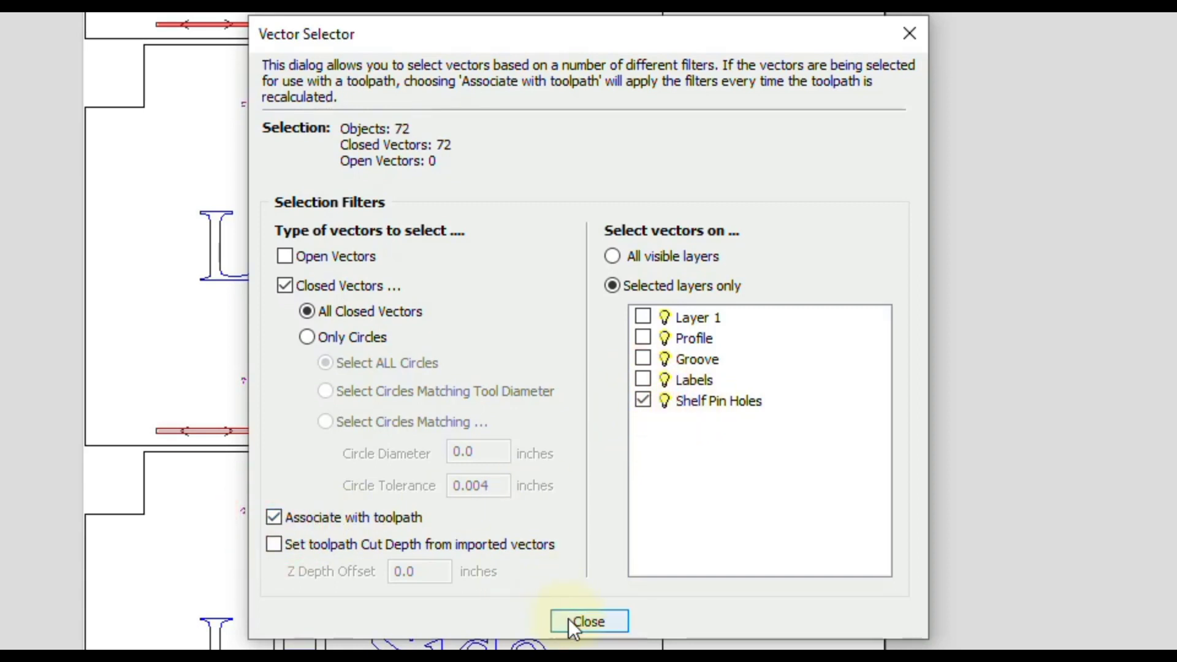
left_click(585, 621)
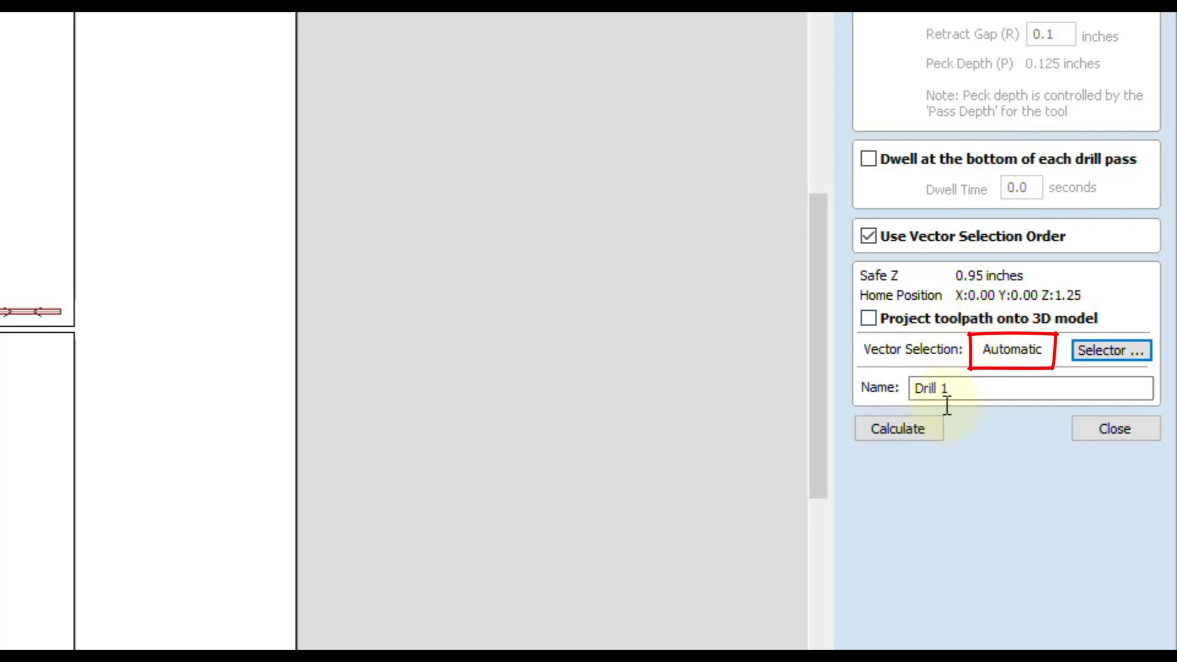
left_click(903, 432)
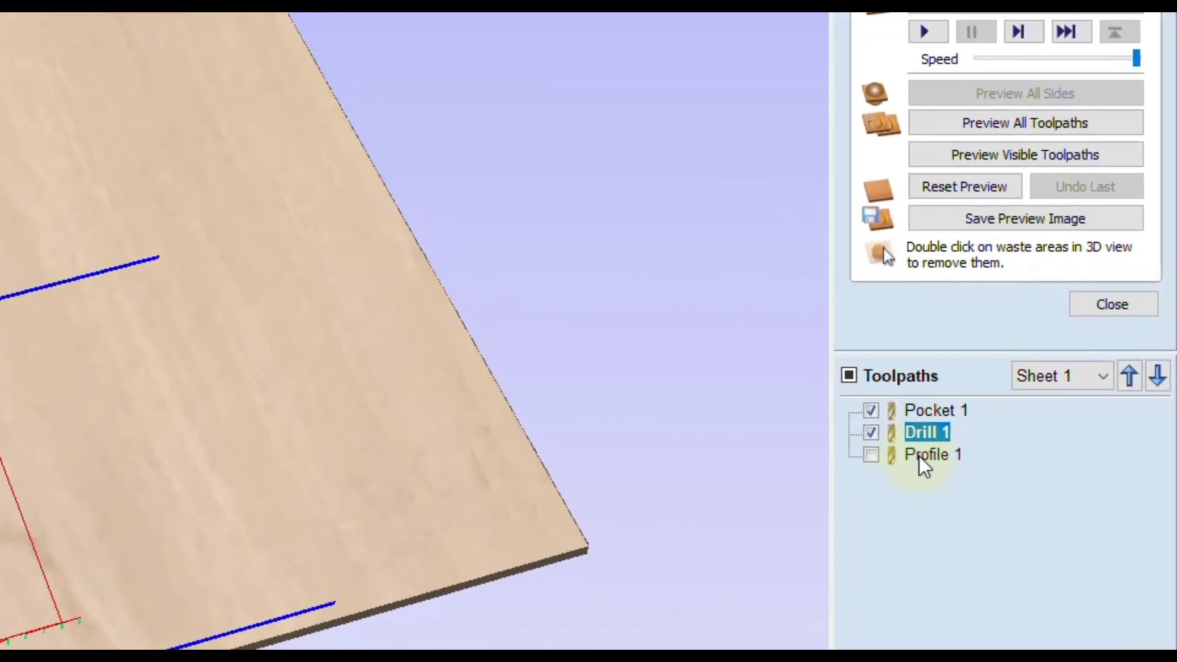
- Set Profile 1's selector to closed vectors on the Profile layer, associated, and calculate it
mouse_move(921, 455)
double_click(920, 455)
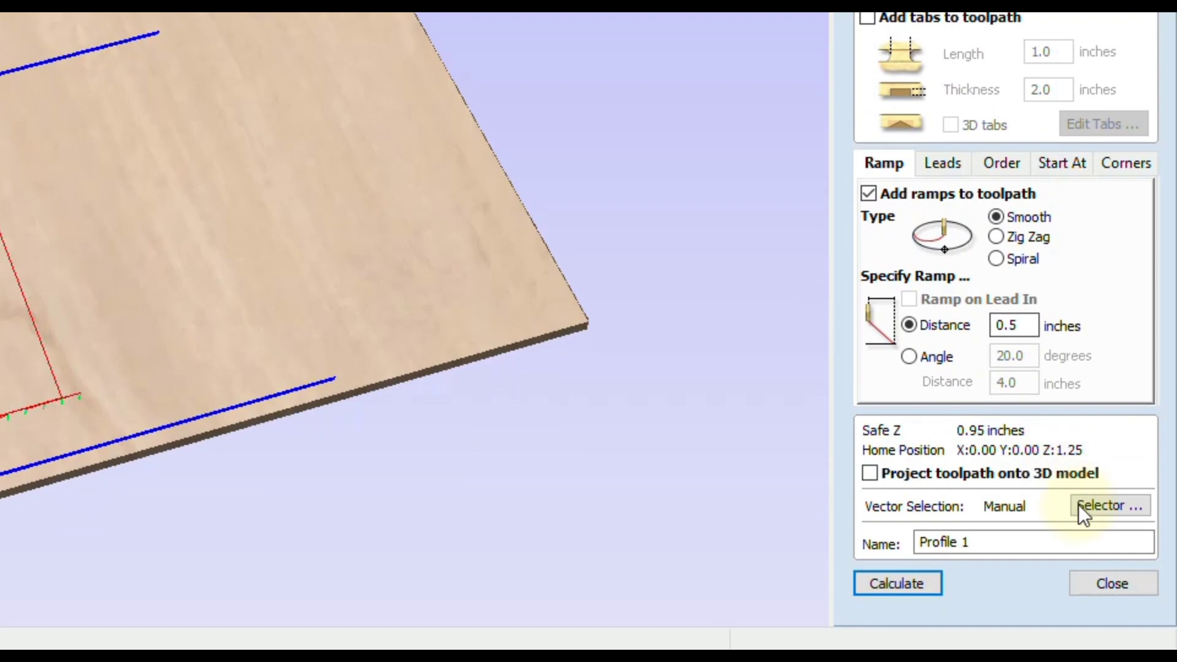
left_click(1091, 526)
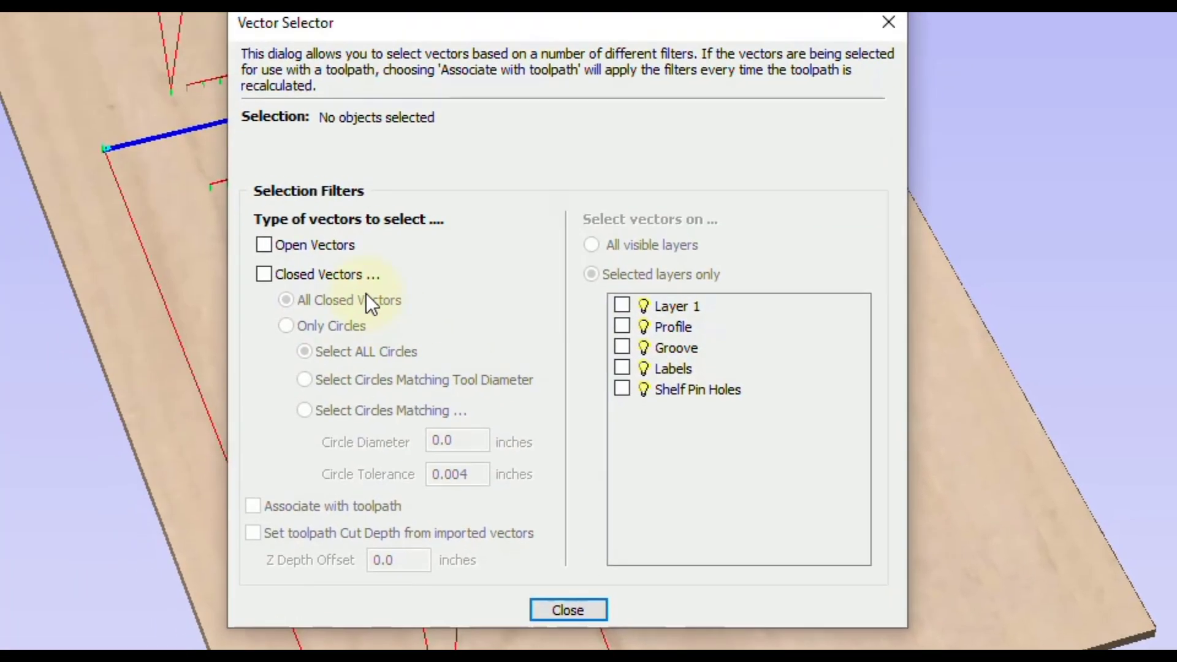
left_click(285, 285)
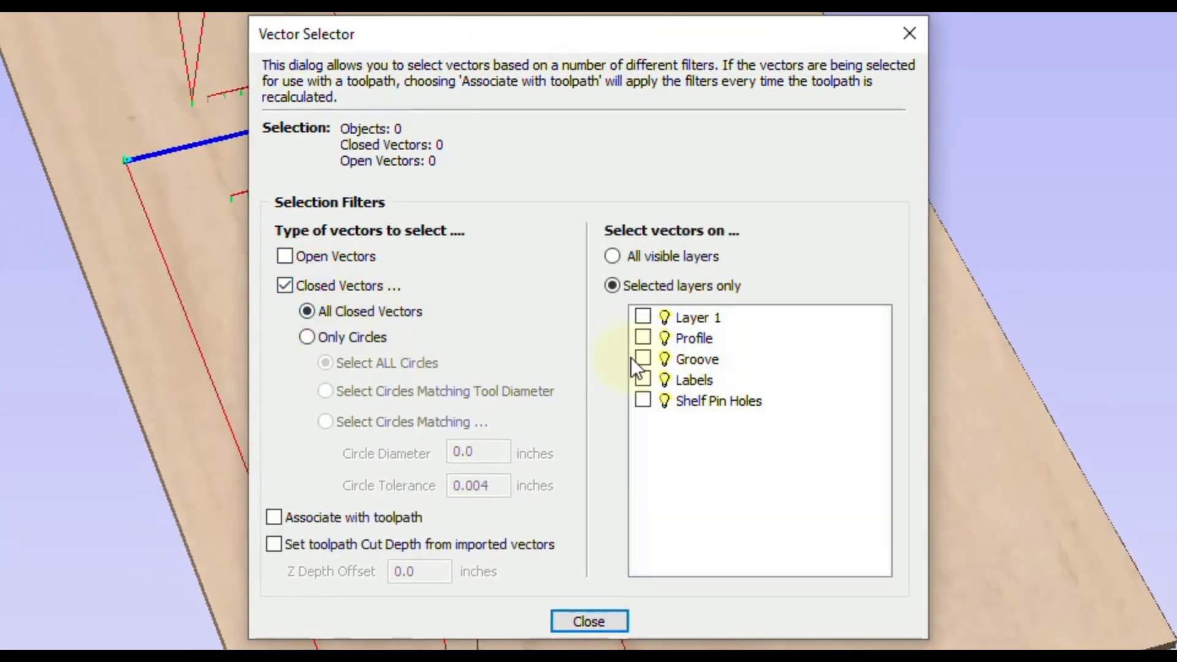
left_click(644, 339)
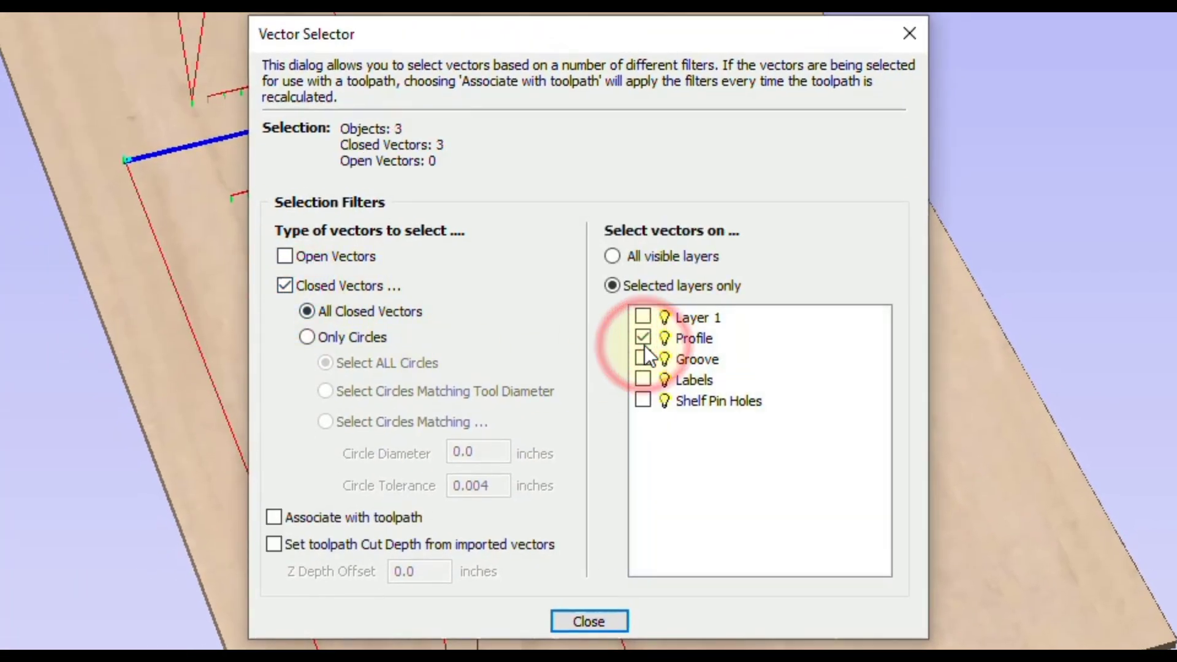
left_click(275, 516)
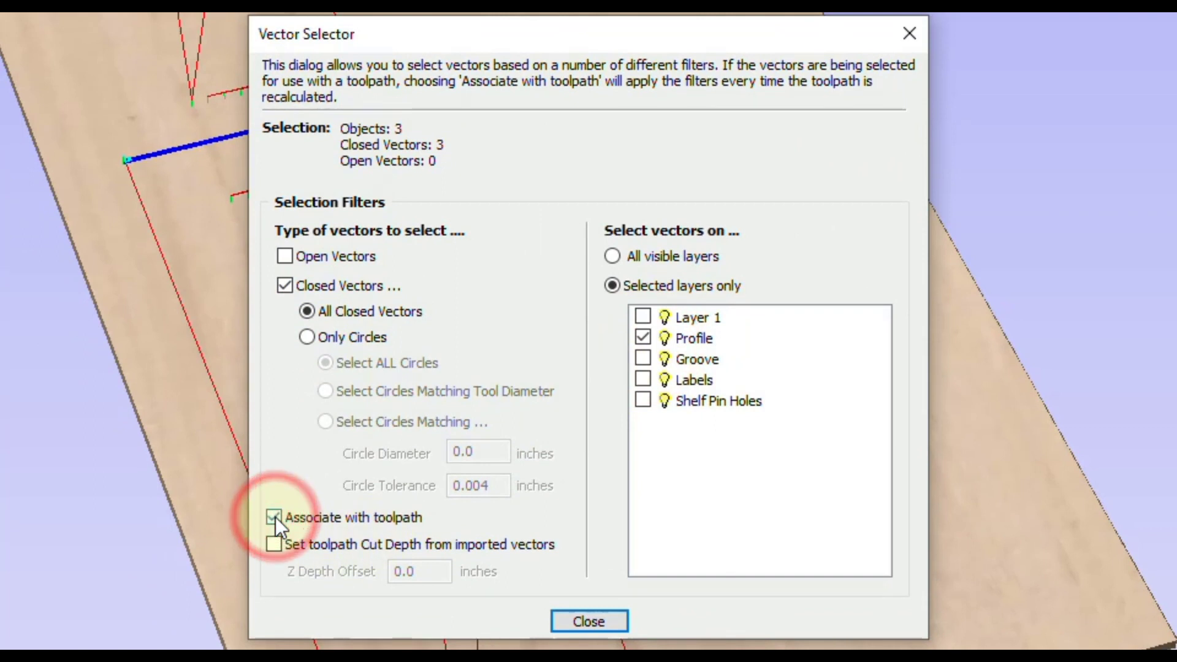
left_click(593, 627)
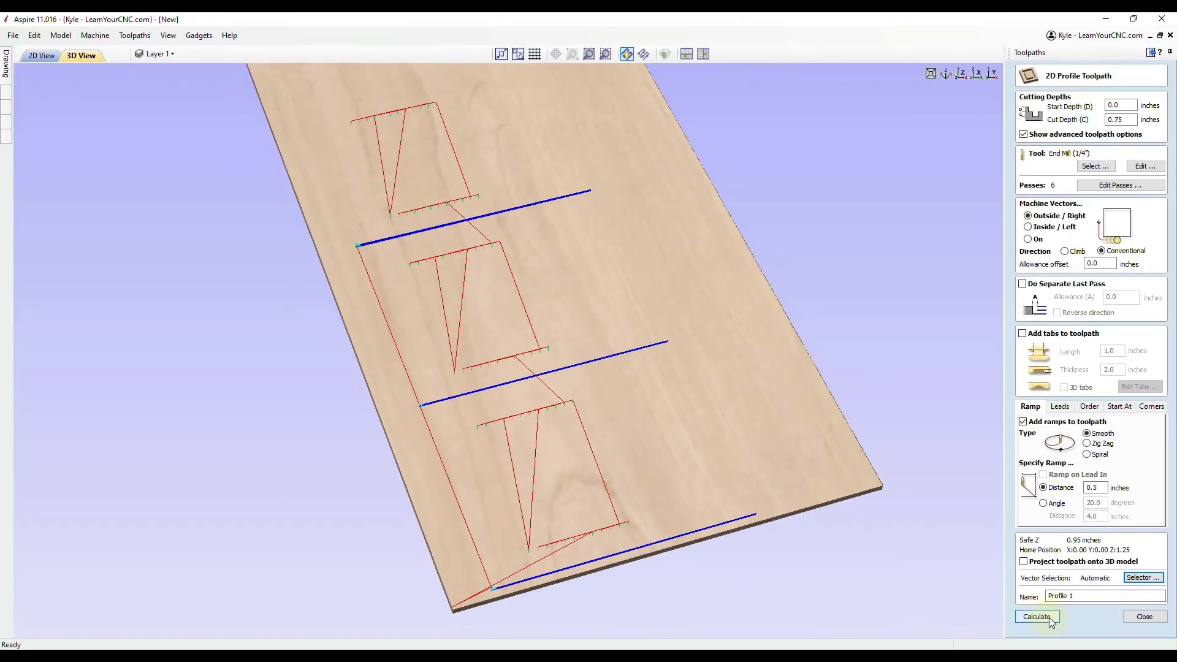
left_click(1036, 617)
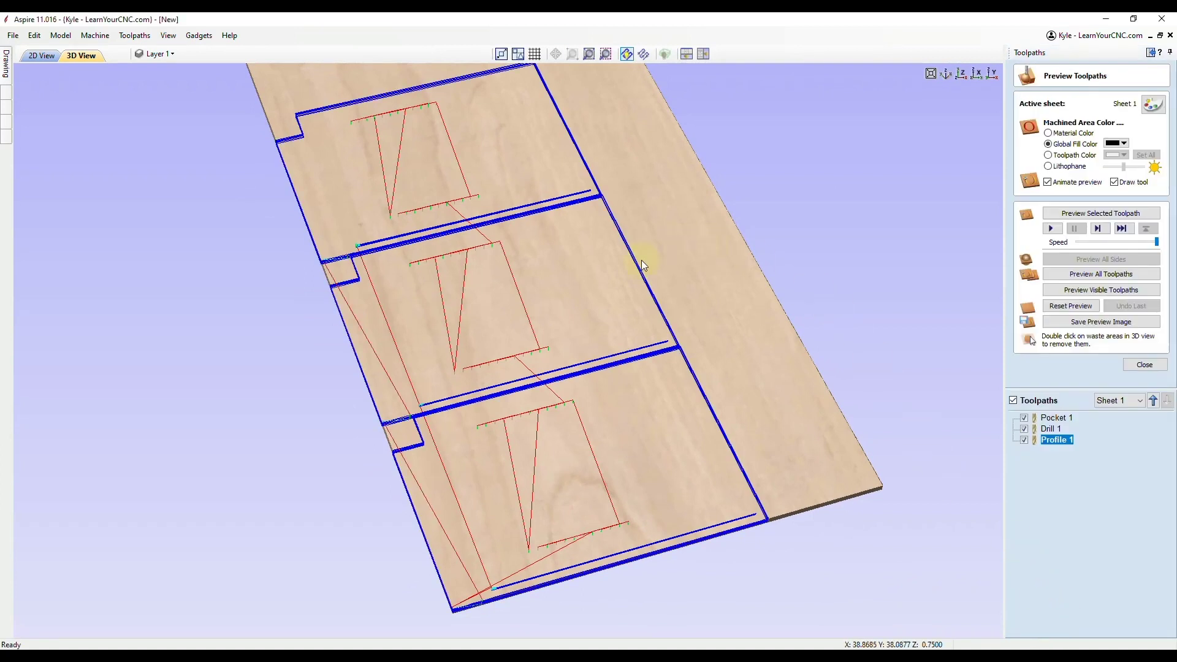
left_click(436, 403)
left_click_drag(436, 404, 380, 227)
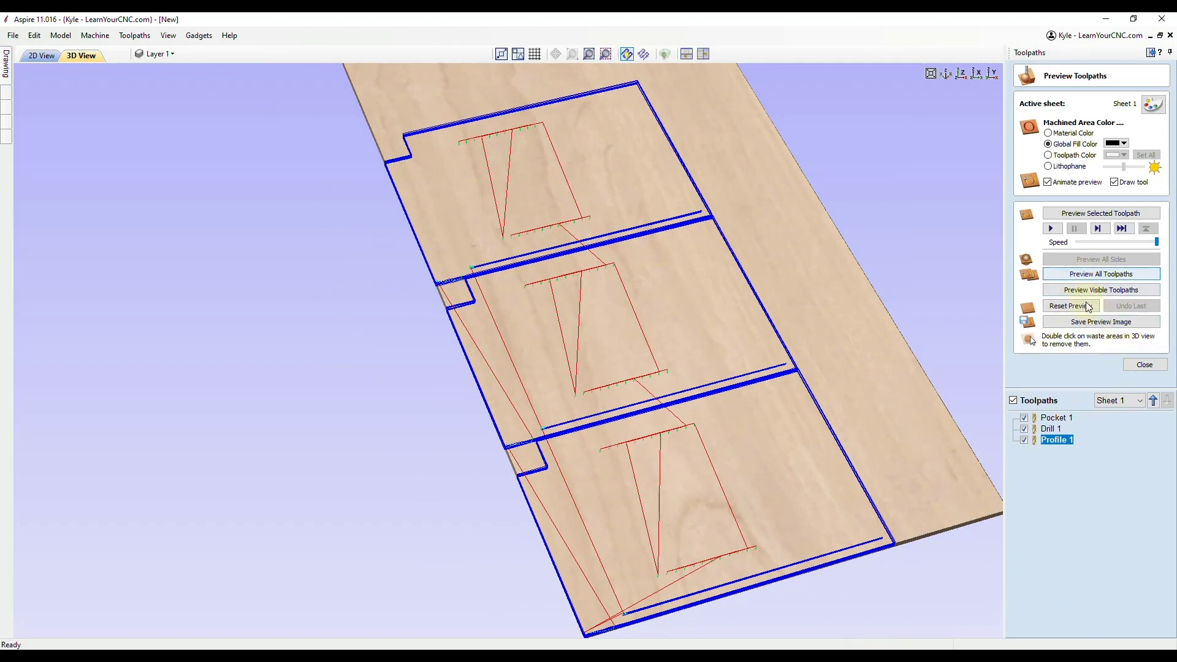
- Simulate all toolpaths and remove the waste offcuts and outer strip from the preview
left_click(1088, 273)
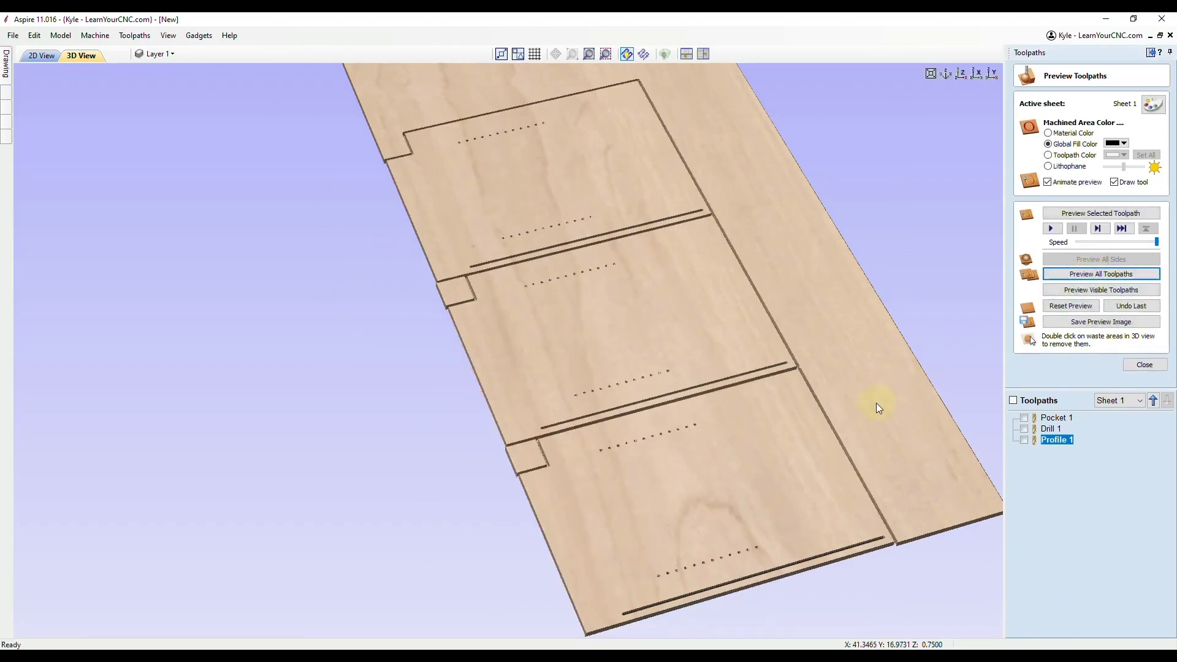
left_click_drag(845, 415, 538, 457)
double_click(511, 460)
double_click(451, 292)
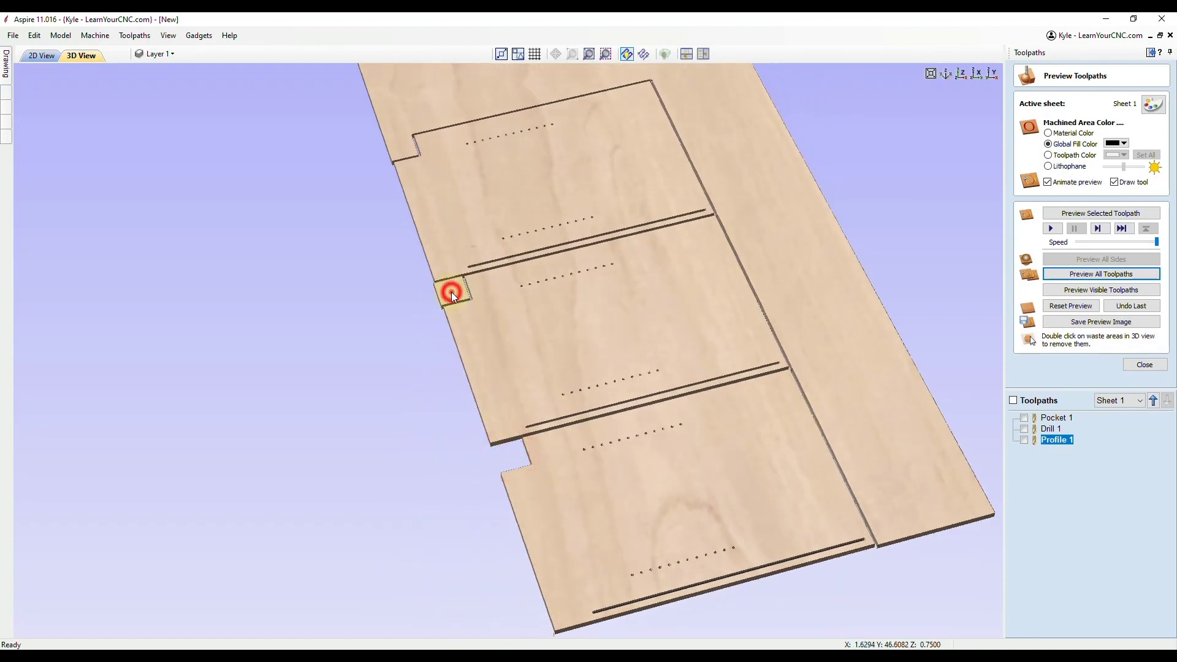
double_click(714, 154)
- Rotate the three cut side panels to inspect the grooves, then leave the preview
left_click(638, 454)
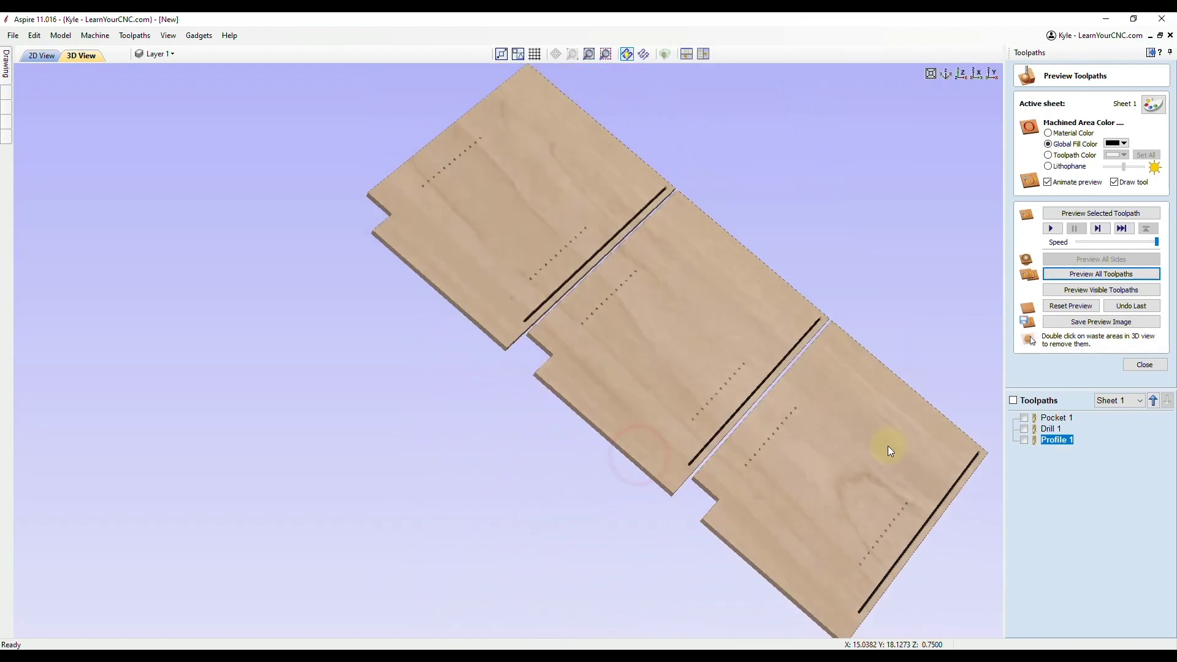
left_click_drag(887, 451, 571, 315)
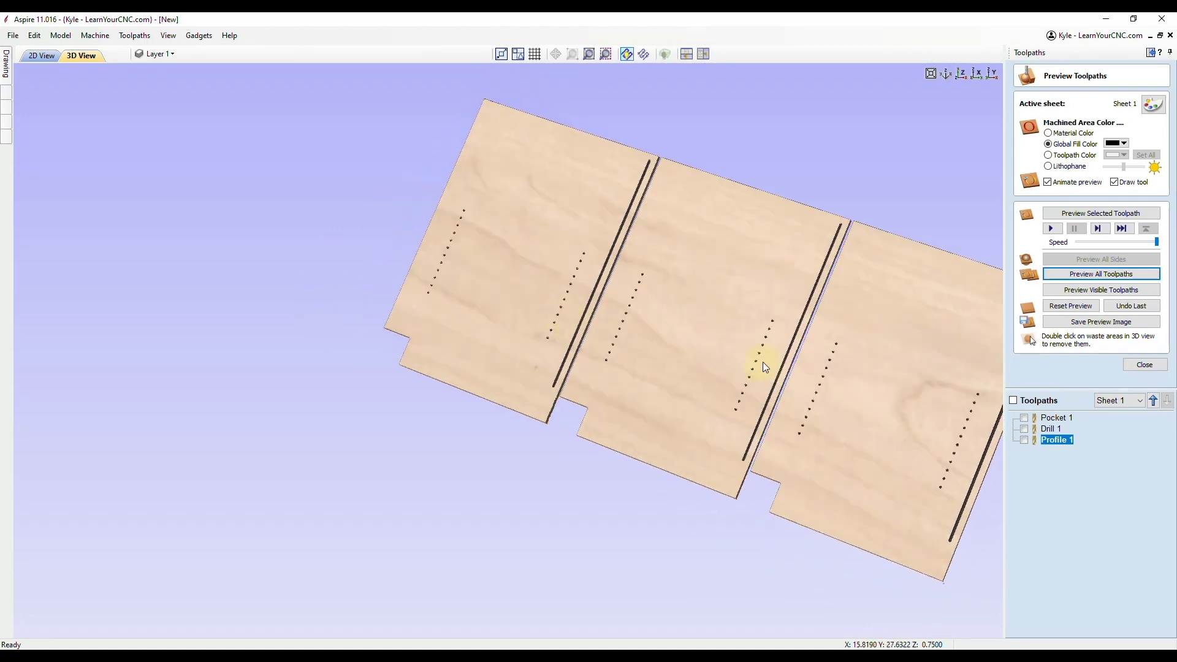
left_click_drag(763, 363, 636, 387)
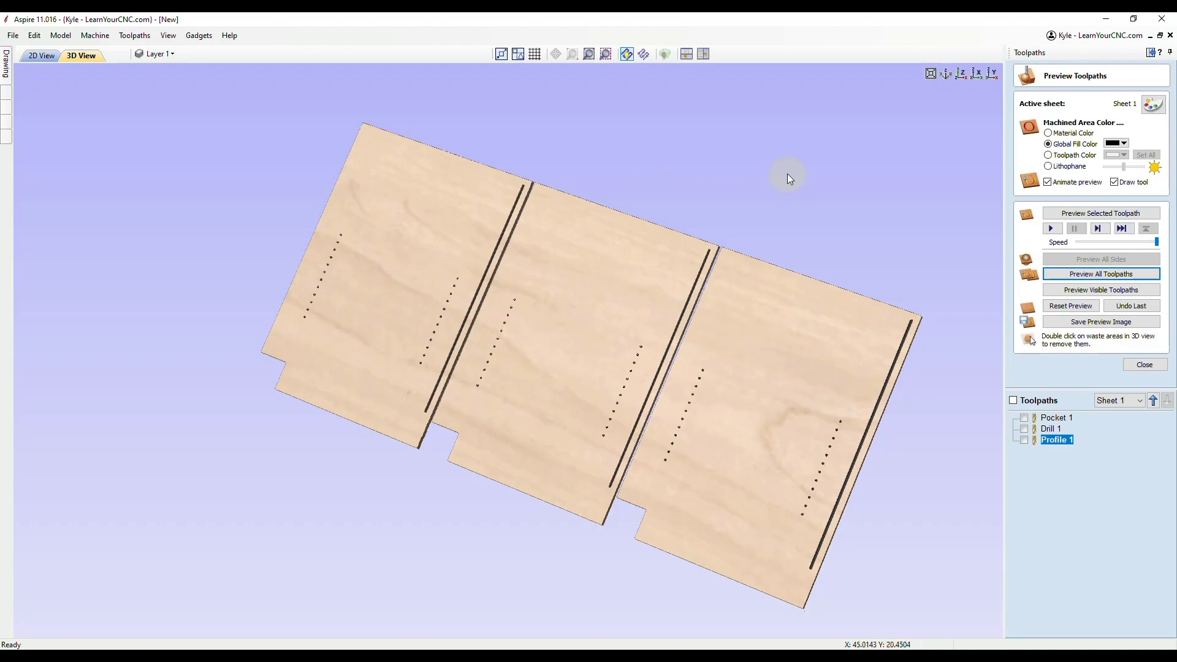
left_click_drag(465, 389, 587, 374)
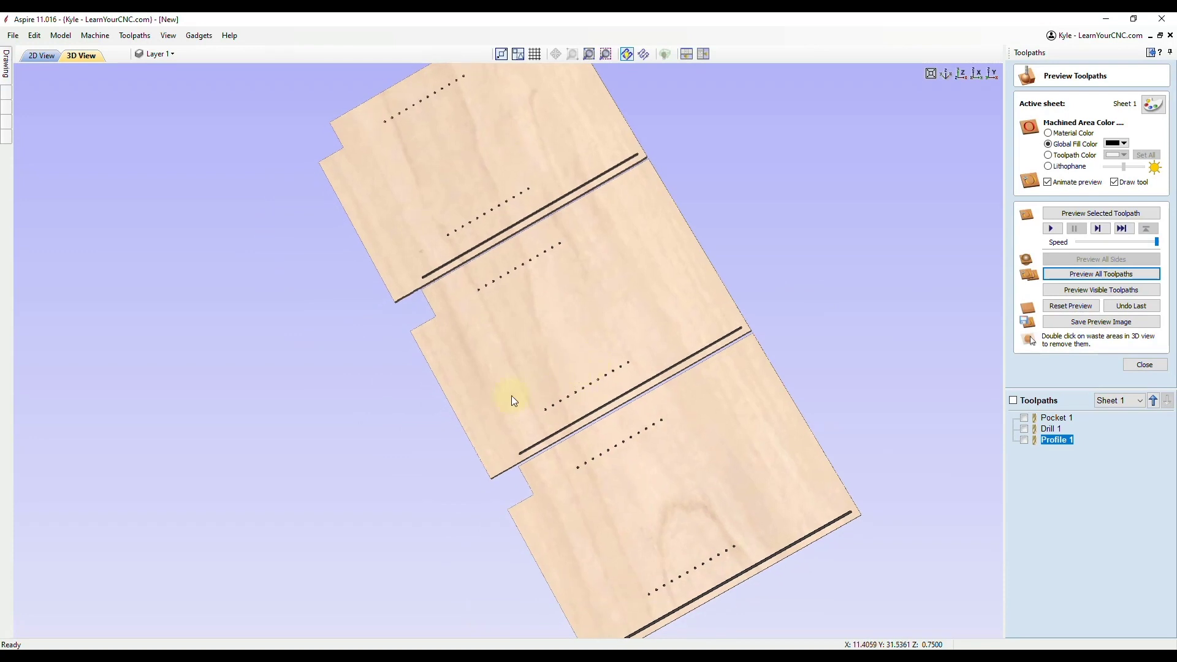
left_click_drag(513, 397, 281, 186)
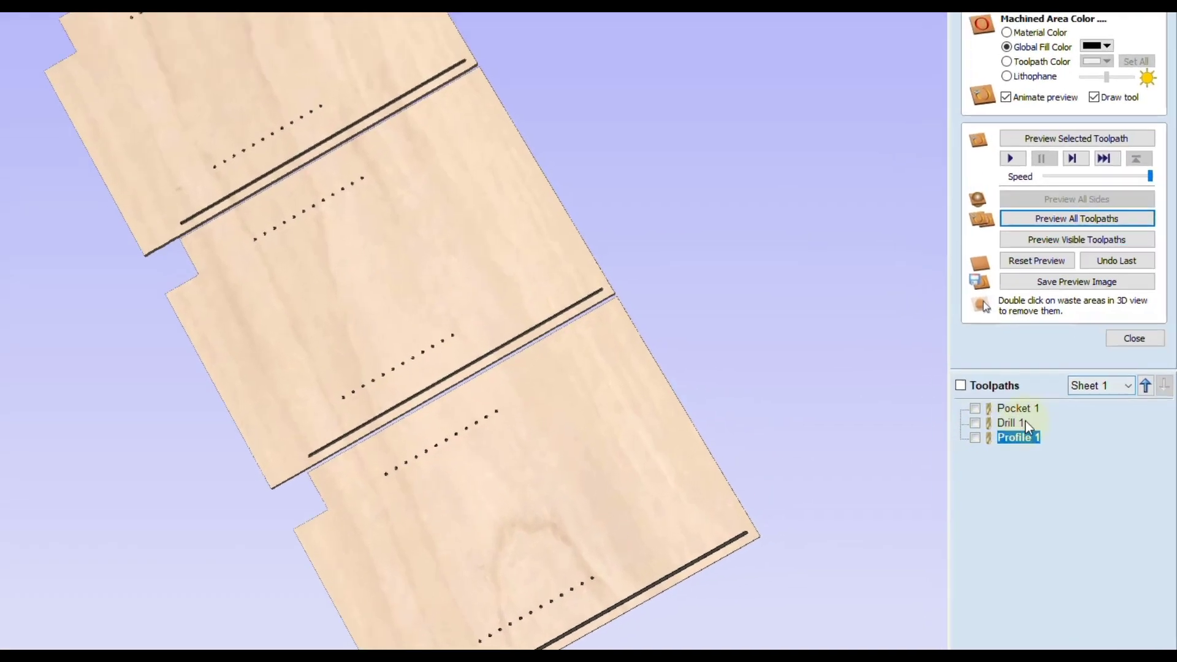
left_click(1065, 448)
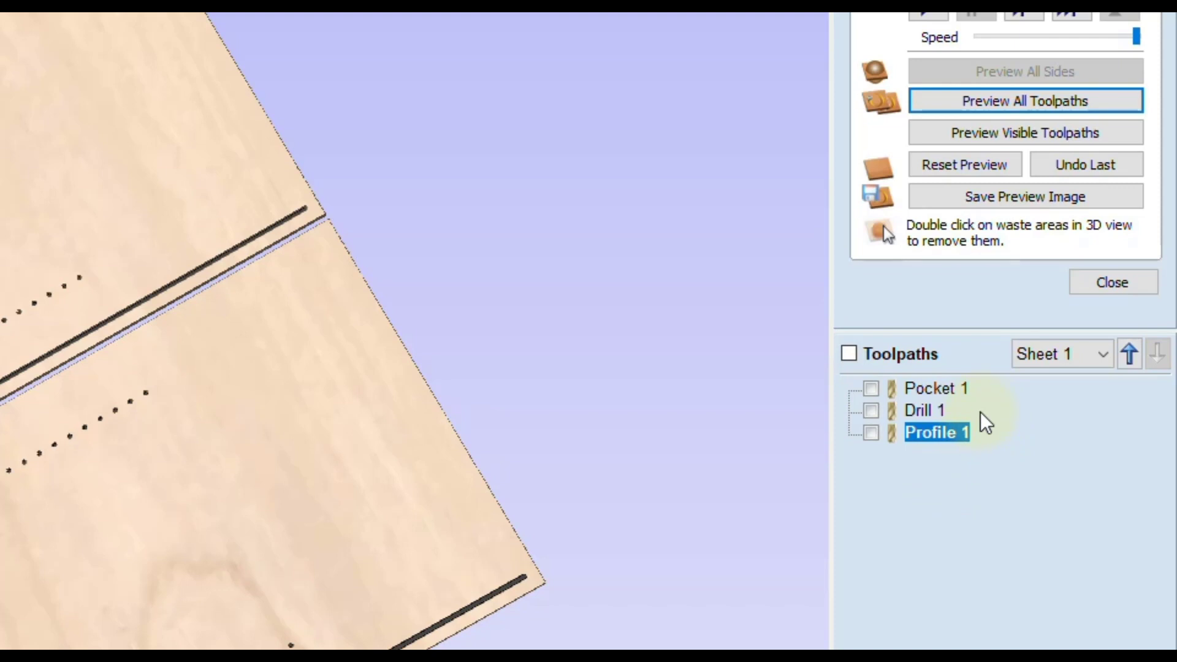
left_click(1081, 285)
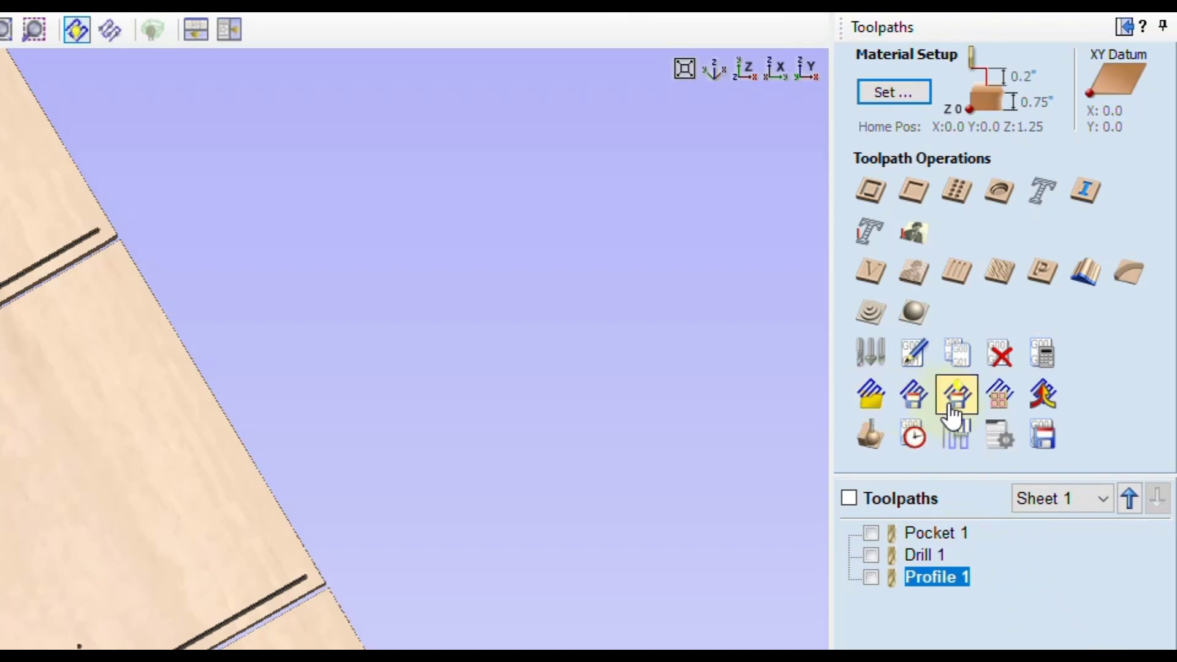
- Make all three toolpaths visible and save them as template 'Cabinet' on the Desktop
left_click(849, 498)
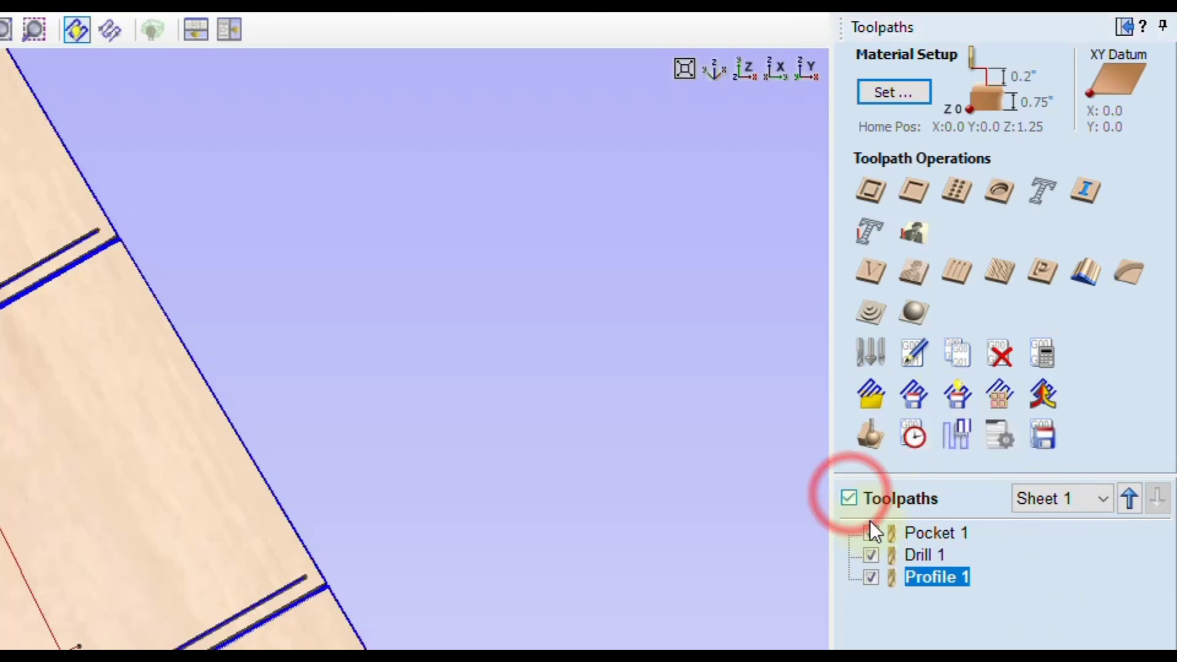
left_click(957, 397)
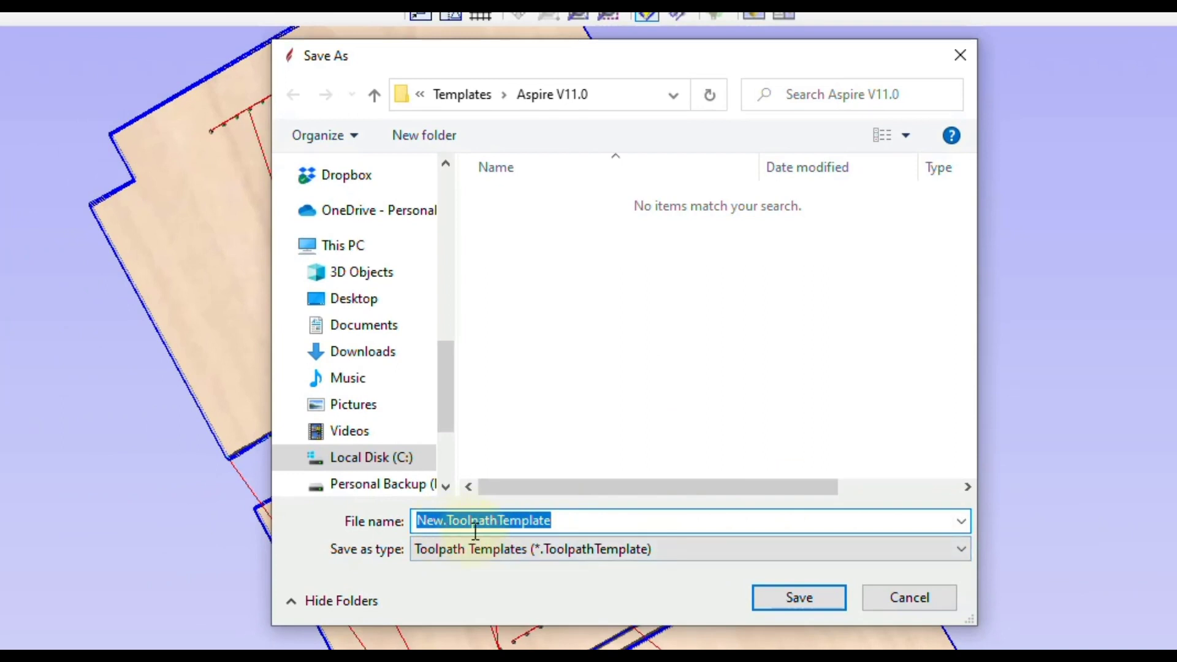
left_click(342, 303)
double_click(447, 519)
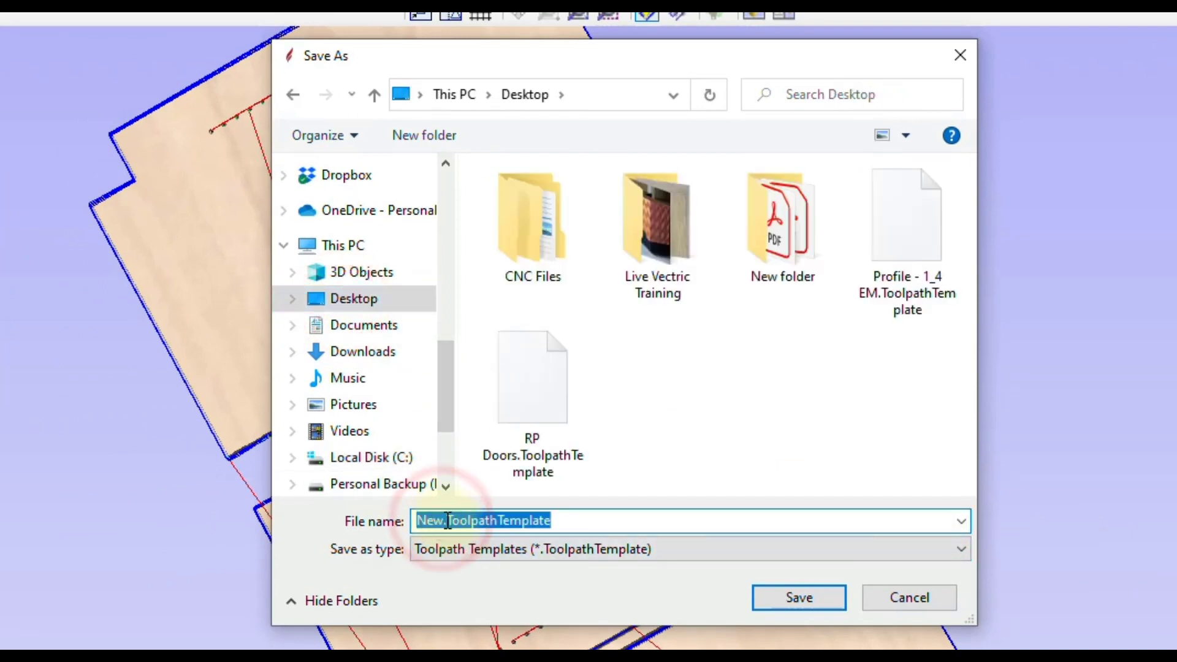
left_click(447, 520)
left_click_drag(447, 520, 399, 522)
type("Ca")
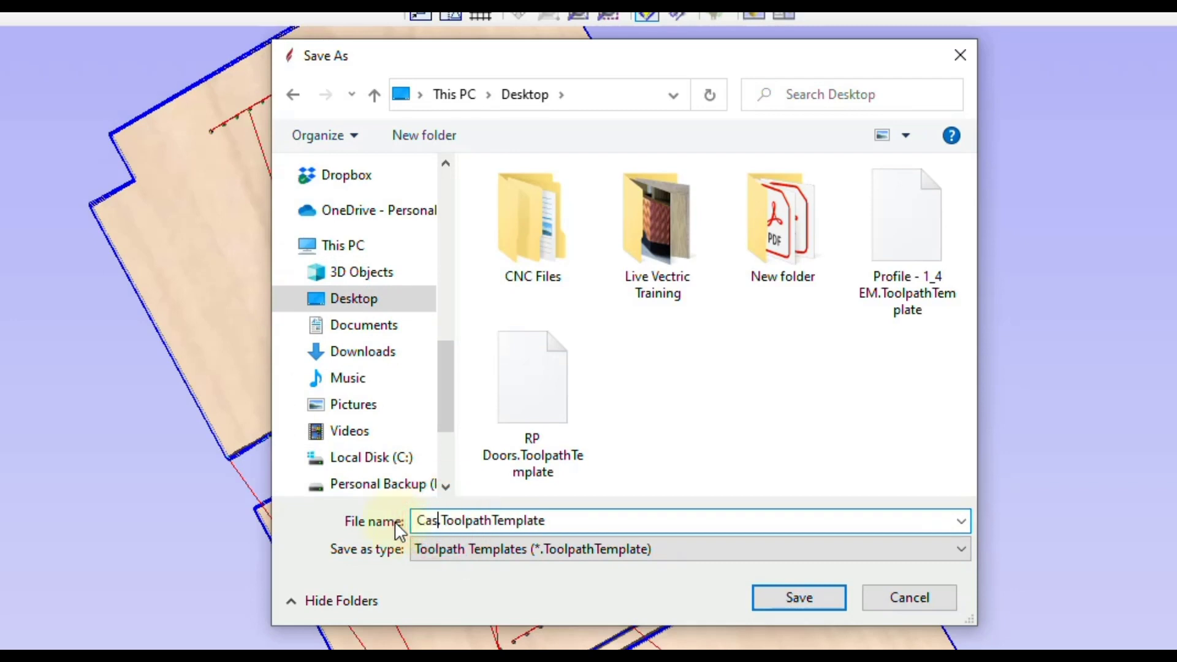
type("binet")
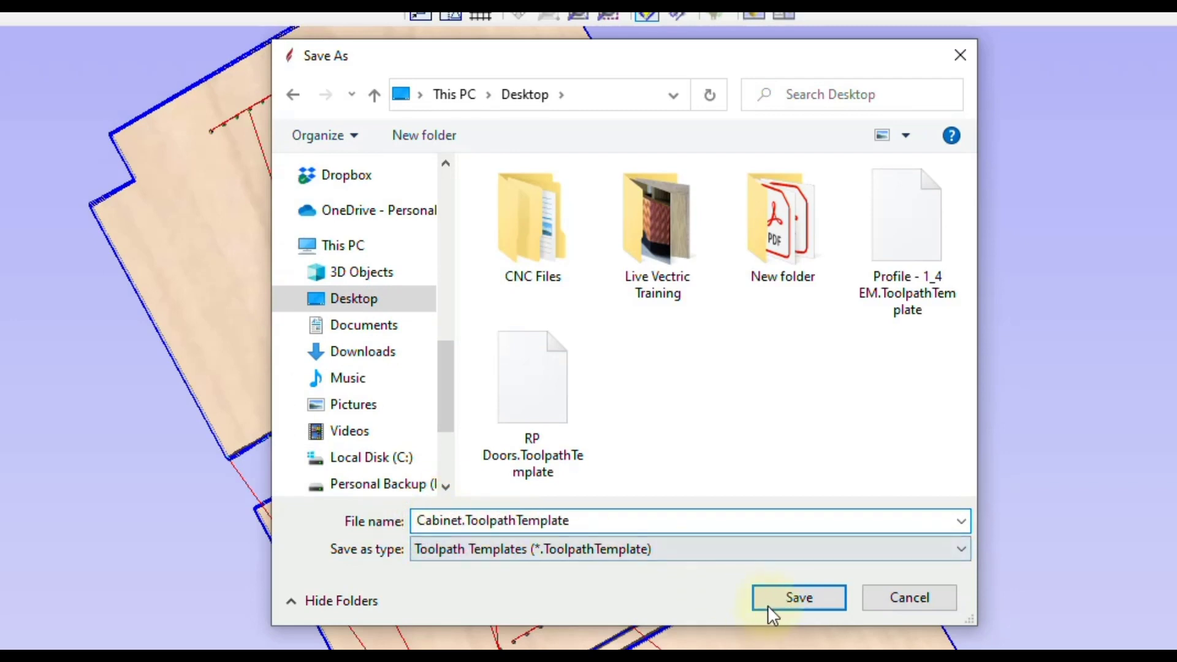
left_click(784, 597)
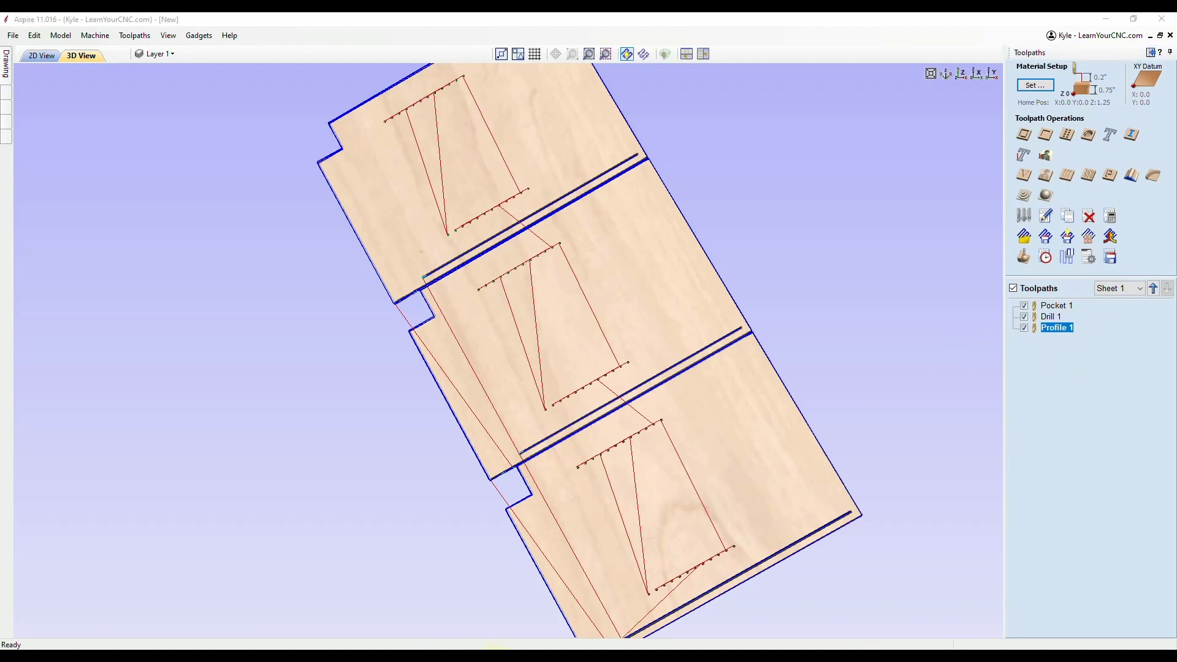
- Switch to the Cabinet file and box-select all parts from Back Support to LH Side
left_click(443, 616)
middle_click_drag(555, 289, 689, 285)
left_click(617, 281)
scroll(591, 377, "up", 2)
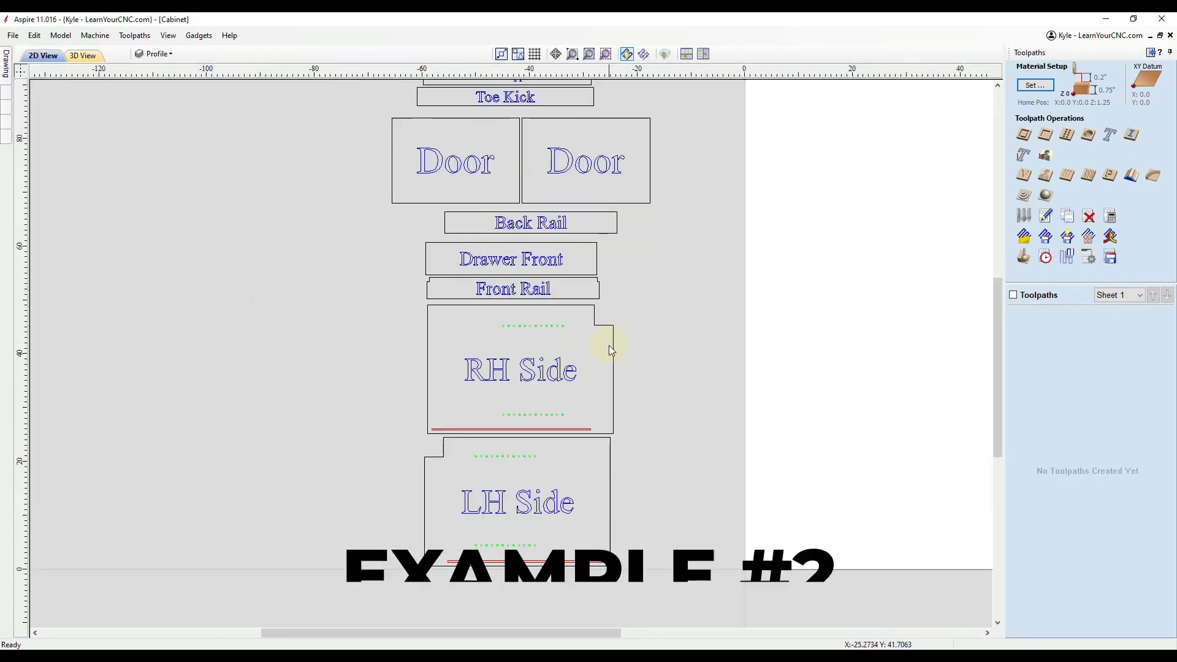
middle_click_drag(609, 345, 616, 421)
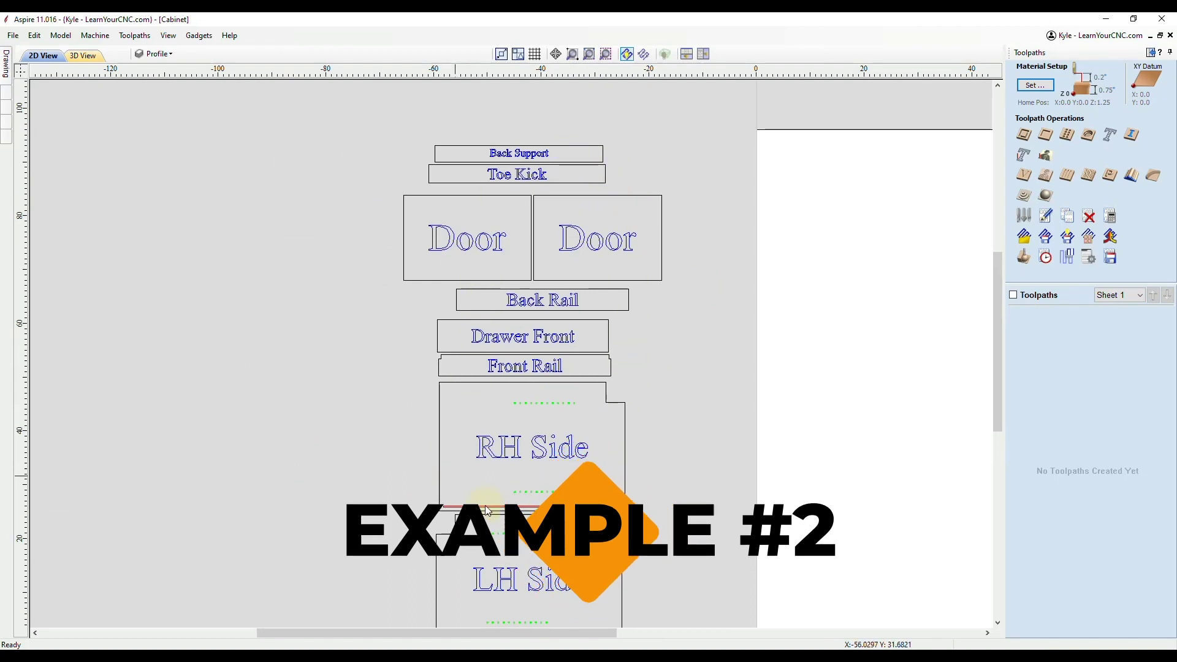
middle_click_drag(617, 499, 591, 412)
scroll(591, 413, "down", 2)
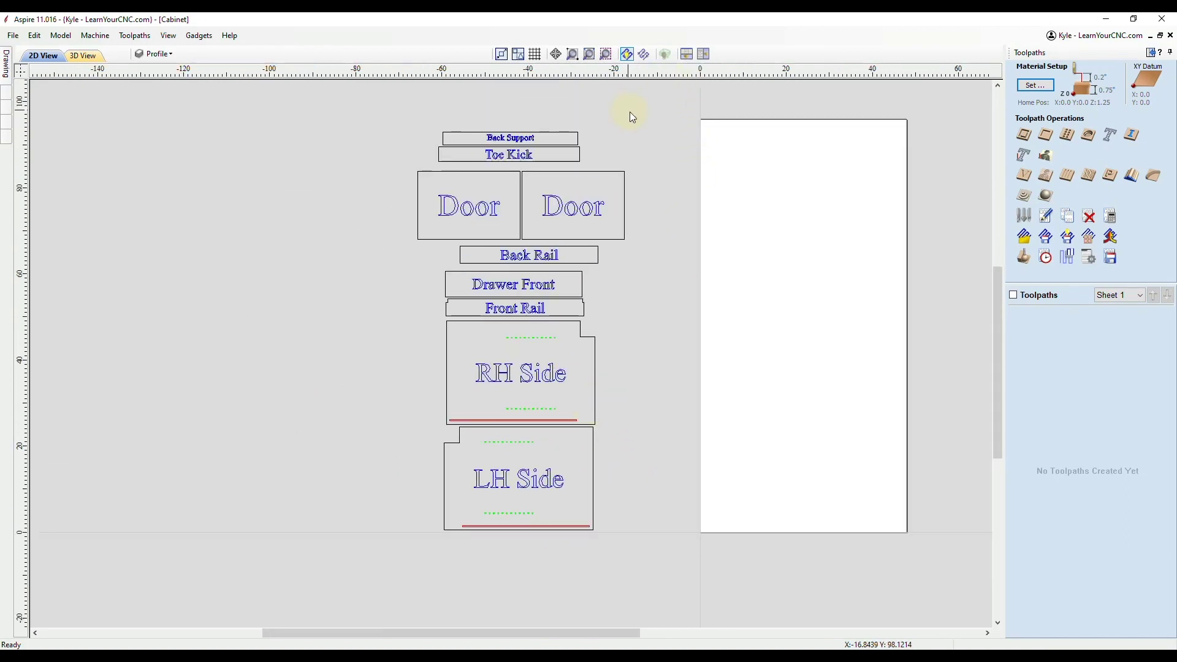
left_click_drag(613, 169, 392, 551)
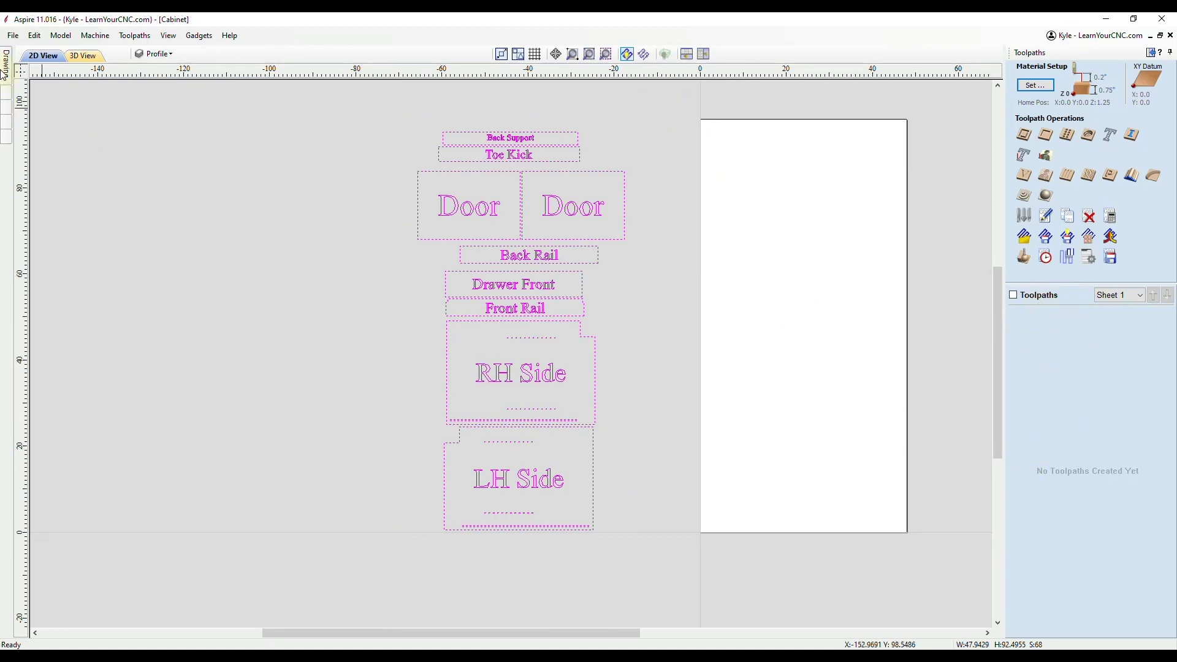
mouse_move(5, 73)
- Set Nest Parts to 5 copies of each selected part and preview the sheet layout
left_click(6, 64)
left_click(123, 400)
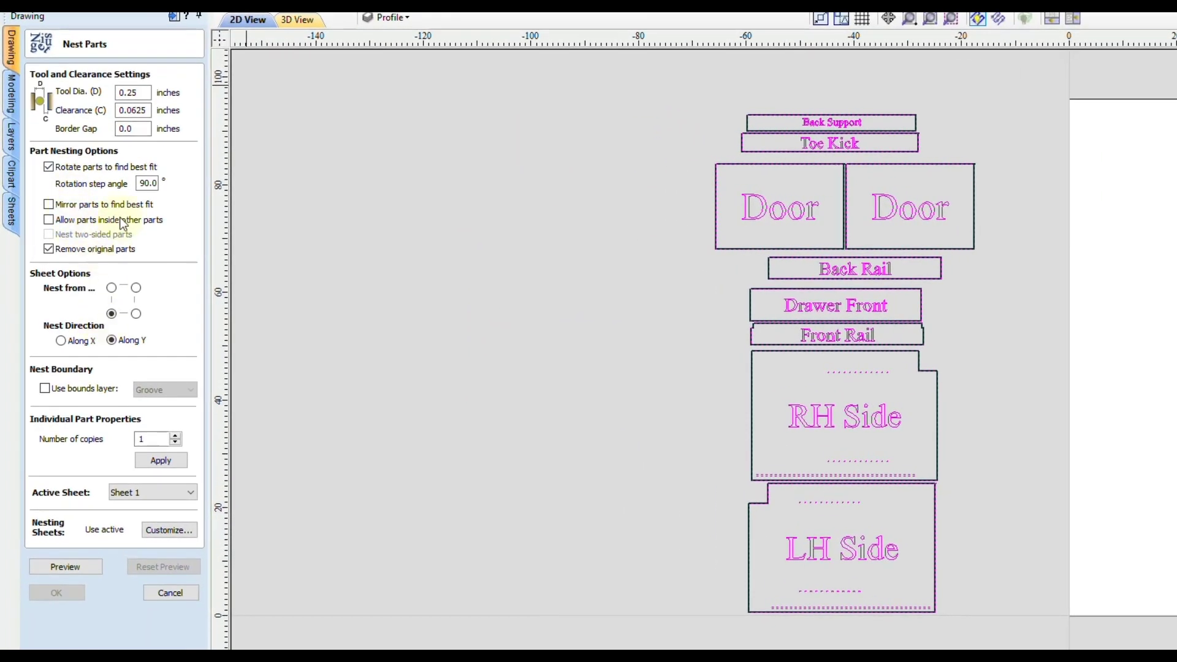
left_click(174, 437)
left_click(174, 437)
left_click(174, 437)
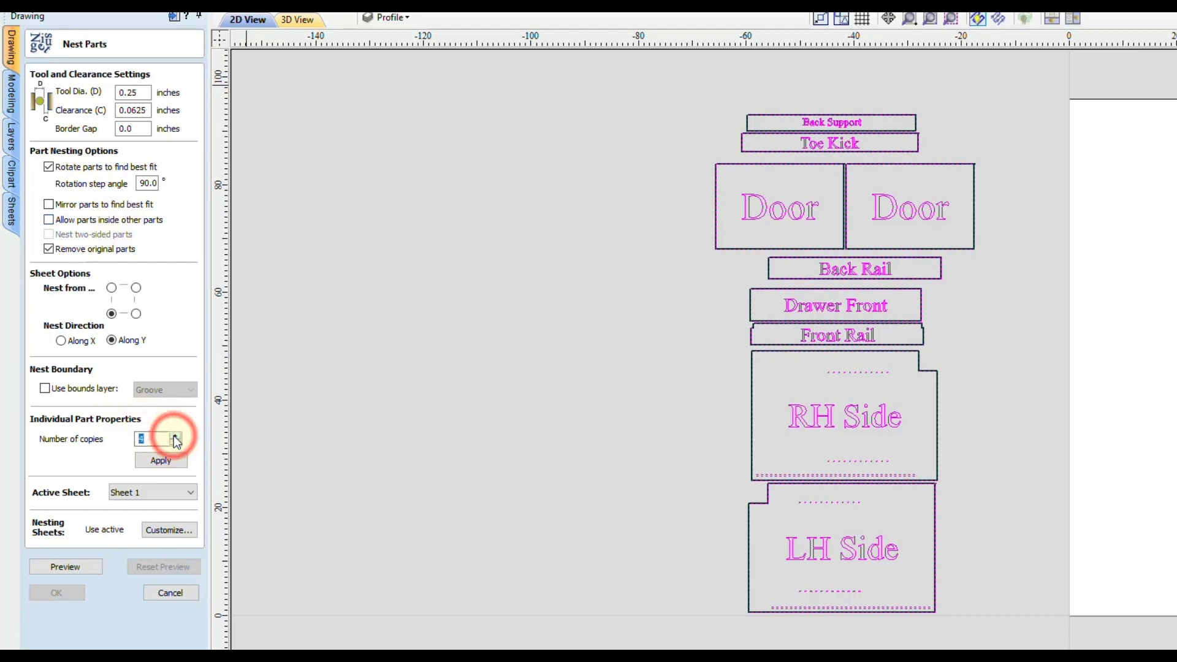
left_click(176, 437)
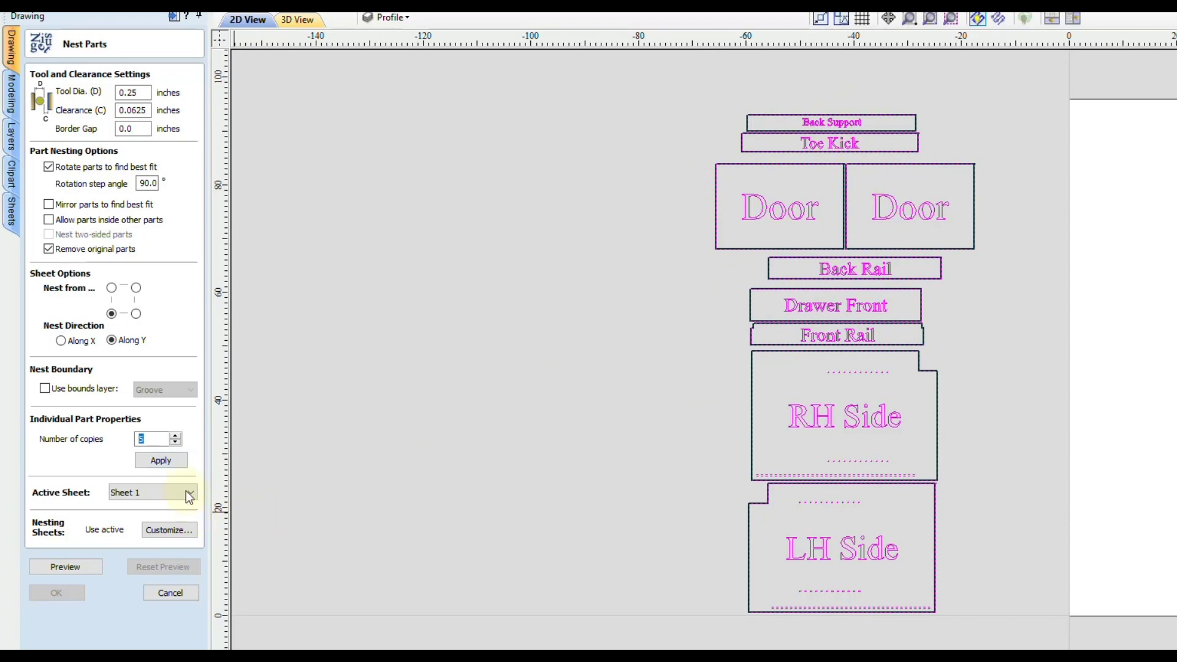
left_click(163, 462)
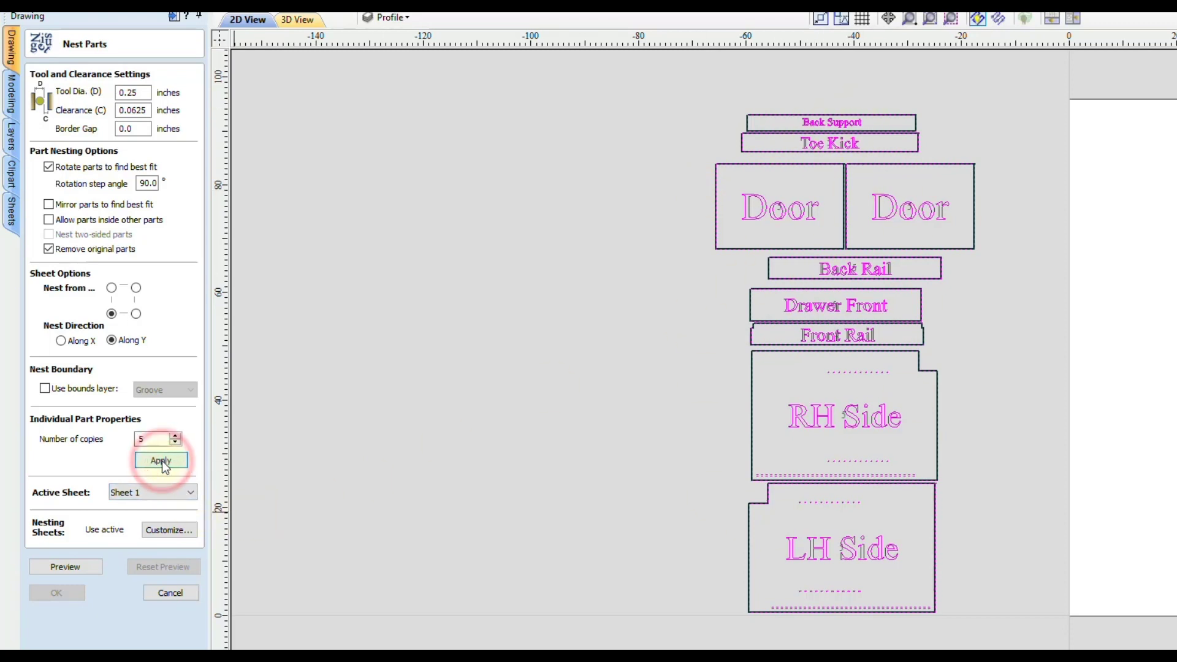
left_click(75, 570)
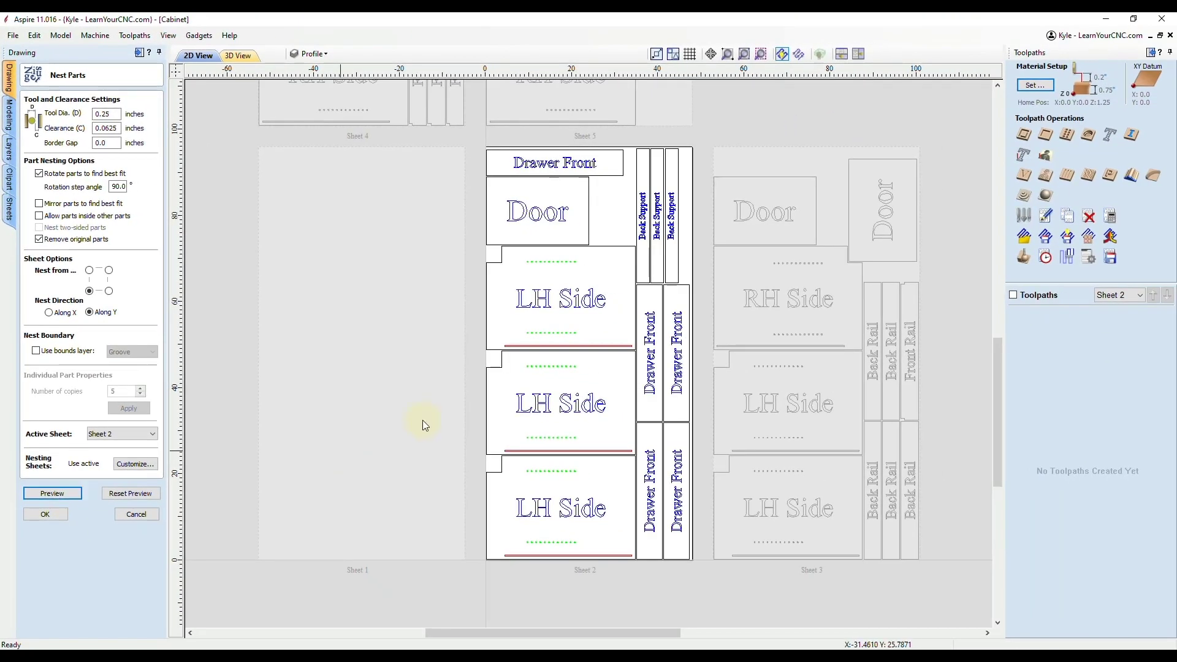
- Review the nested parts across Sheets 1 to 5 and accept the layout
scroll(517, 464, "down", 3)
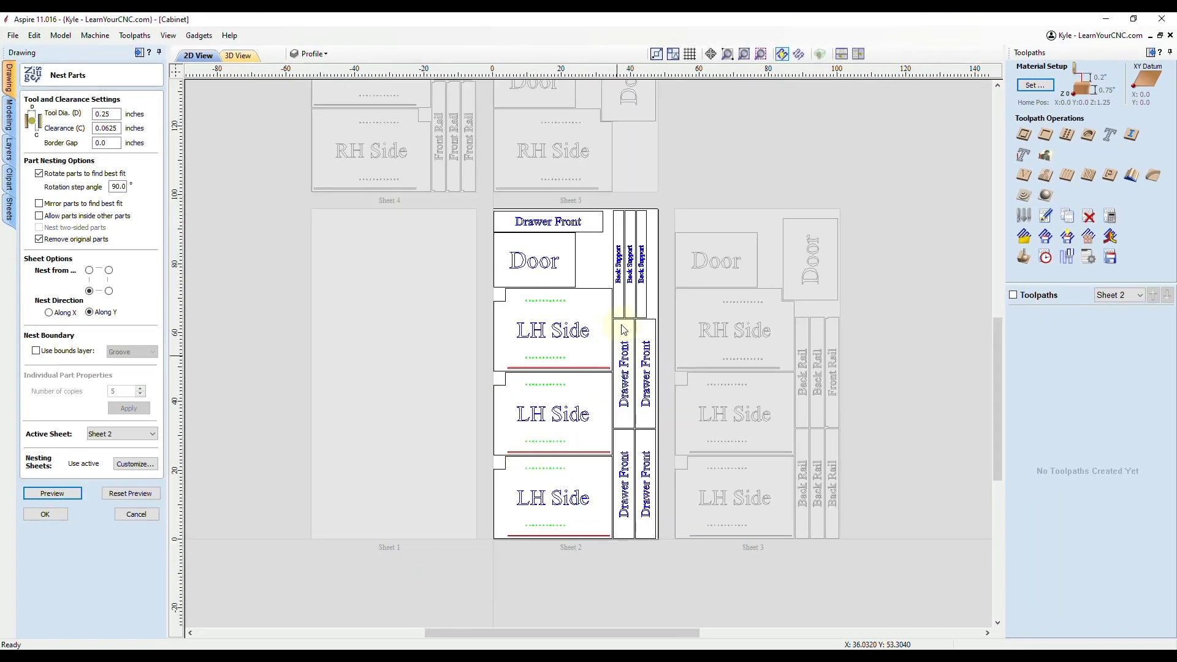
middle_click_drag(648, 469, 605, 422)
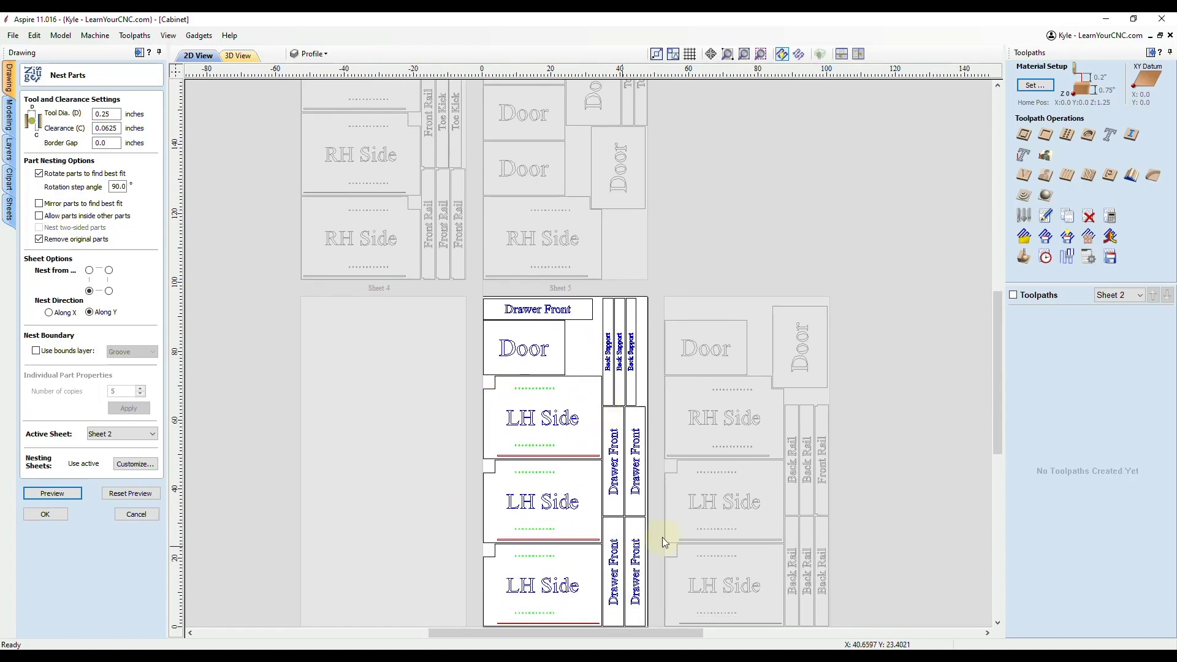
middle_click_drag(605, 296, 644, 412)
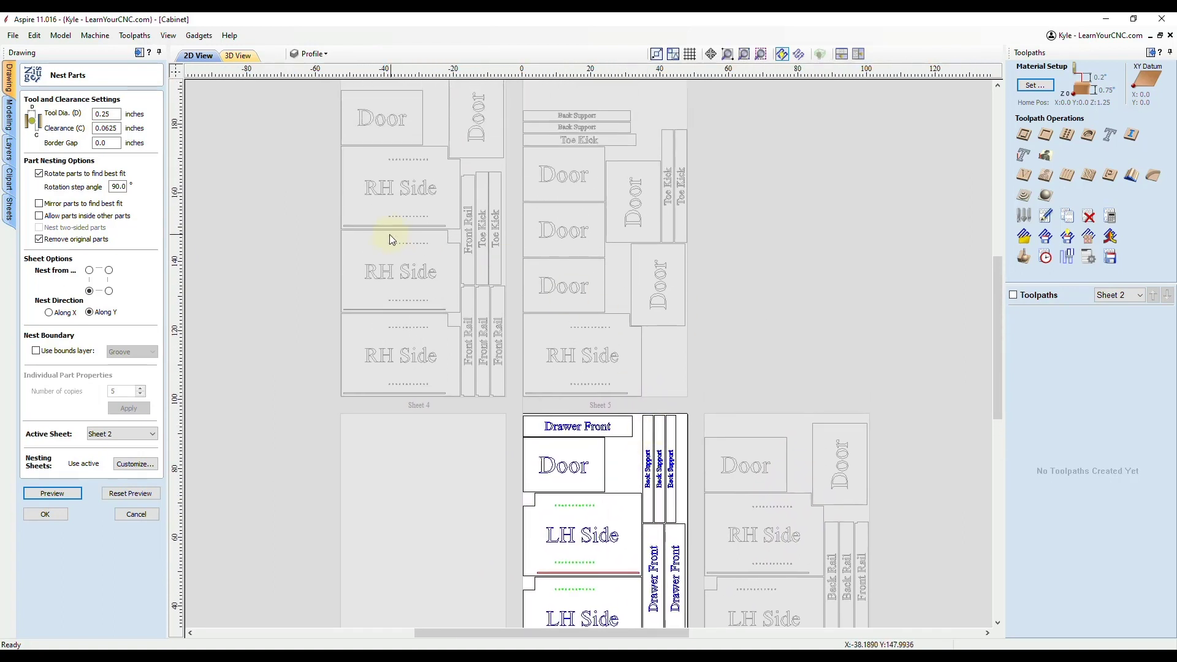
middle_click_drag(838, 527, 918, 326)
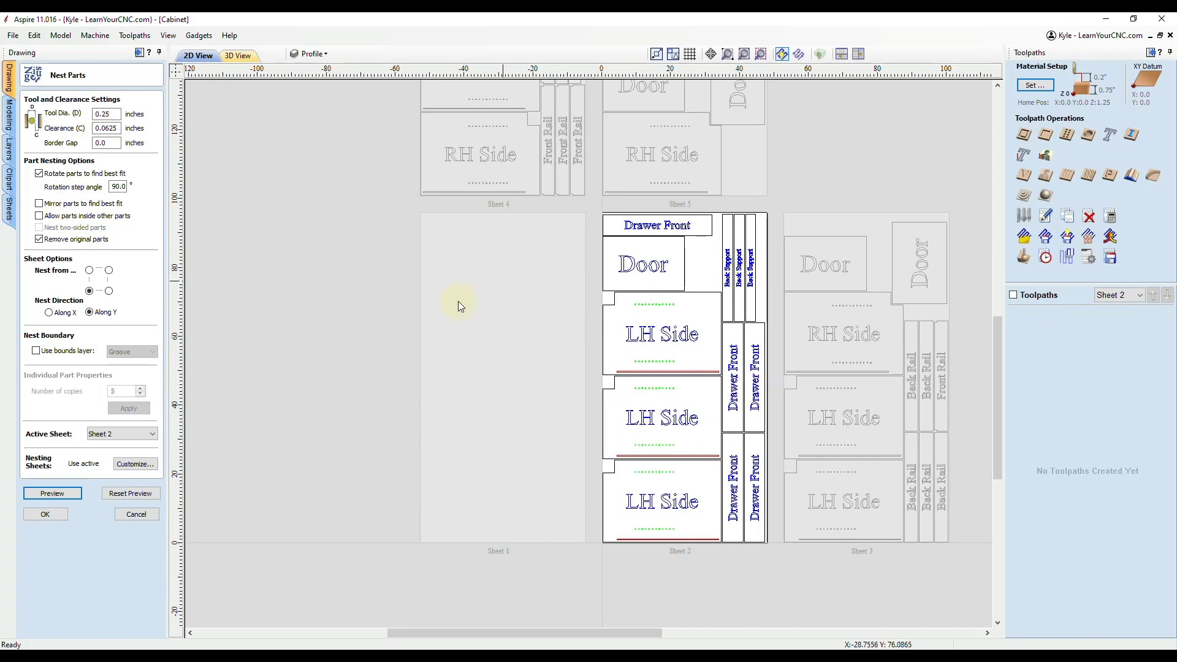
middle_click_drag(763, 351, 643, 401)
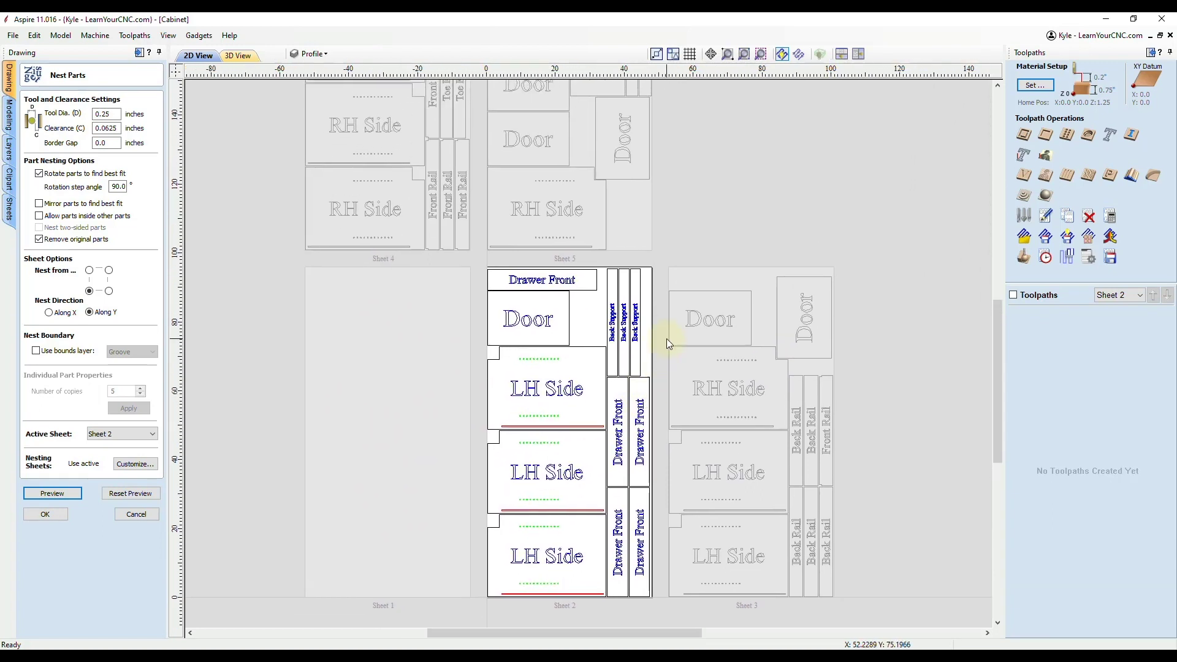
scroll(656, 337, "down", 1)
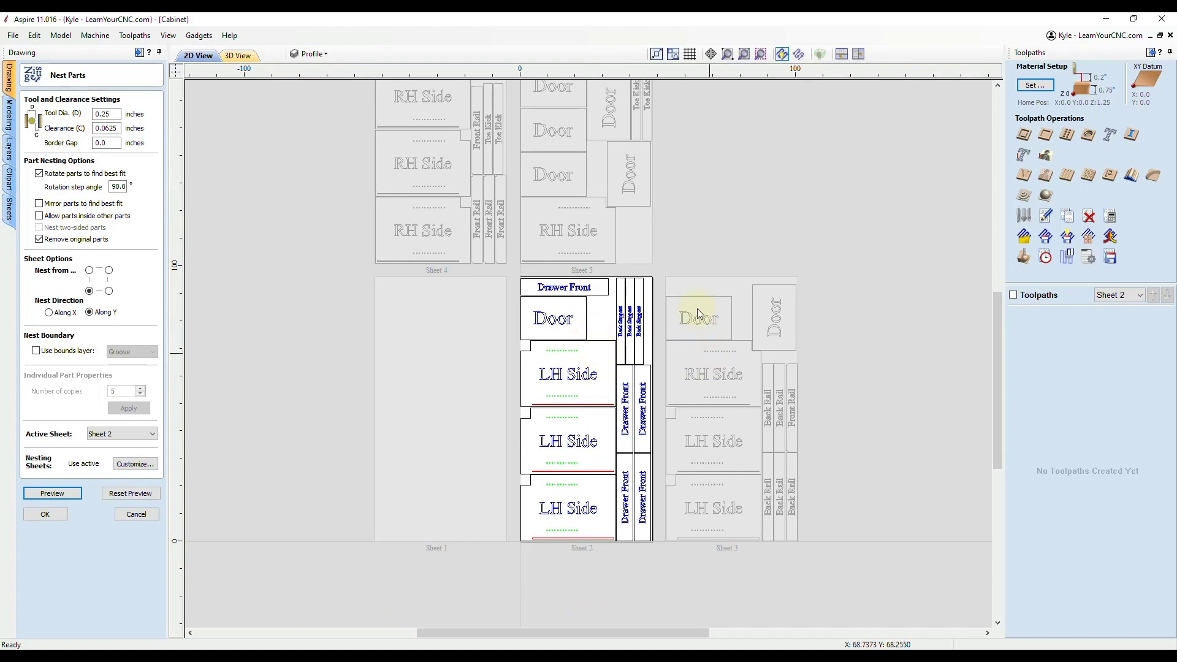
left_click(61, 513)
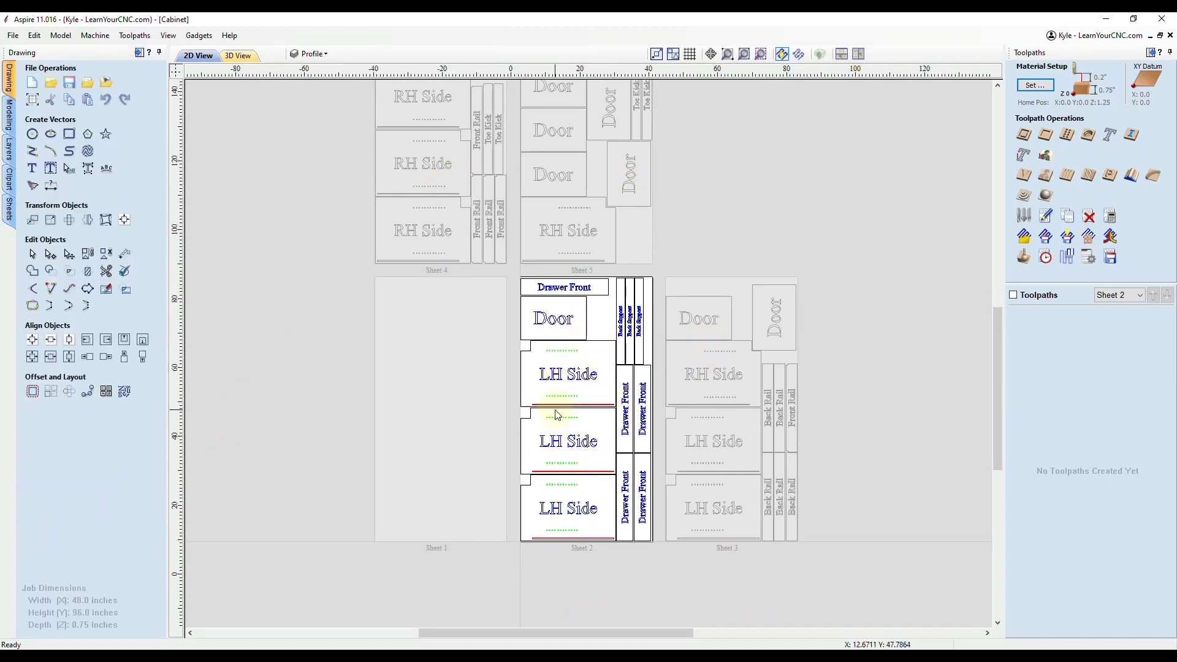
- Look over the layers of the nested cabinet drawing
scroll(561, 398, "up", 2)
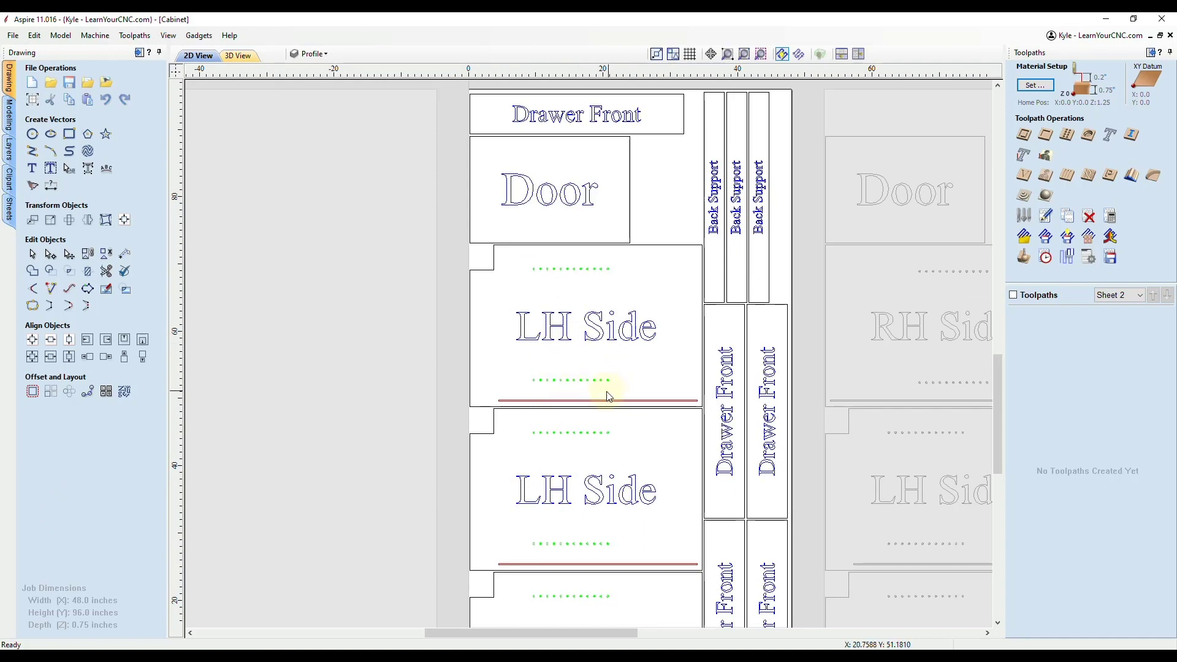
scroll(621, 392, "down", 2)
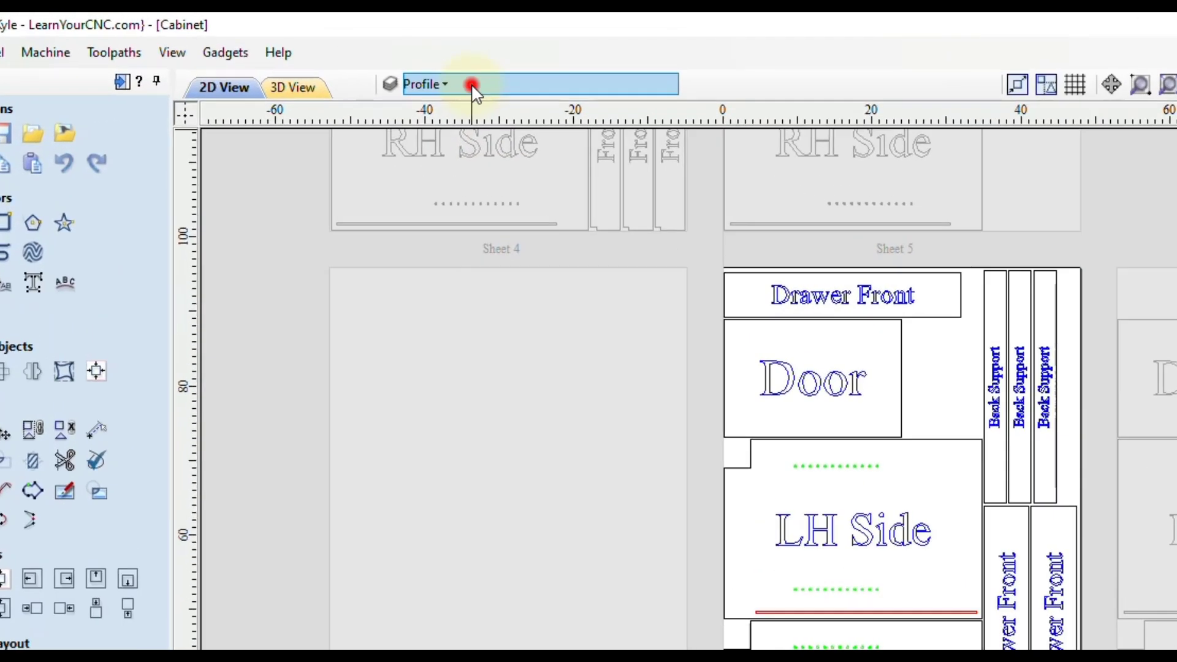
left_click(311, 54)
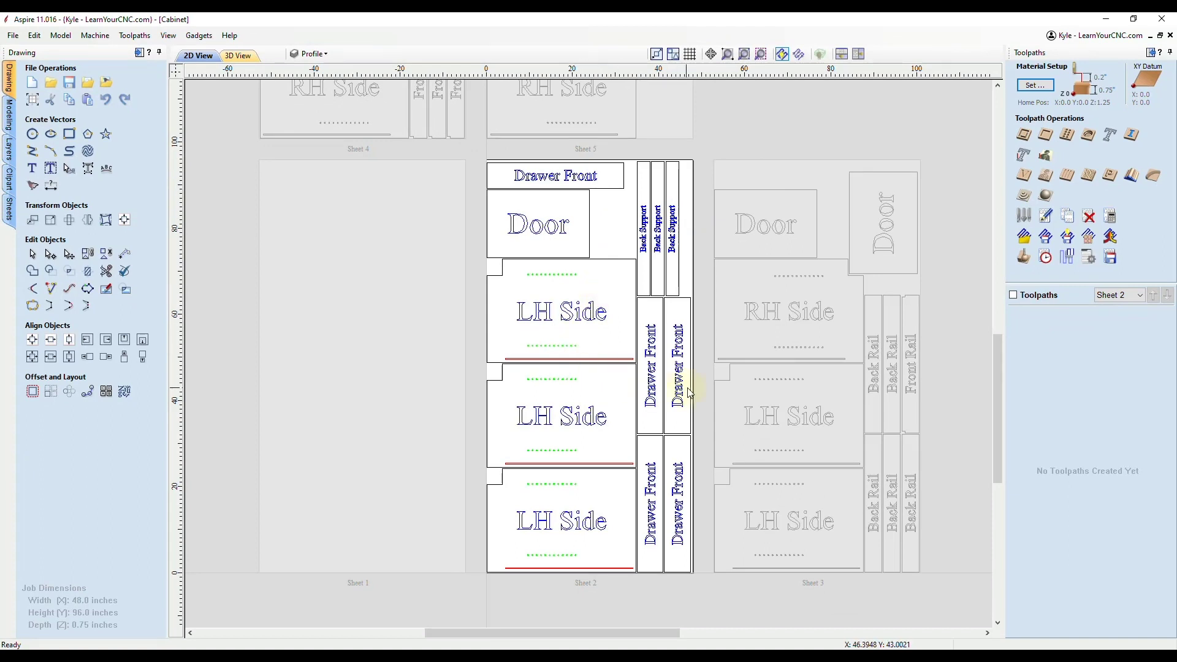
scroll(680, 384, "down", 2)
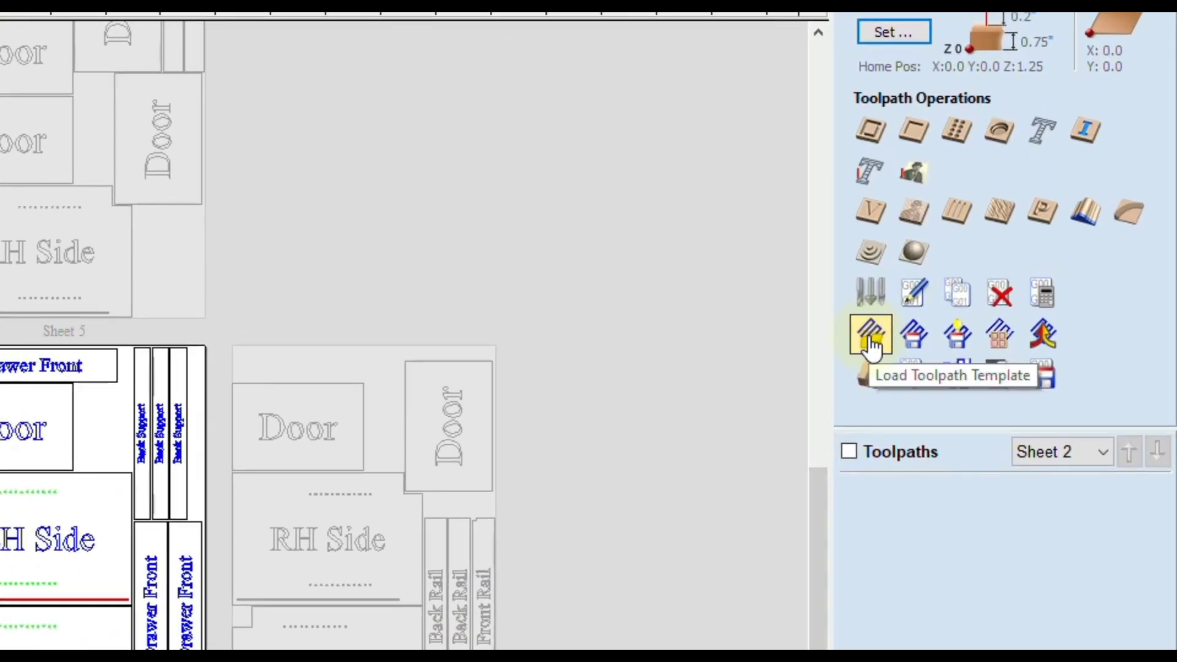
- Load Cabinet.ToolpathTemplate and apply it to all sheets
left_click(870, 336)
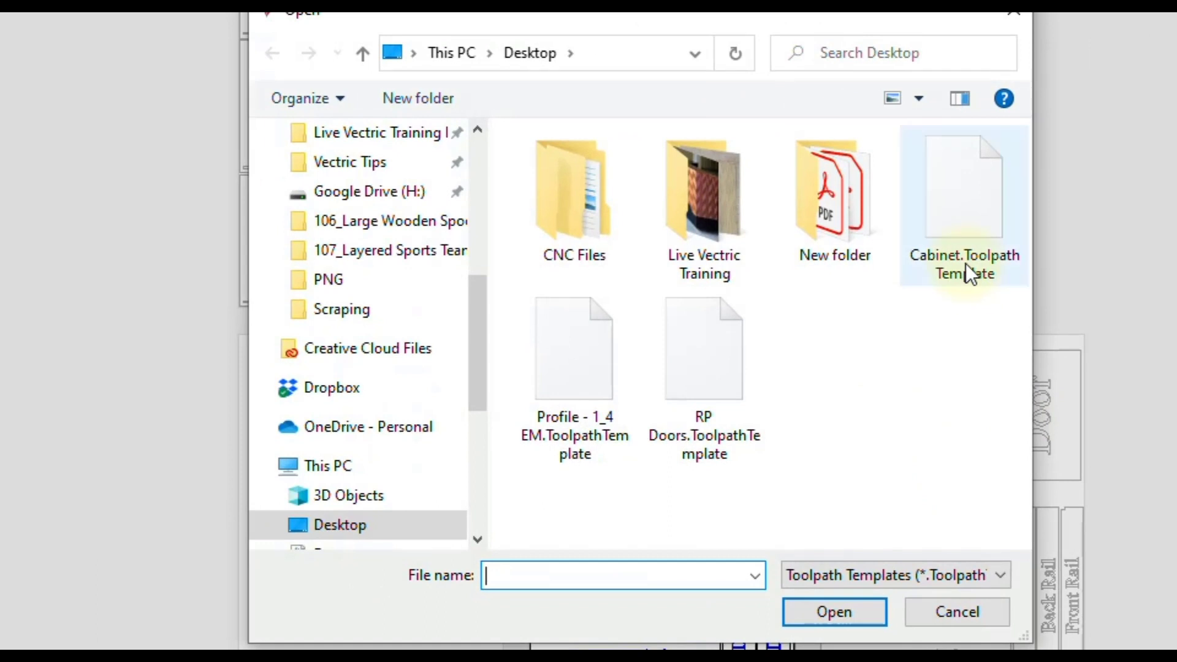
left_click(968, 214)
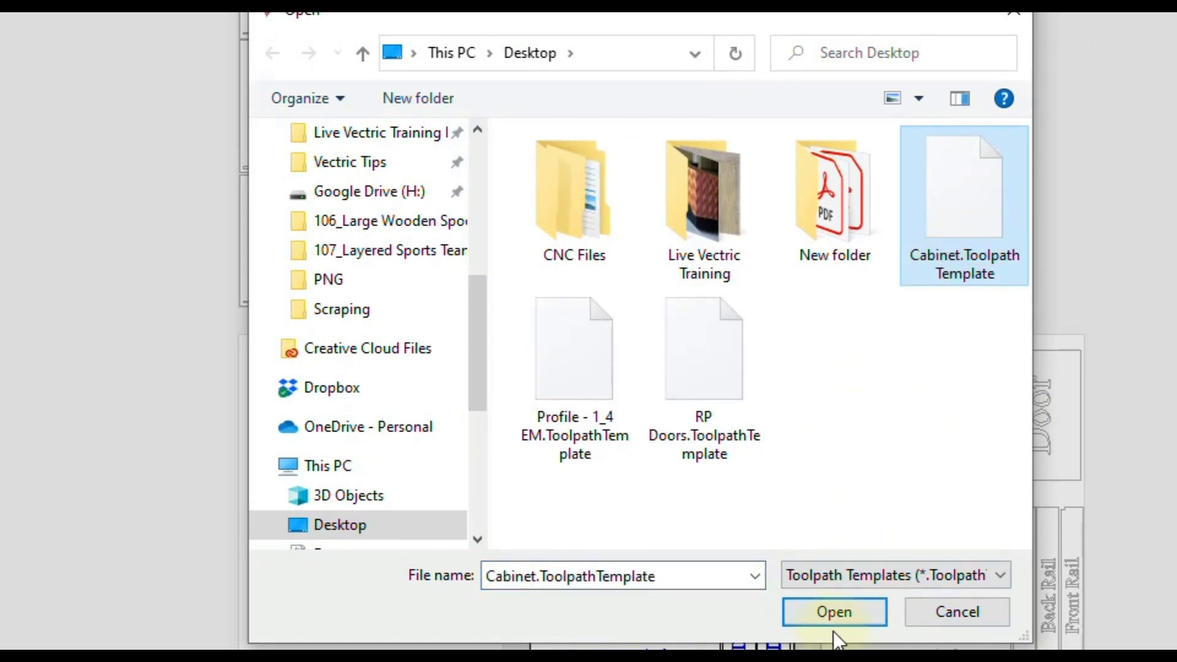
left_click(833, 612)
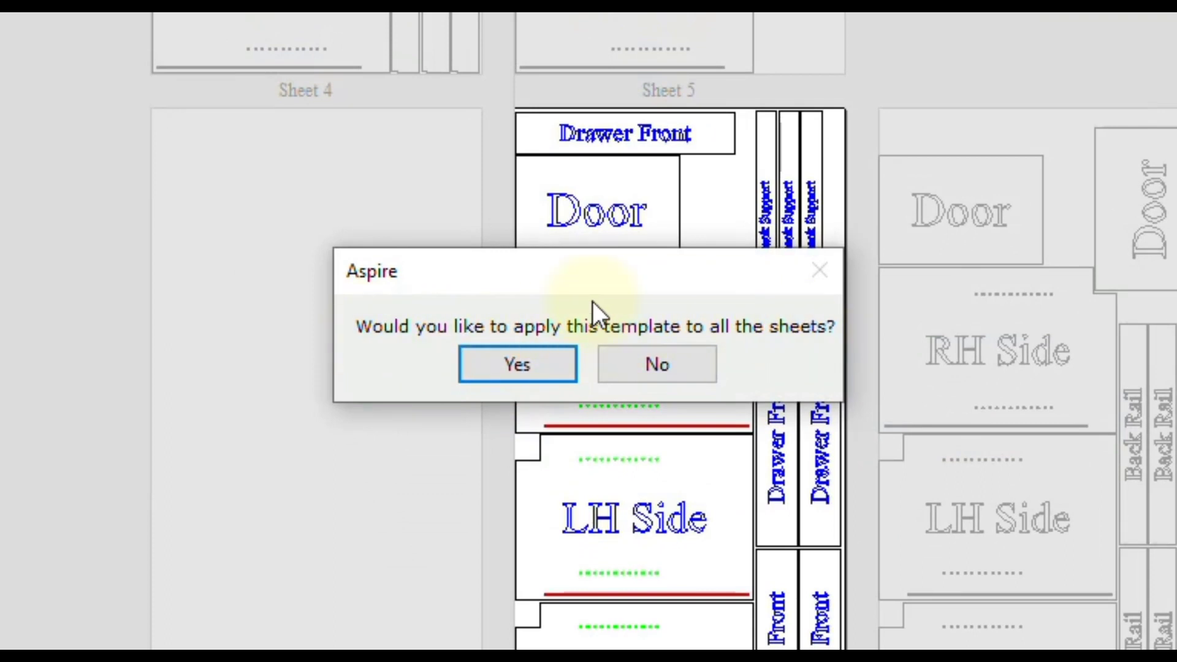
left_click(497, 367)
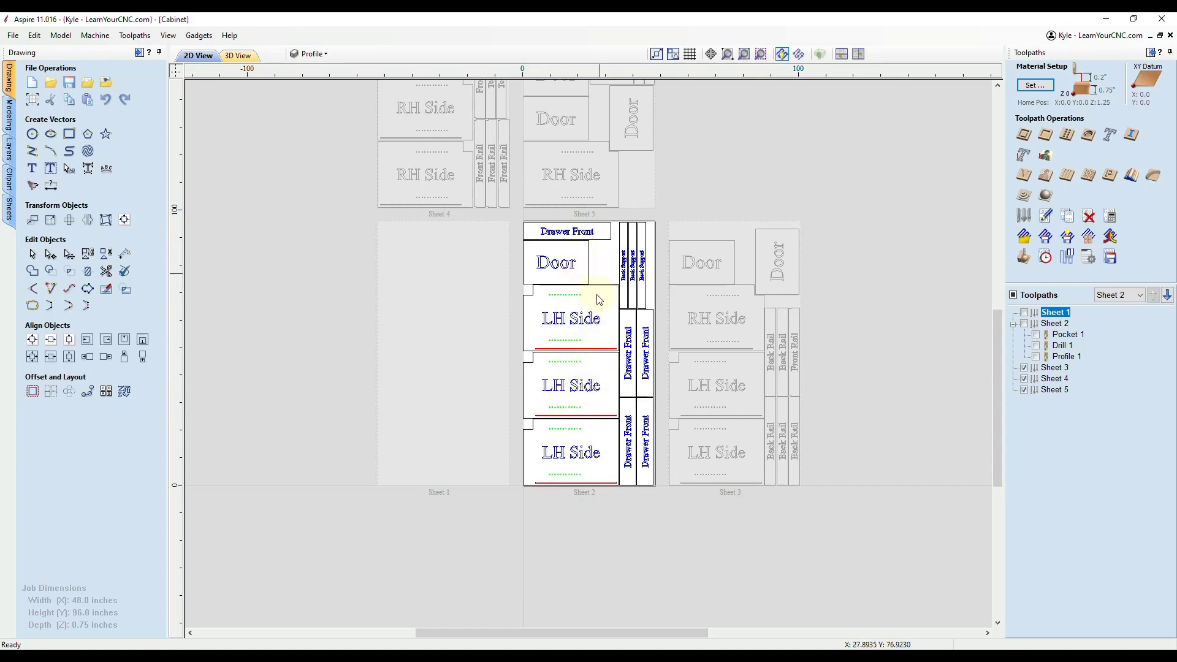
middle_click_drag(583, 293, 594, 394)
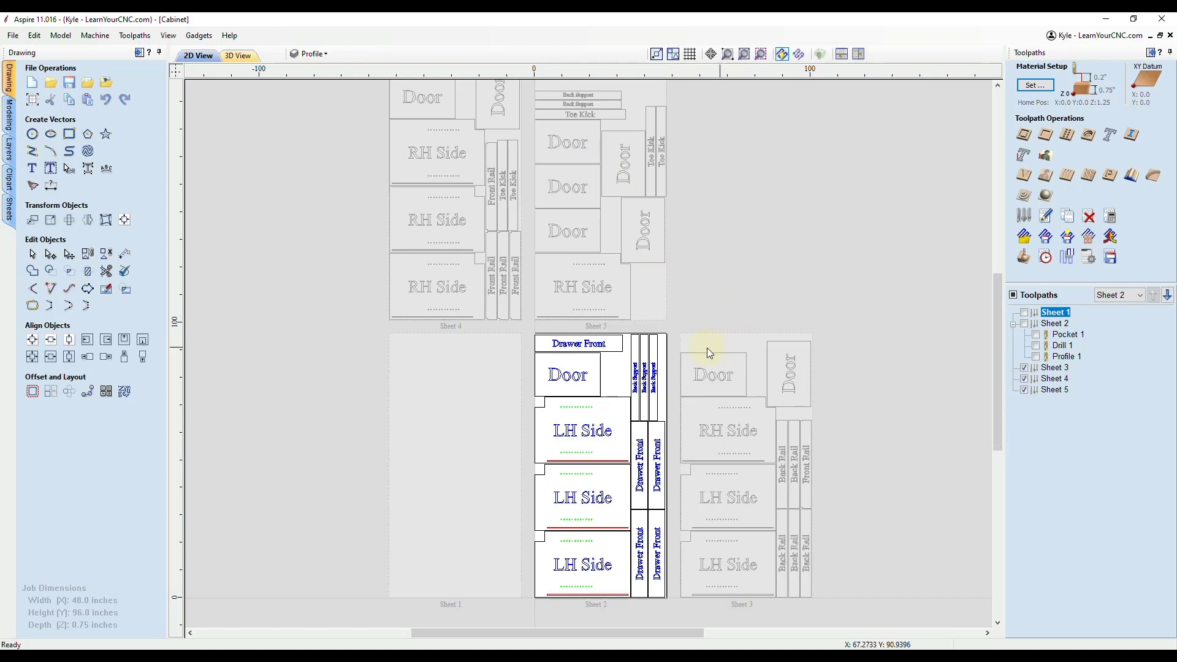
left_click_drag(999, 370, 1001, 395)
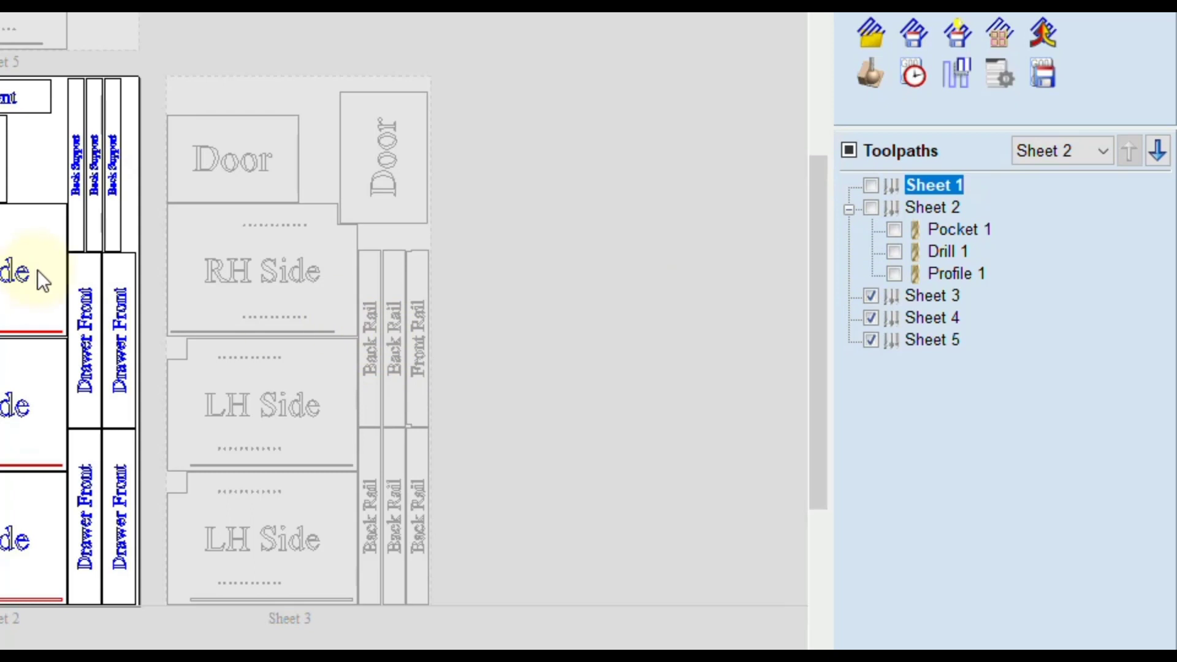
- Show Sheet 2's toolpaths and simulate its machining in 3D
left_click(869, 75)
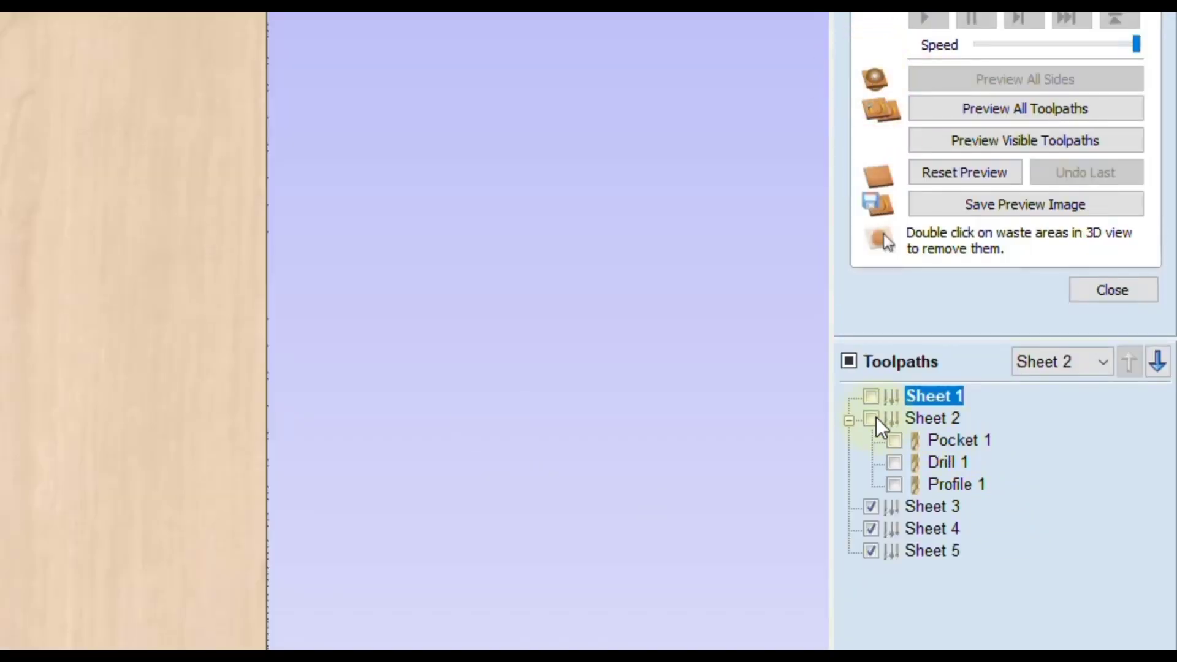
left_click(871, 418)
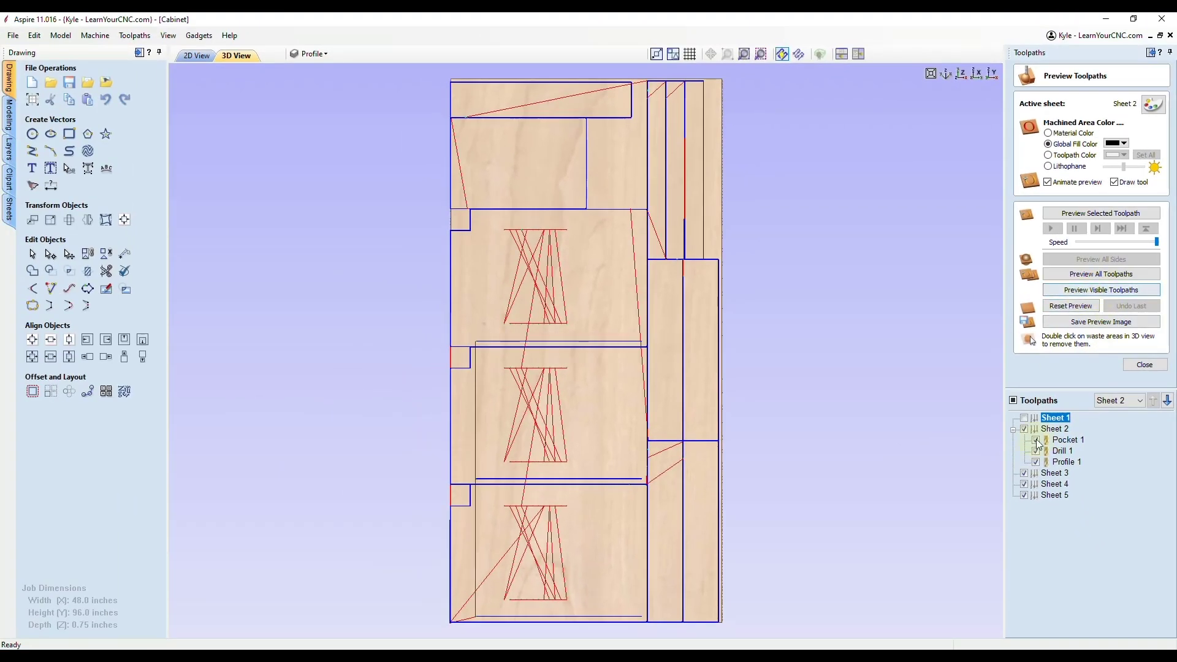
left_click(1096, 290)
left_click_drag(570, 565, 706, 439)
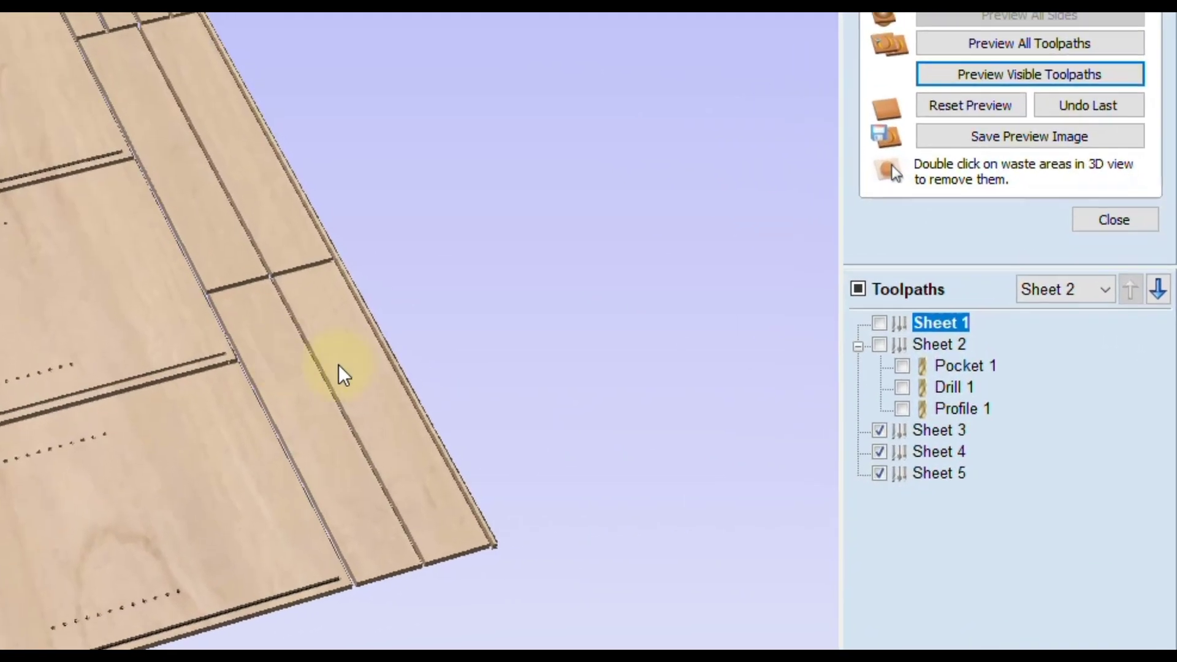
- Switch to Sheet 3, show its toolpaths and simulate the cut
left_click(1054, 283)
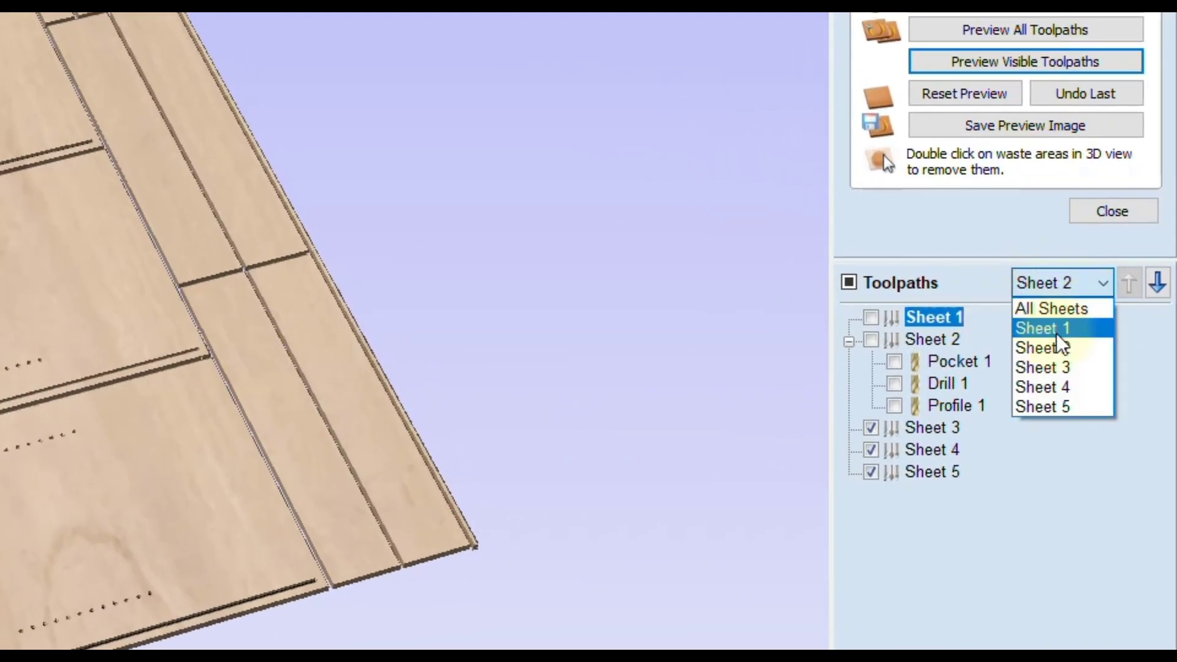
left_click(1057, 370)
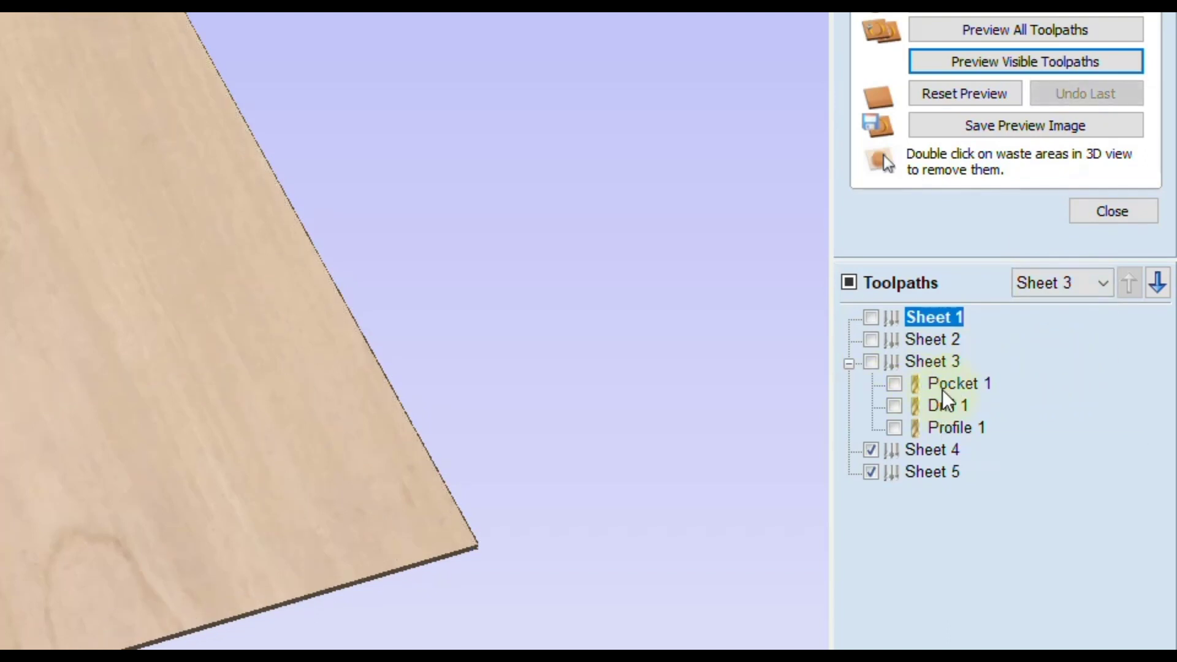
left_click(870, 361)
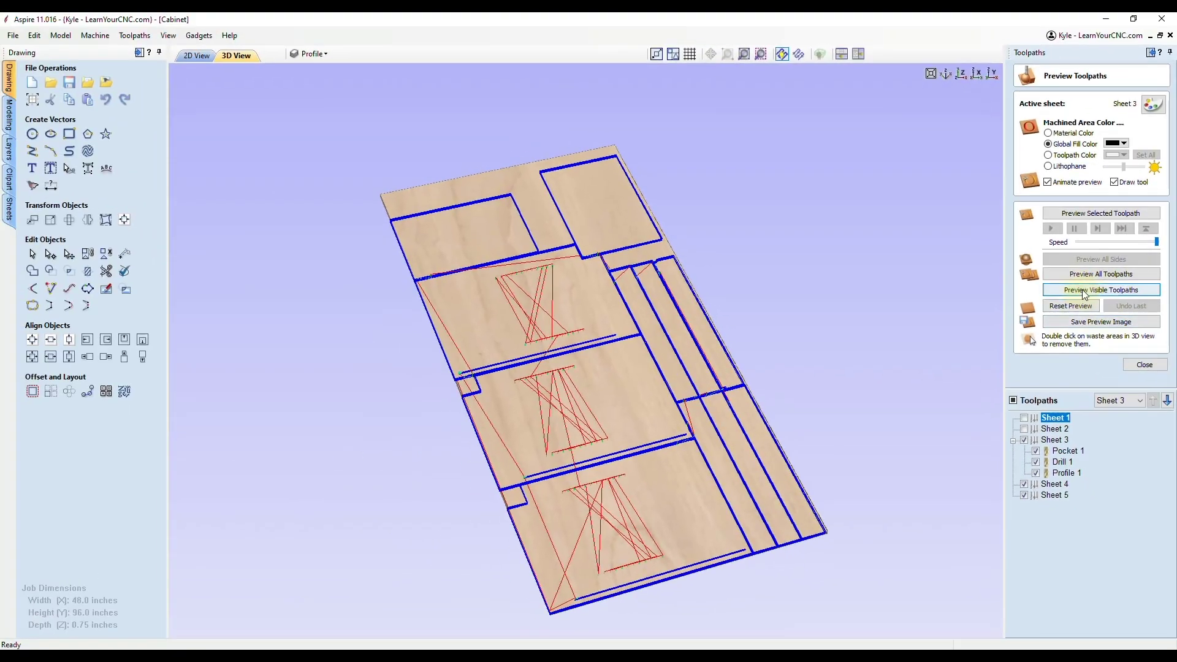
left_click(1082, 290)
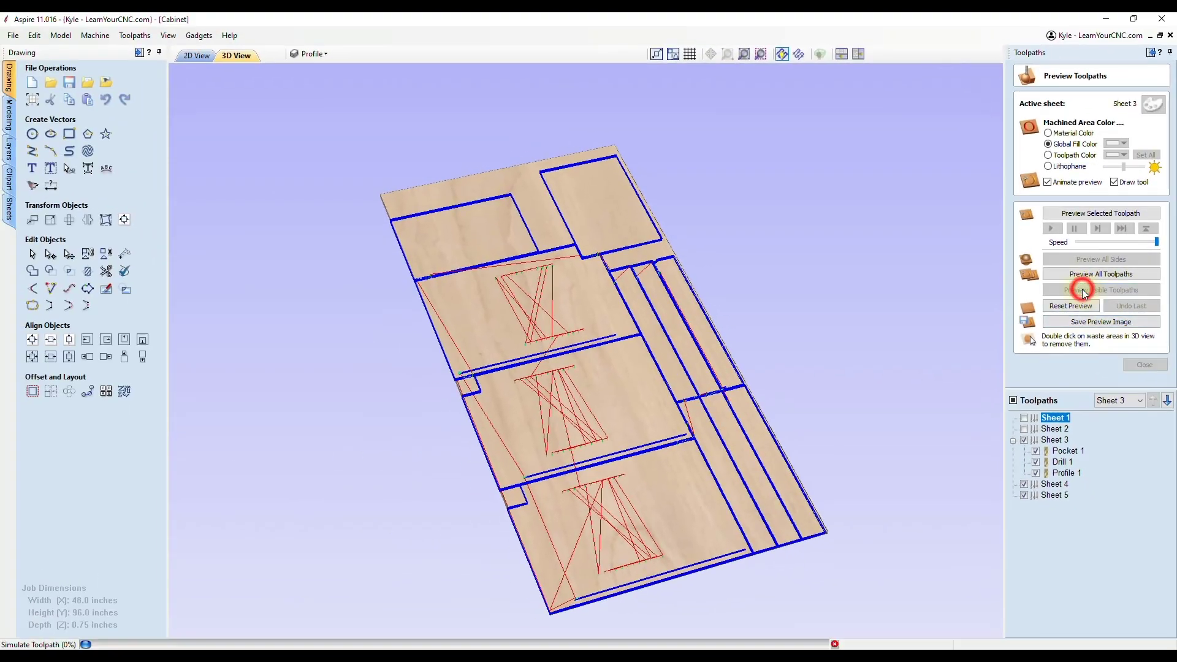
left_click(663, 469)
mouse_move(663, 469)
left_mouse_down()
mouse_move(499, 526)
mouse_move(617, 476)
left_mouse_up()
- Switch to Sheet 4, show its toolpaths and simulate the cut
left_click(1112, 401)
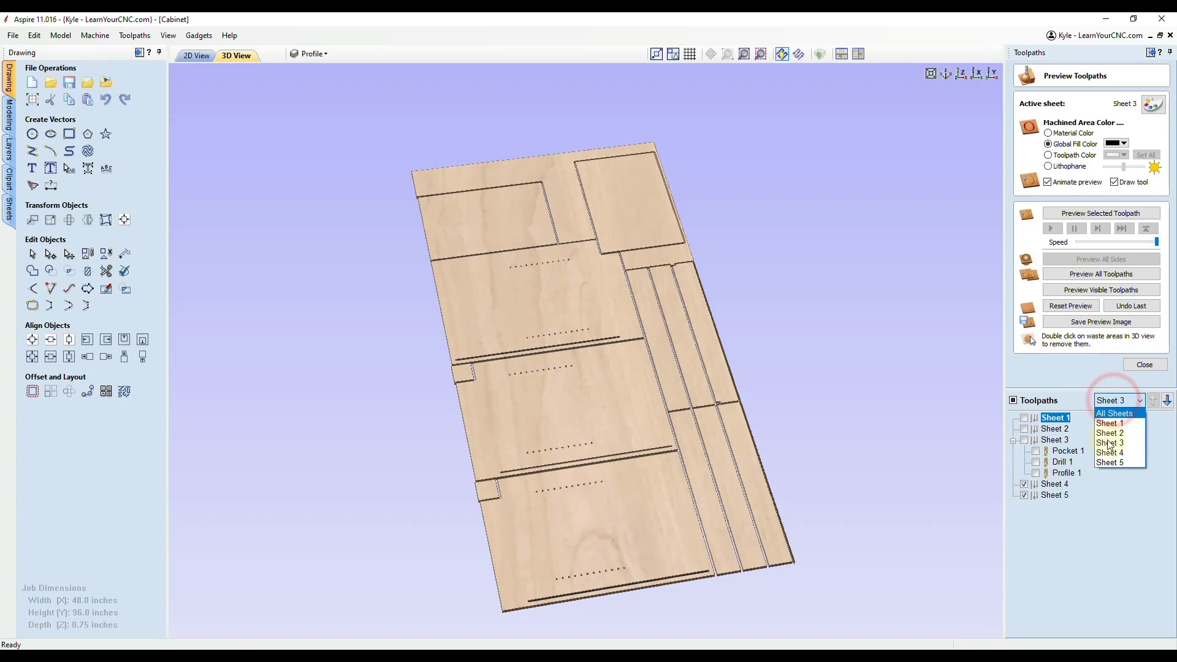
left_click(1106, 447)
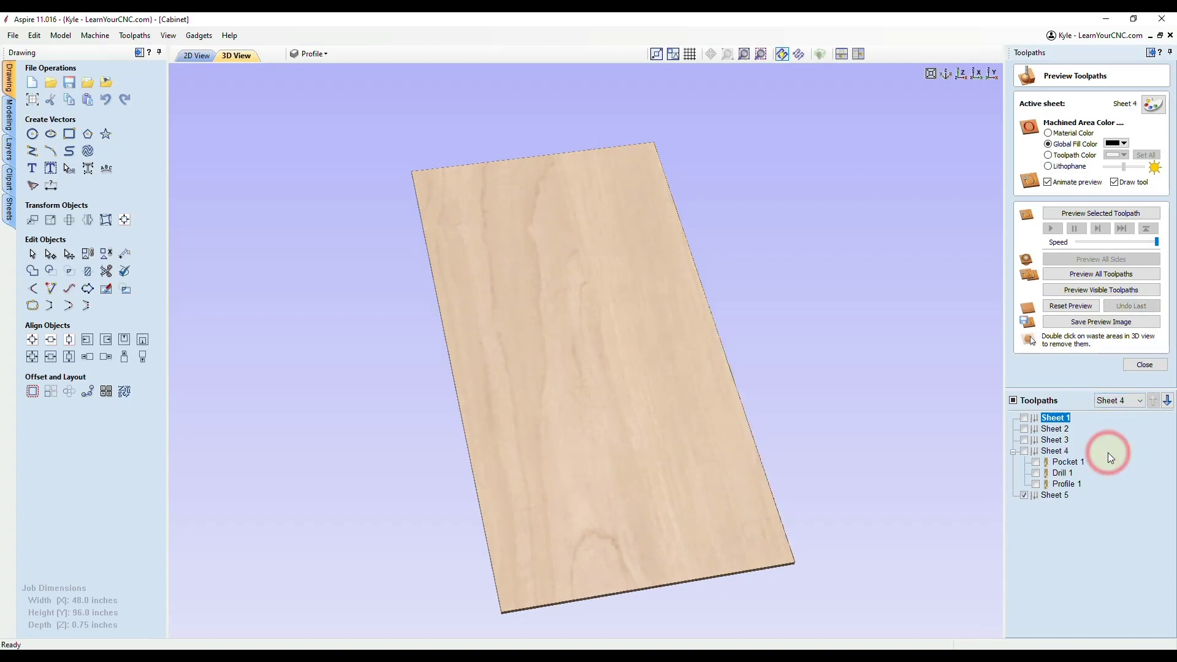
left_click(1023, 450)
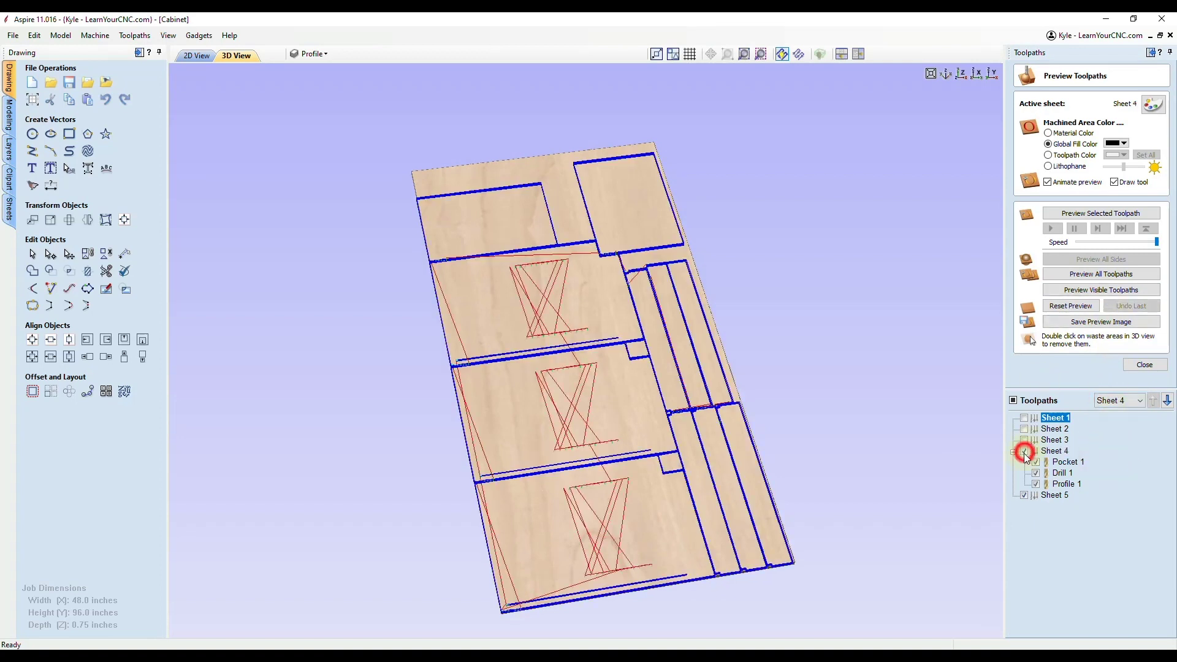
left_click(1092, 290)
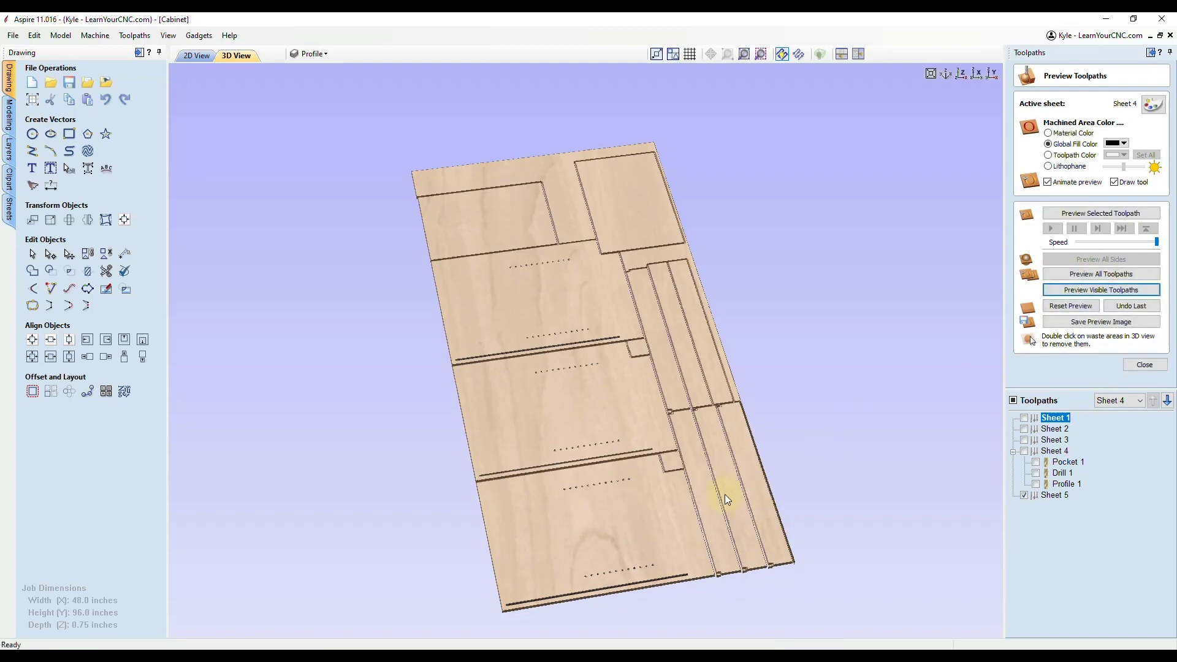
left_click_drag(670, 508, 720, 496)
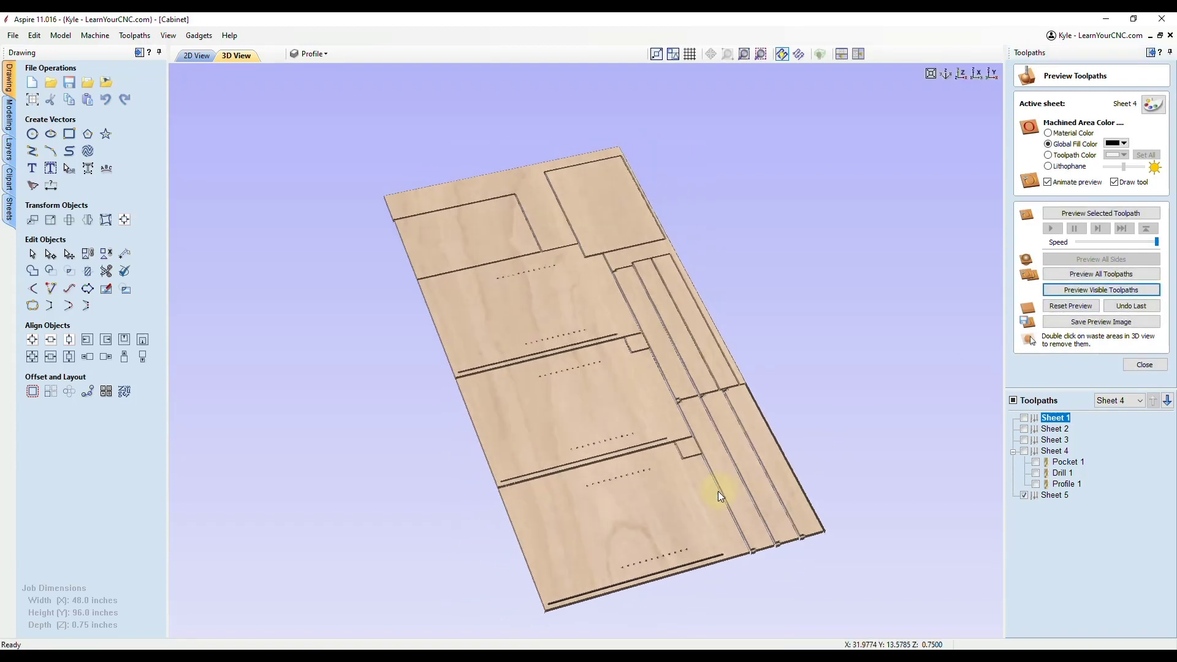
- Simulate Sheet 5's toolpaths, inspect the result, and return to the 2D view
left_click(1137, 401)
left_click(1117, 456)
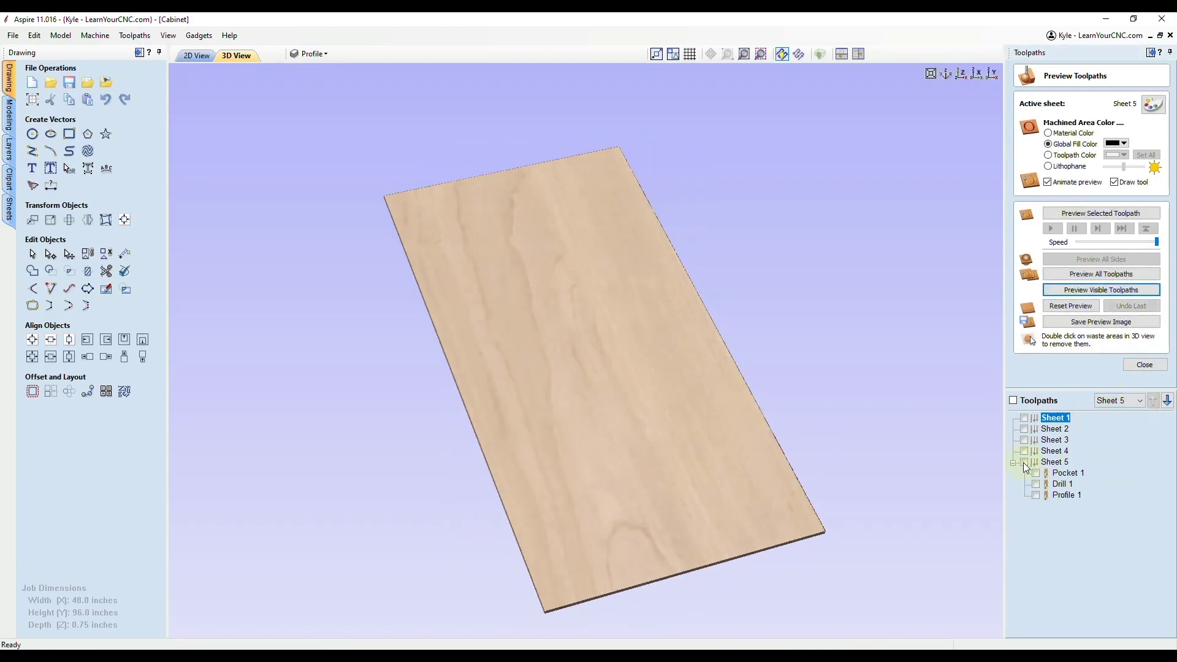
left_click(1024, 462)
left_click(1099, 290)
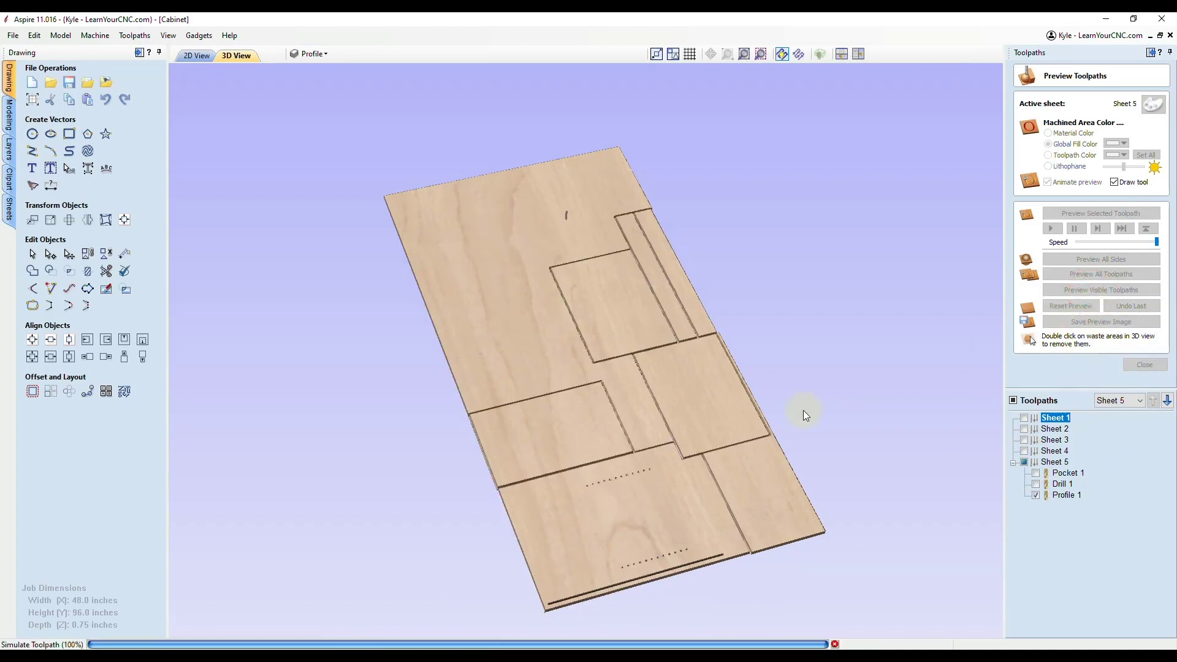
left_click_drag(803, 410, 690, 484)
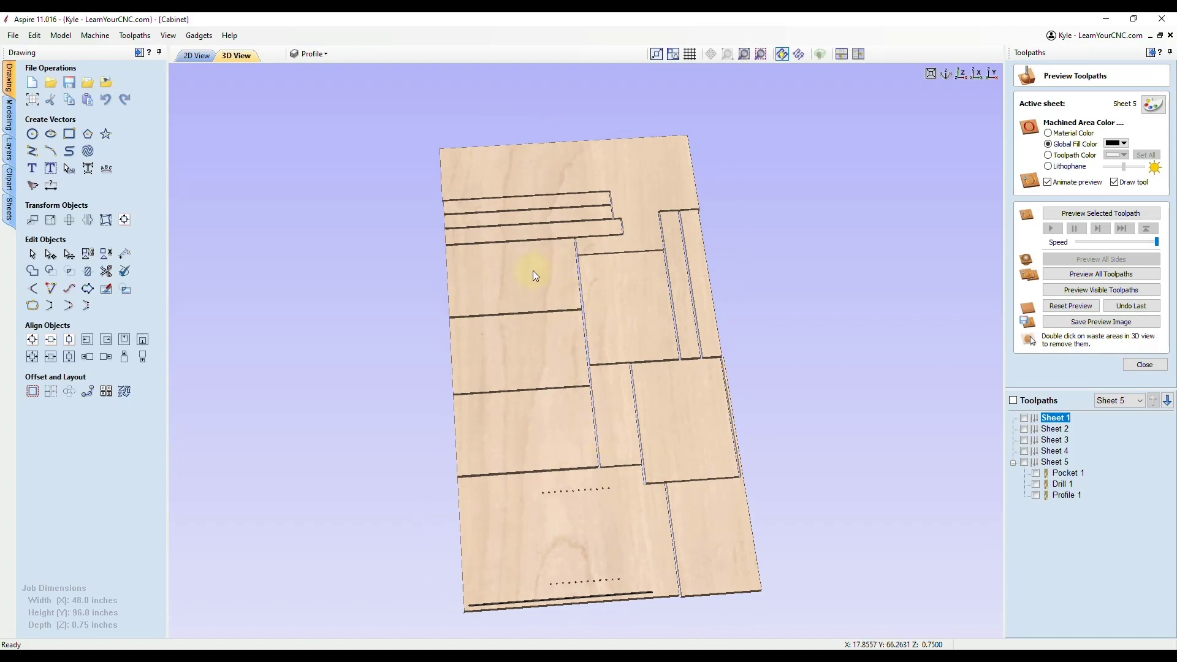
left_click_drag(574, 316, 722, 329)
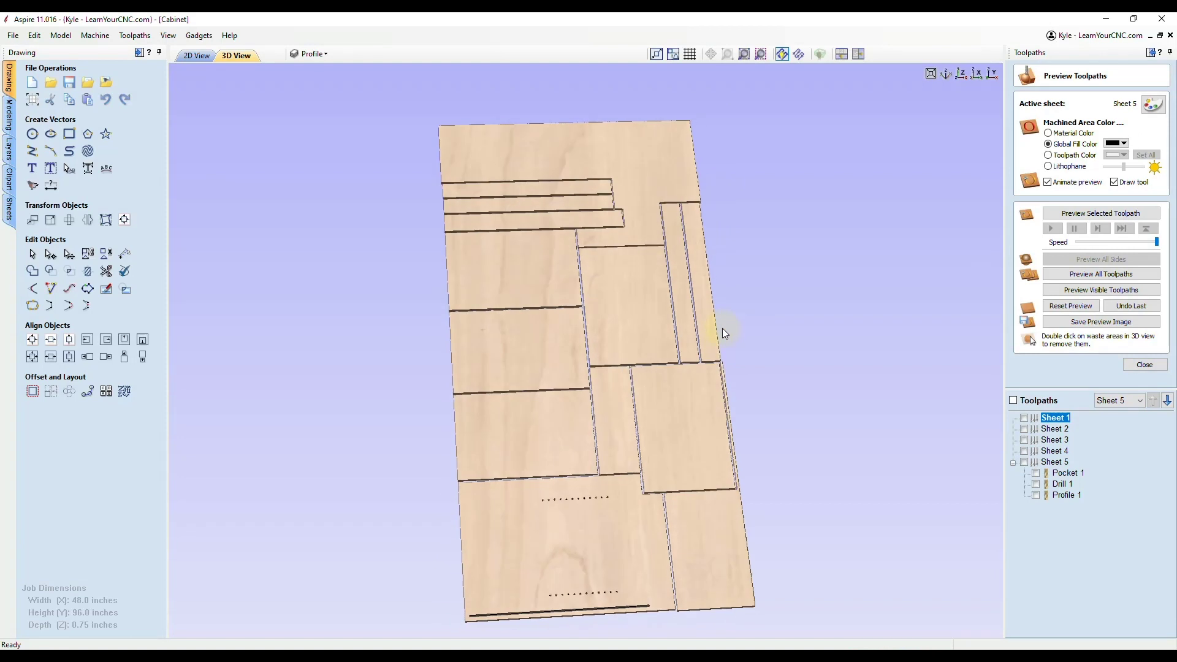
left_click(197, 57)
scroll(552, 380, "up", 3)
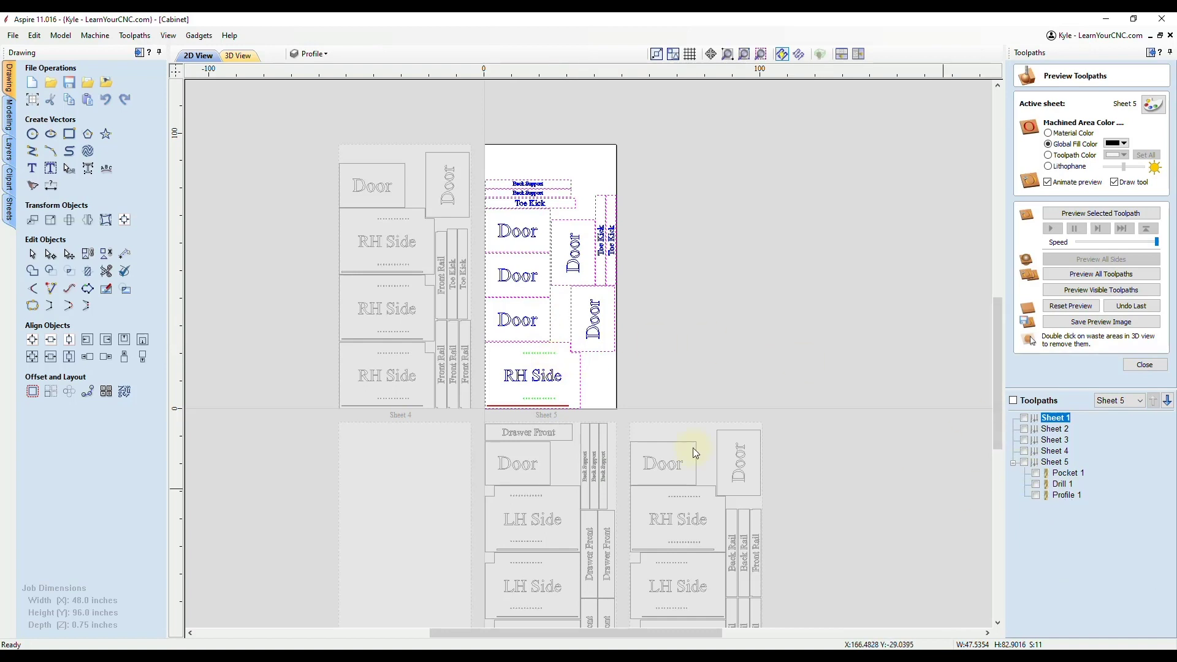
- Copy the RH Side part from Sheet 5 to Sheet 1
middle_click_drag(594, 394, 747, 312)
scroll(747, 312, "up", 3)
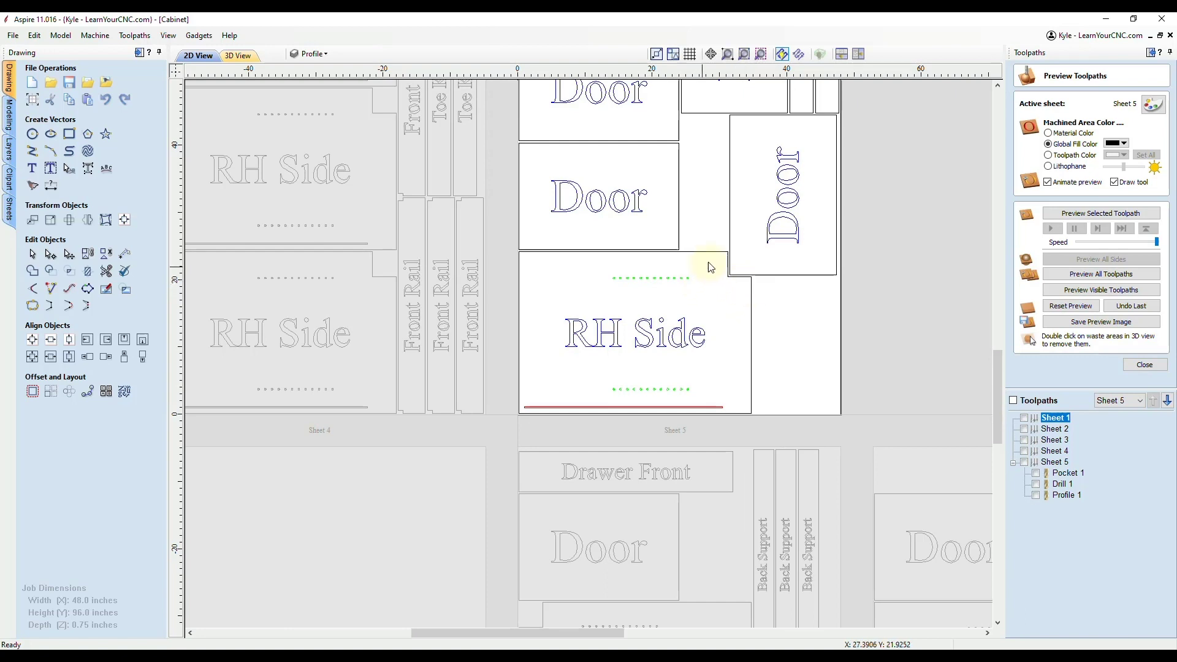
left_click_drag(710, 264, 533, 413)
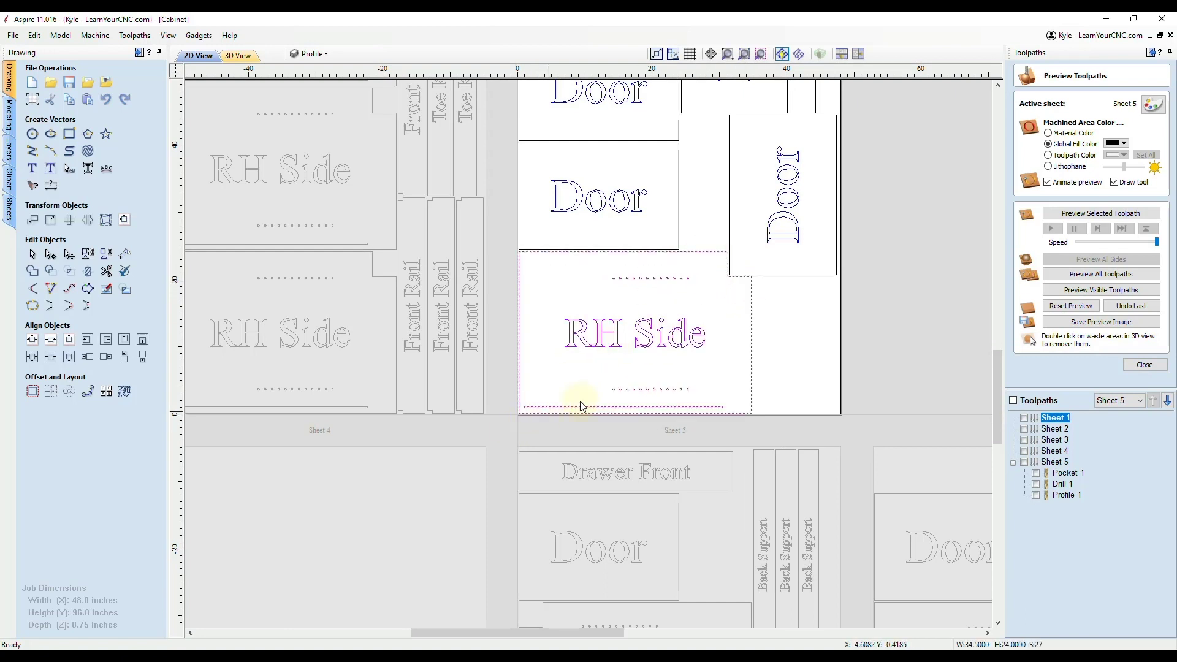
right_click(613, 336)
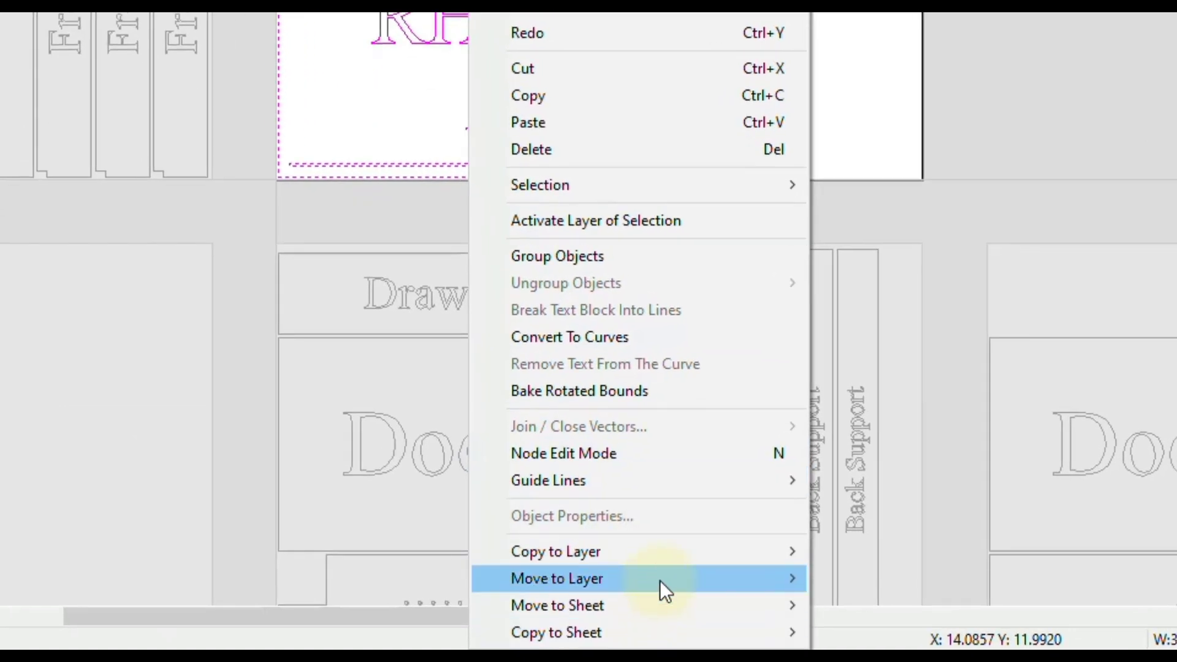
mouse_move(667, 624)
left_click(885, 553)
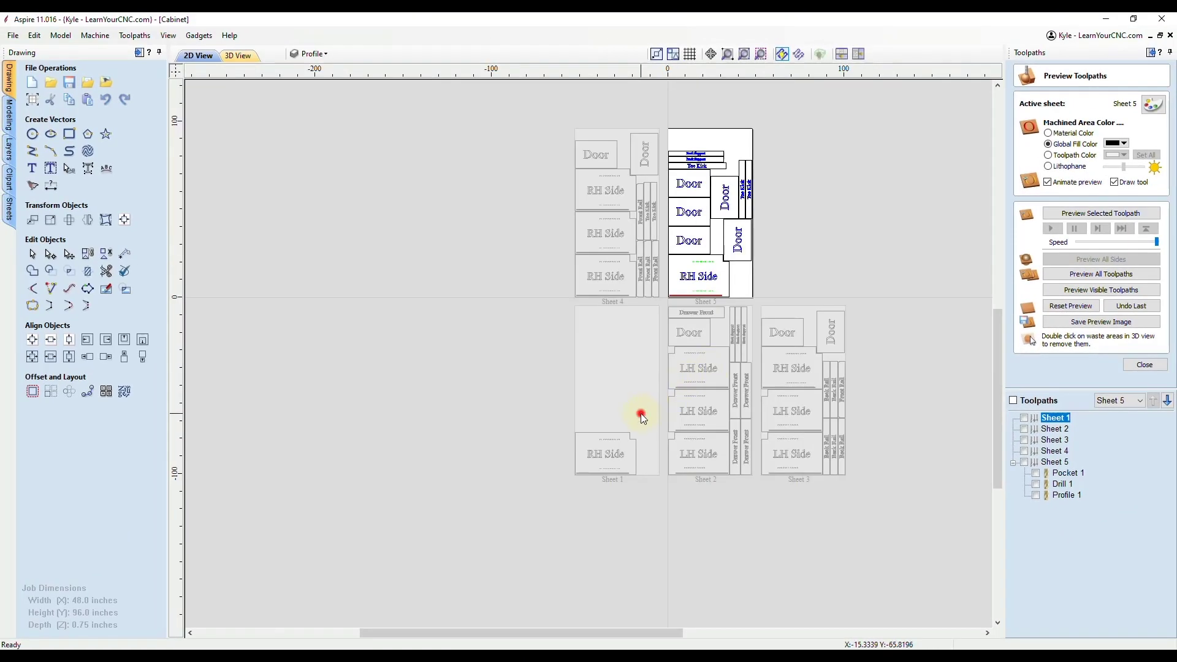
- Make Sheet 1 active and move the RH Side part up to mid-sheet
left_click(641, 414)
scroll(630, 430, "up", 5)
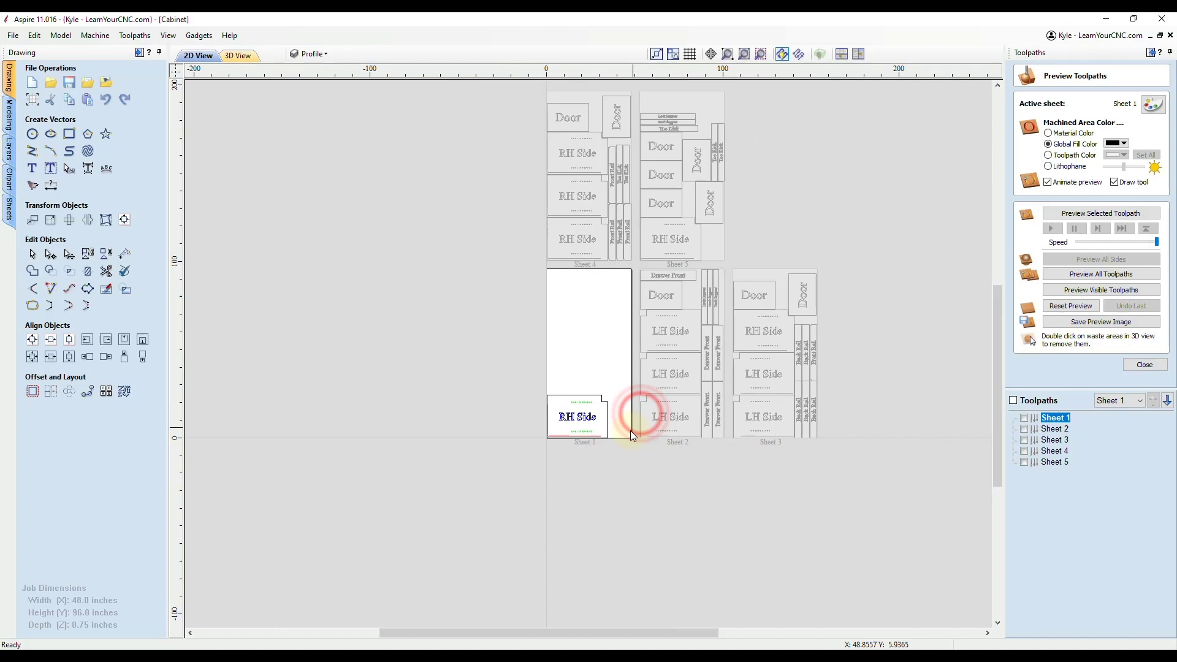
left_click_drag(656, 372, 499, 498)
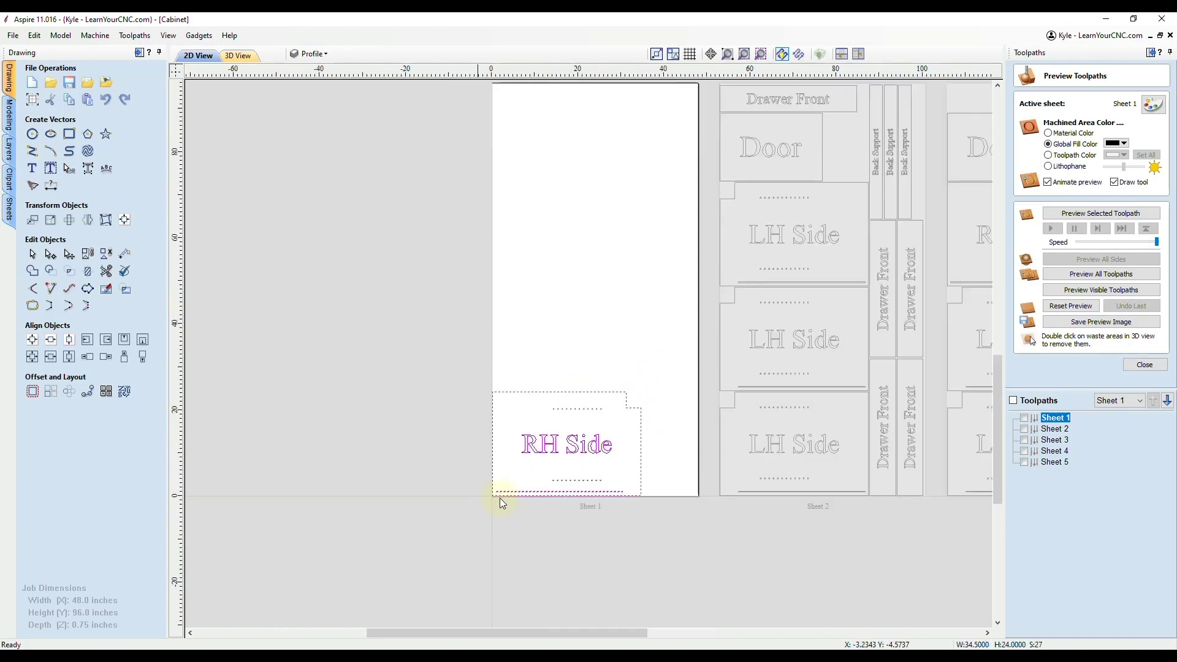
left_click(551, 451)
left_click_drag(644, 350, 491, 533)
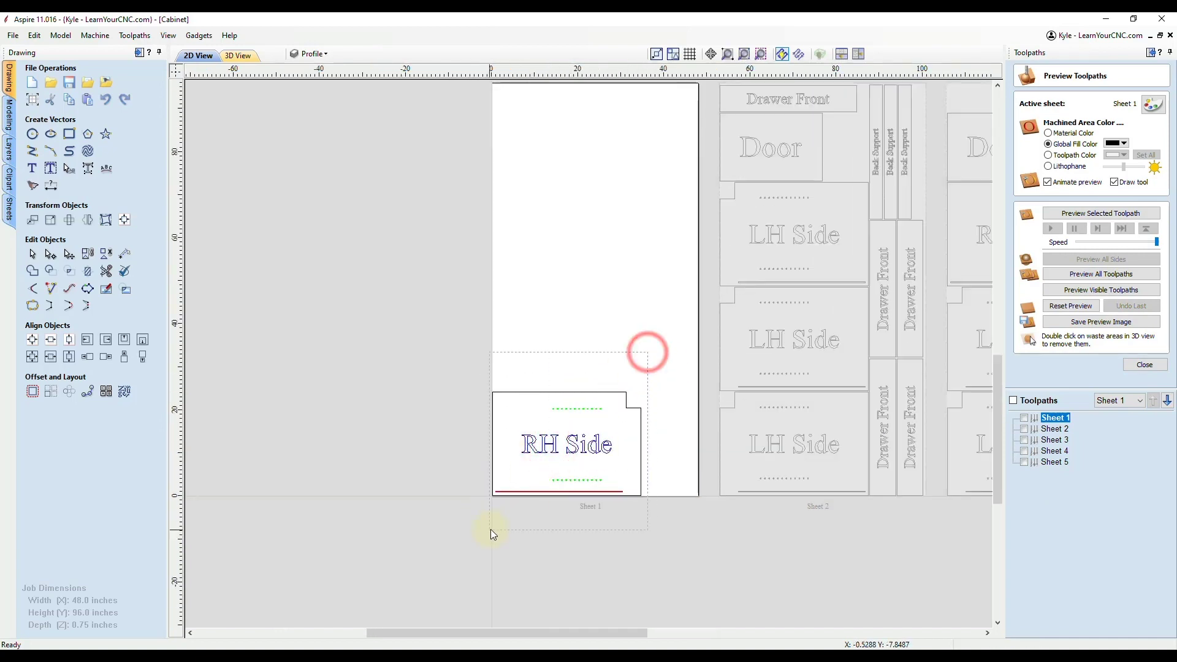
left_click(554, 445)
left_click_drag(554, 445, 586, 292)
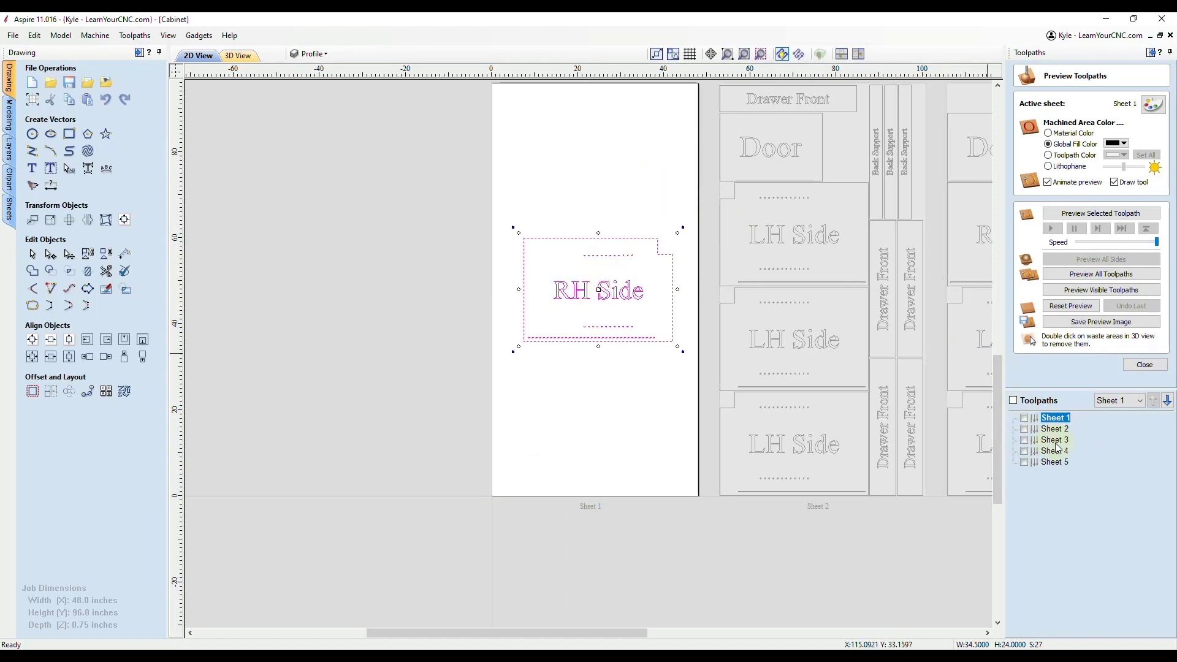
- Load the Cabinet.ToolpathTemplate onto the active sheet only
left_click(1143, 366)
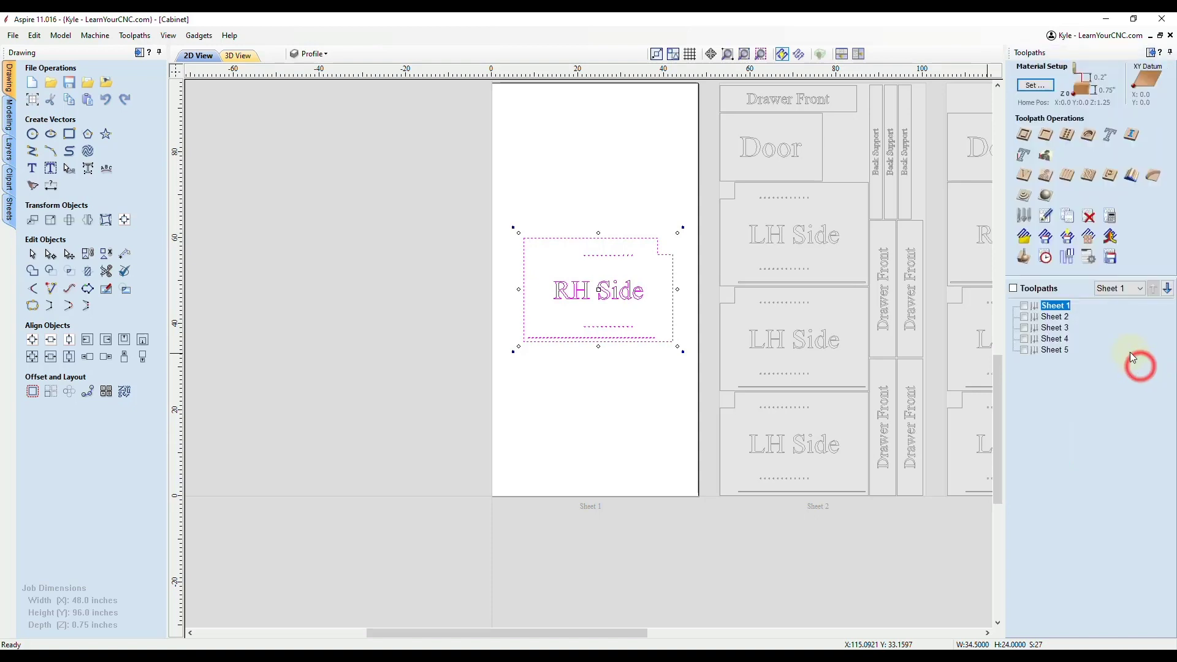
left_click(1024, 238)
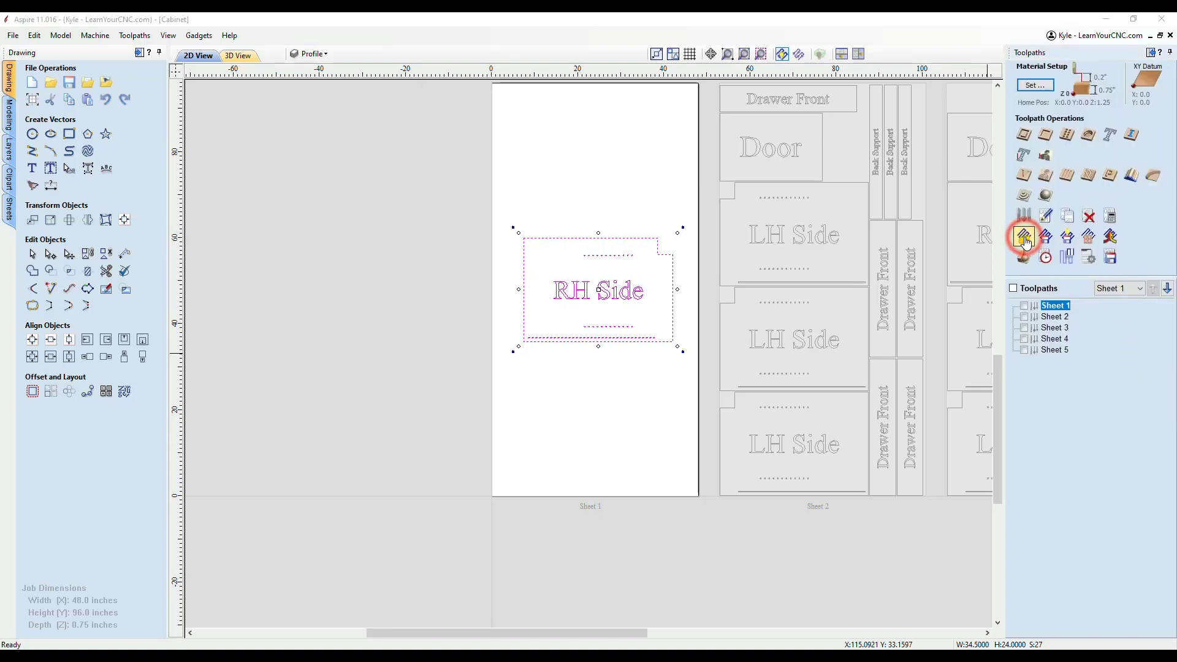
left_click(775, 170)
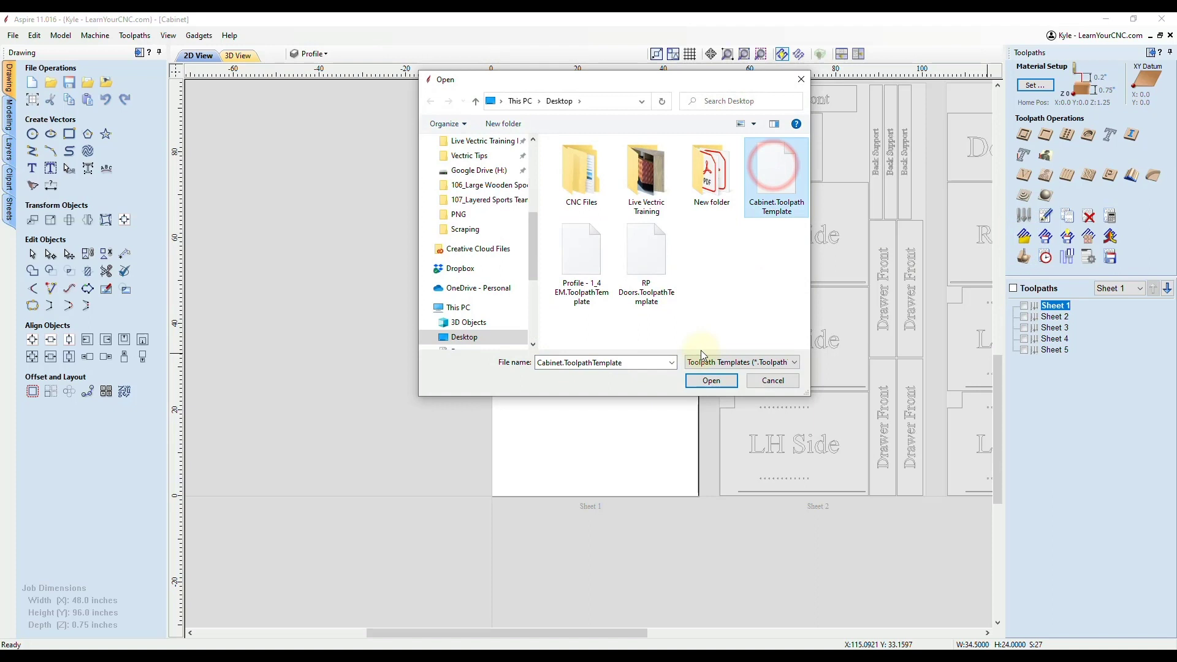
left_click(710, 381)
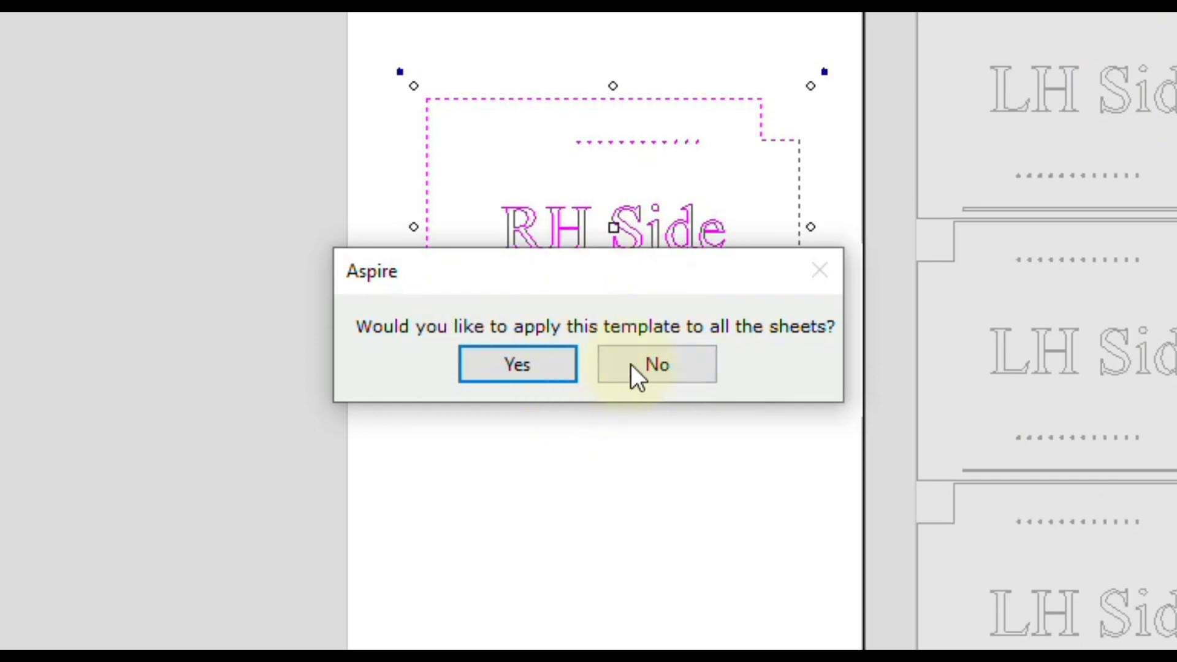
left_click(663, 369)
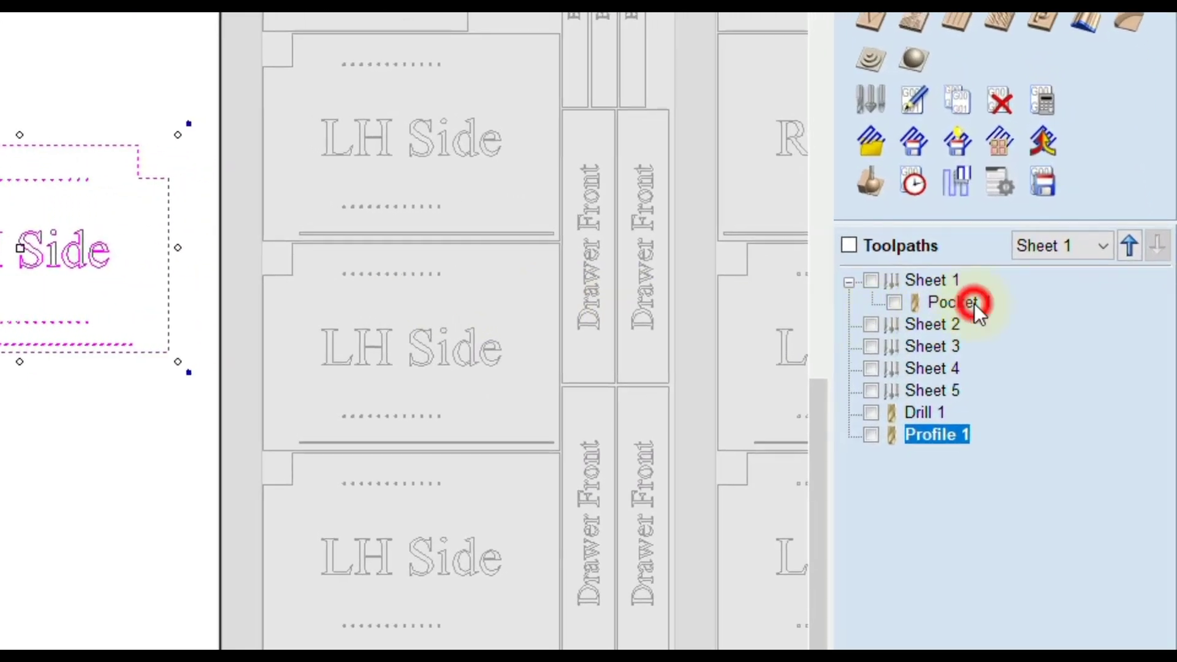
- Move Drill 1 and Profile 1 under Sheet 1's Pocket 1 and make all three visible
left_click(1073, 317)
left_click(926, 413)
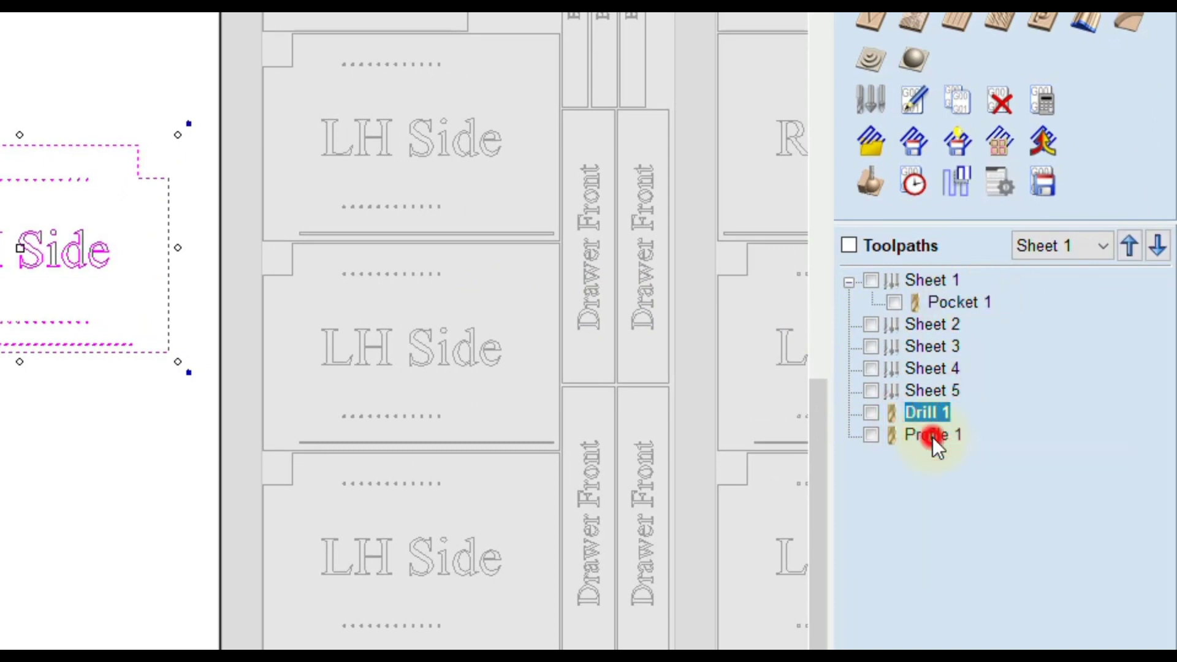
left_click(932, 435)
left_click_drag(924, 415, 960, 319)
left_click_drag(932, 436, 956, 344)
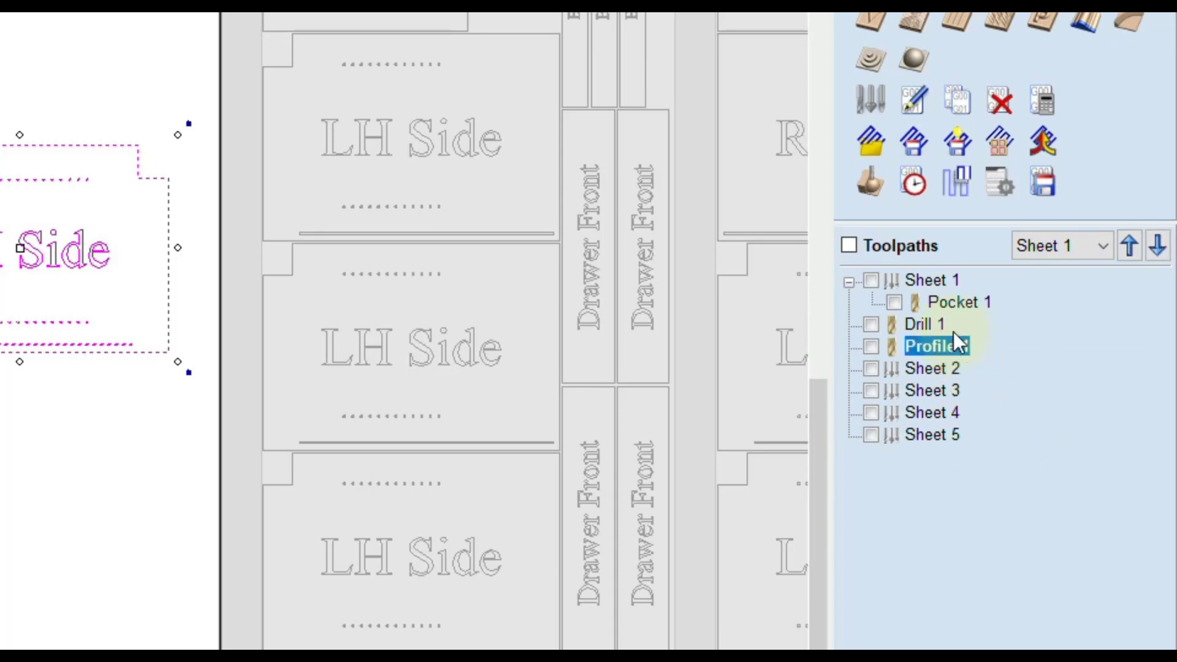
left_click(870, 324)
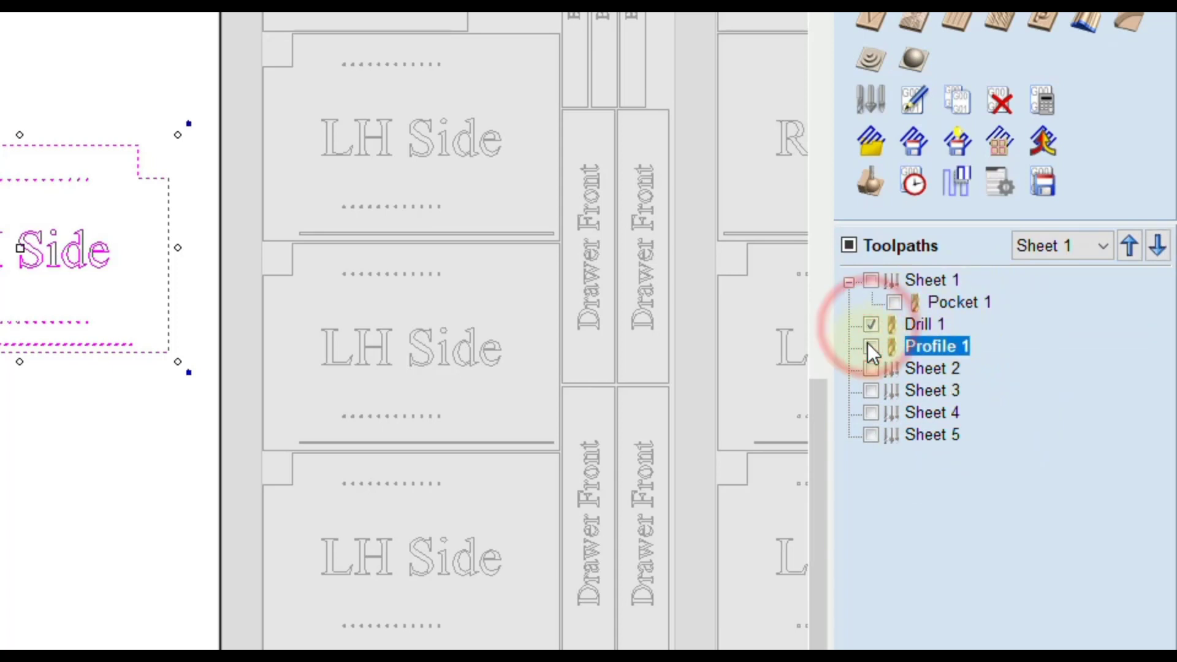
left_click(870, 346)
left_click(894, 302)
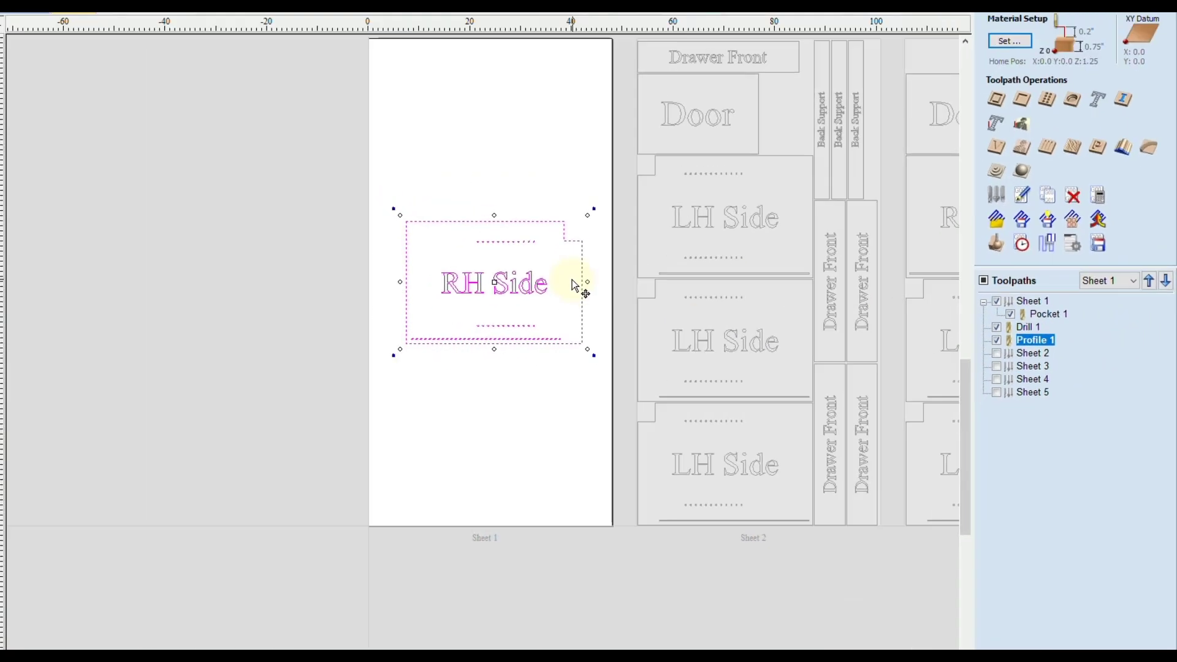
scroll(572, 280, "up", 2)
- In the 3D view, show only Sheet 1's Pocket 1, Drill 1 and Profile 1 toolpaths
scroll(572, 337, "down", 2)
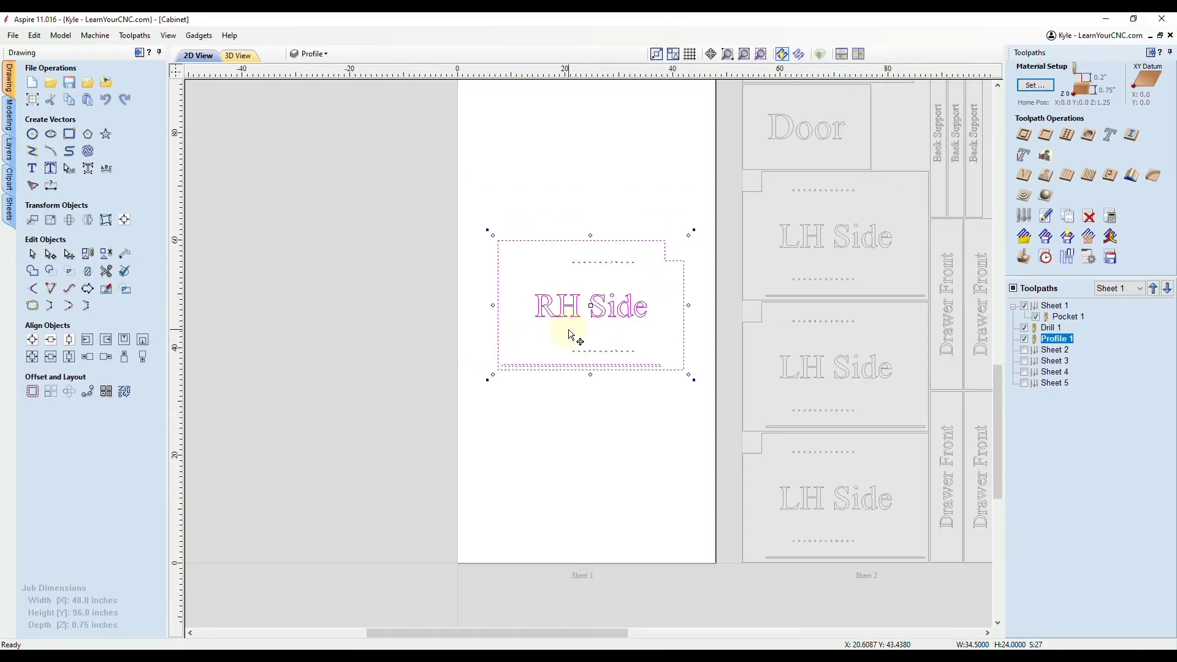
left_click(240, 56)
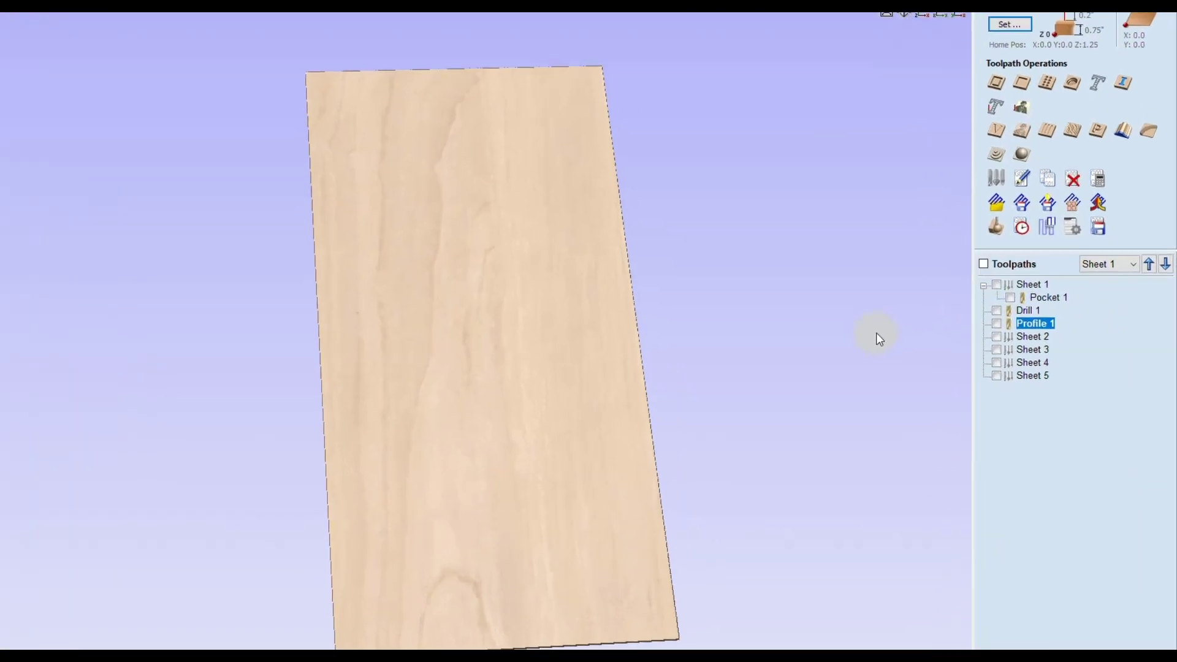
left_click(1024, 339)
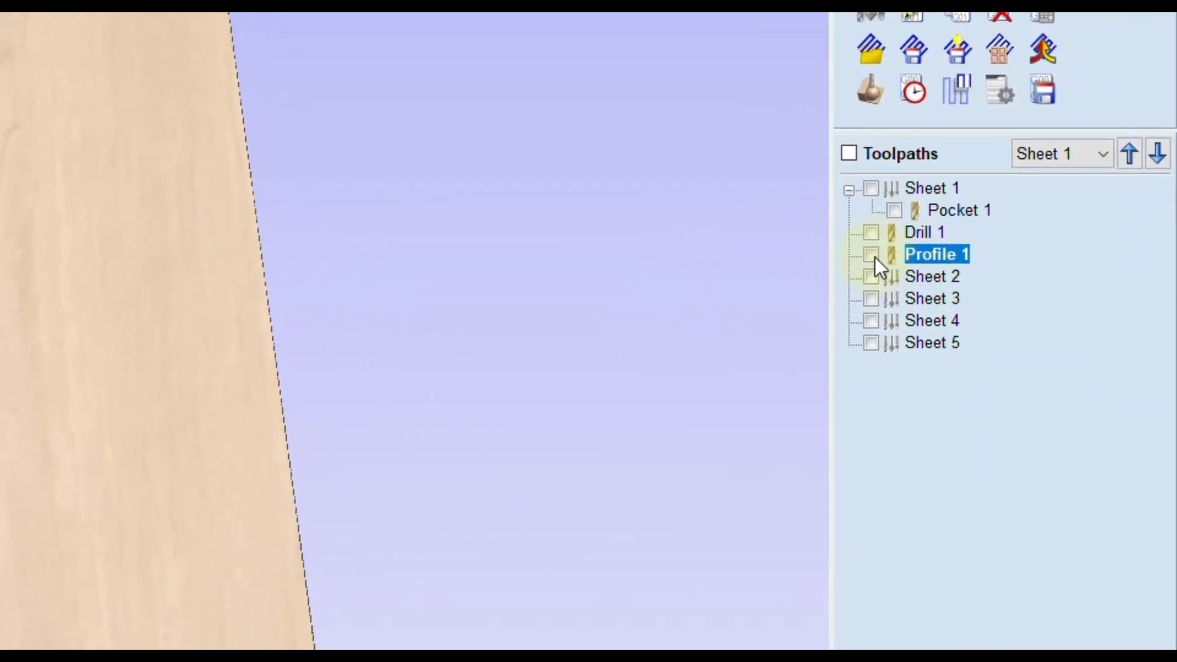
left_click(872, 256)
left_click(873, 233)
left_click(896, 211)
- Recalculate the visible toolpaths and confirm the success message
right_click(918, 254)
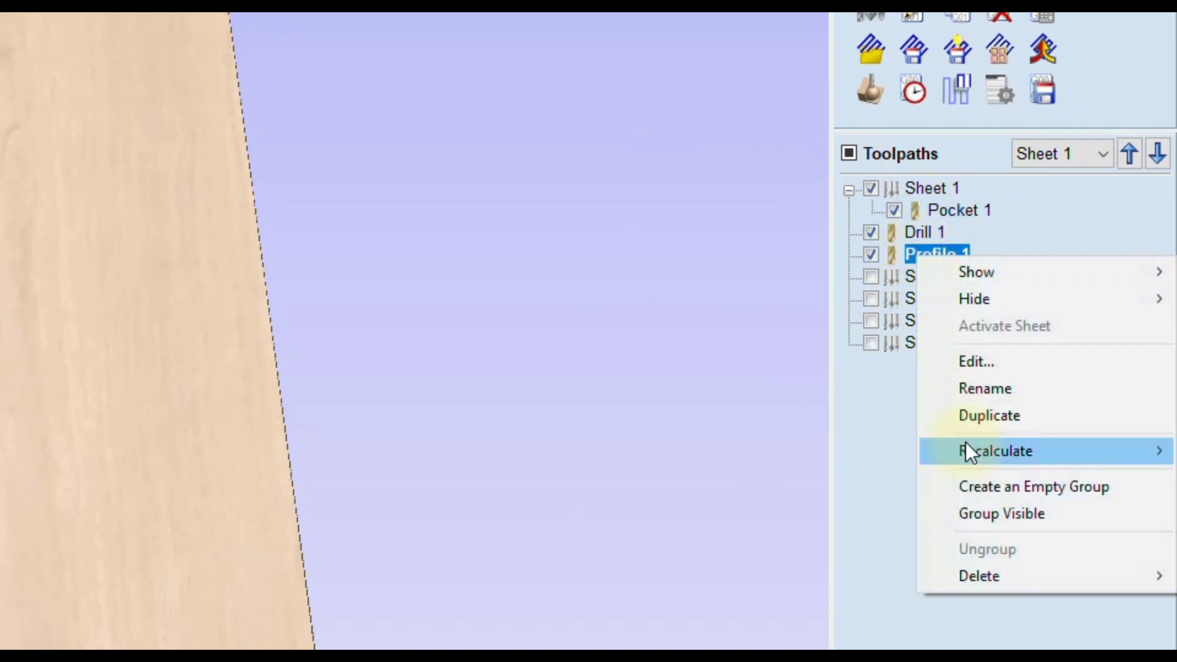
mouse_move(969, 449)
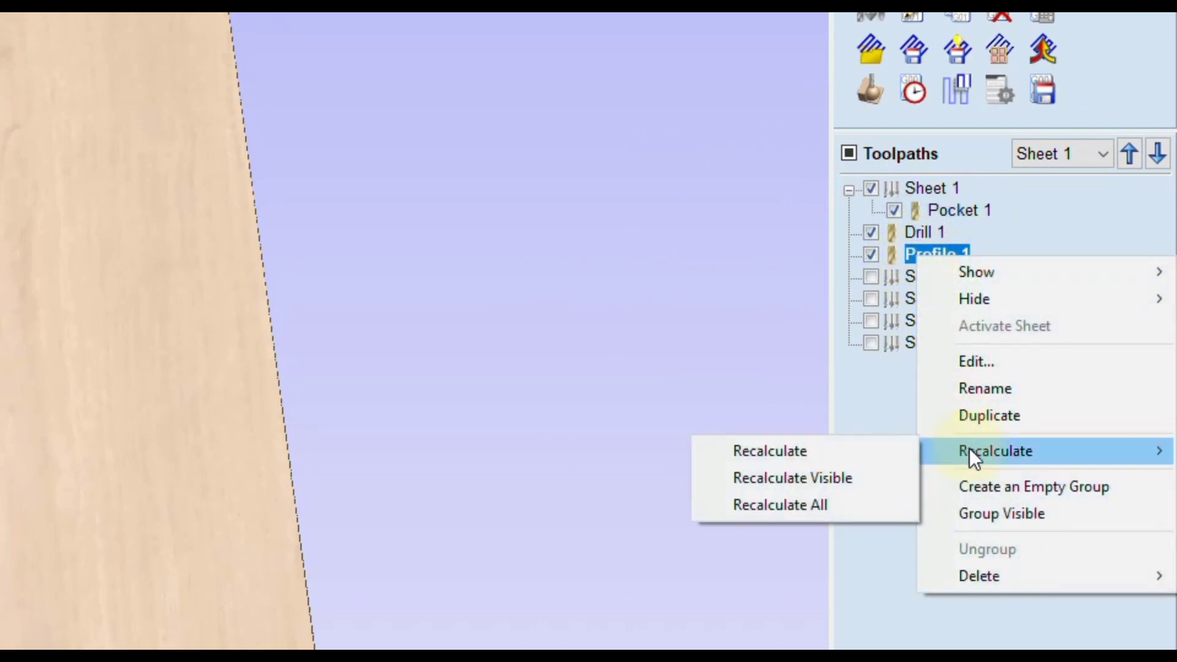
left_click(773, 488)
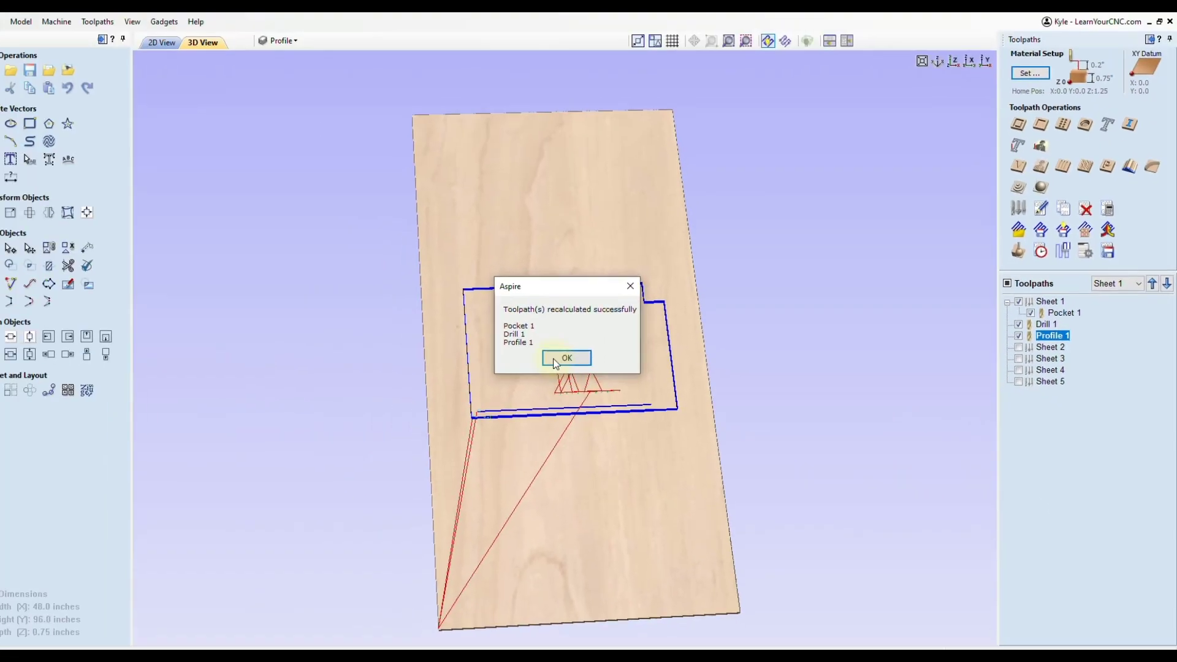
left_click(575, 360)
scroll(561, 334, "up", 3)
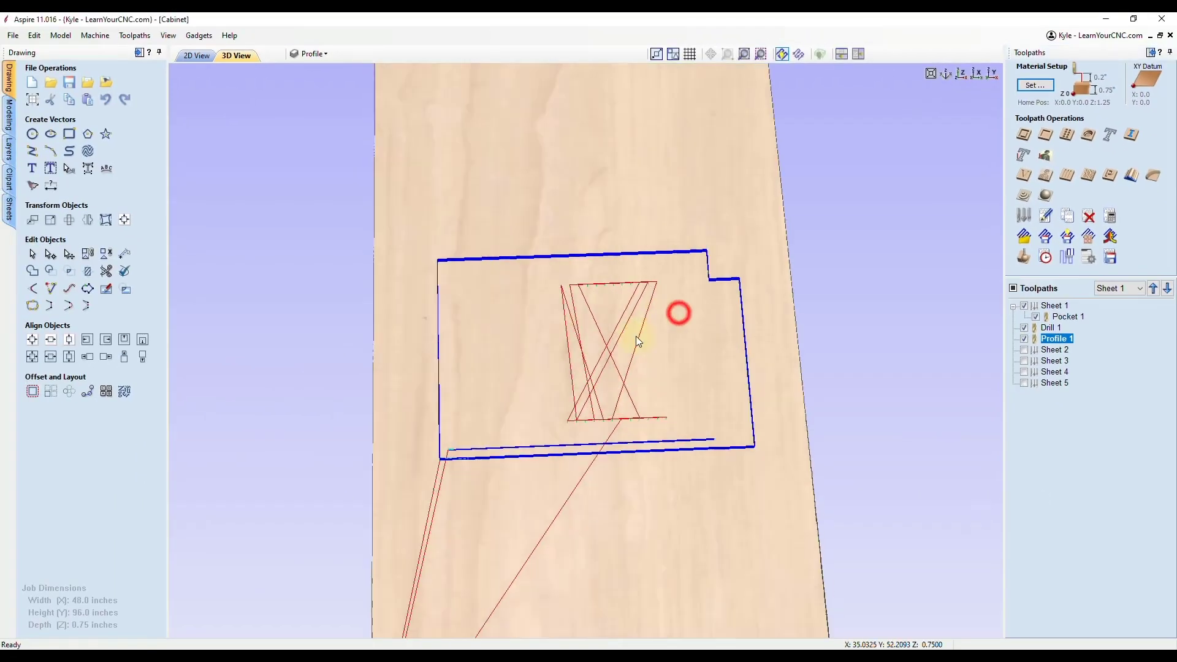
left_click_drag(520, 368, 777, 343)
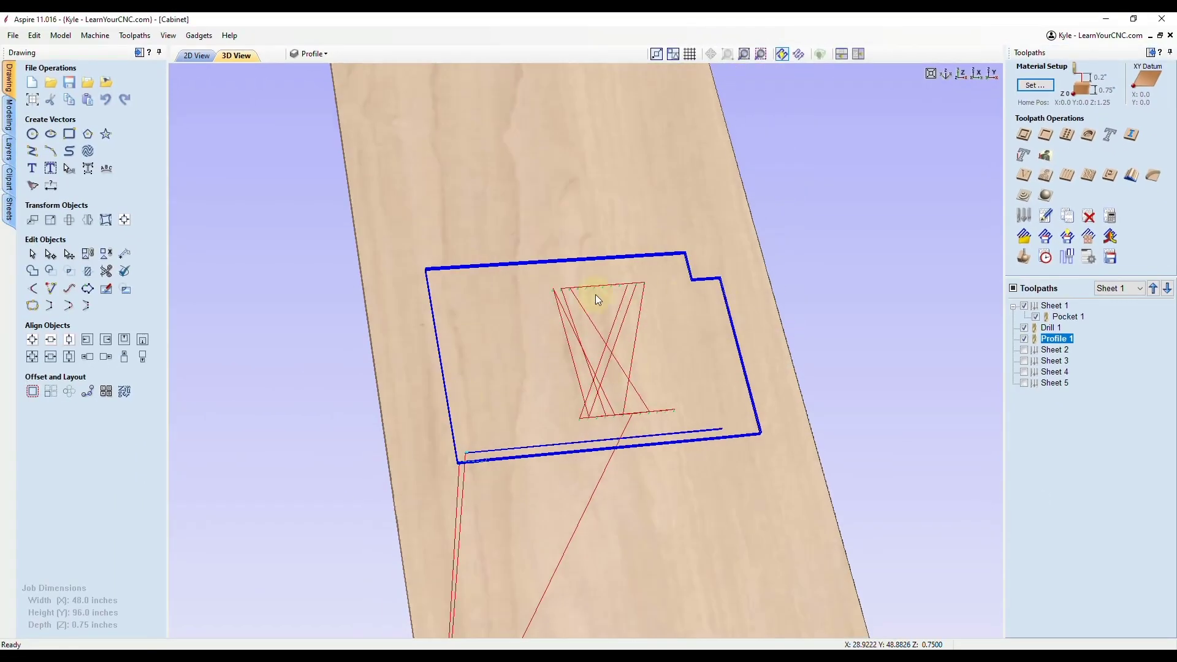
left_click(1023, 257)
- Preview all toolpaths on Sheet 1 and orbit around the machined RH Side part
left_click(1099, 274)
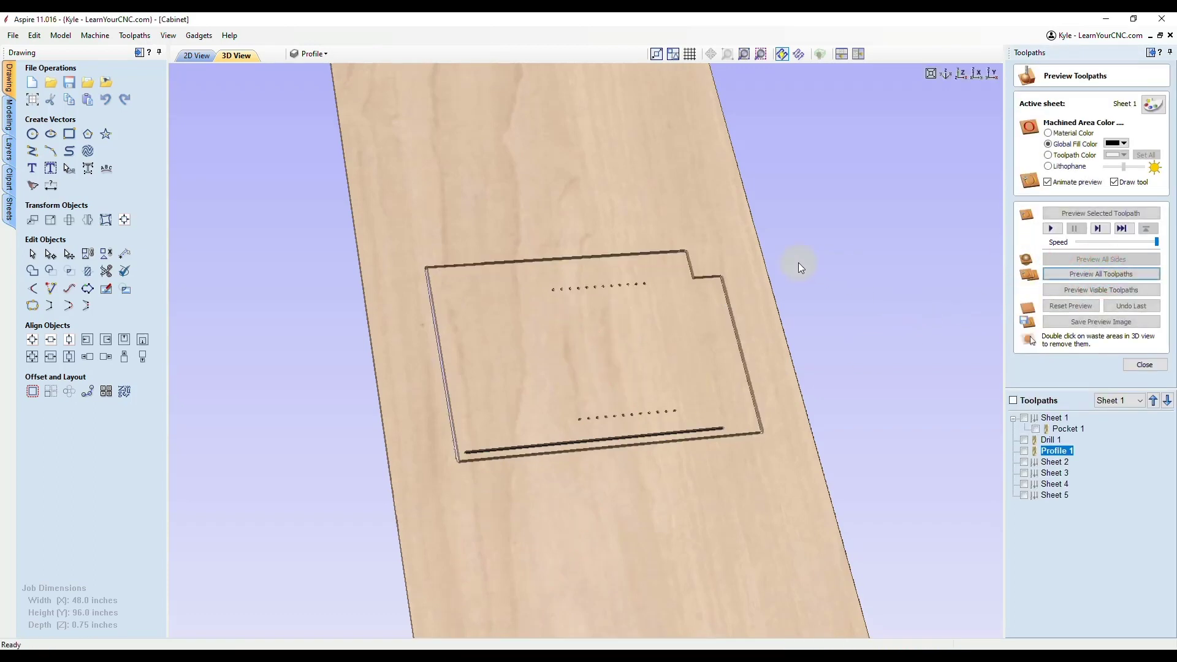
left_click_drag(798, 262, 733, 334)
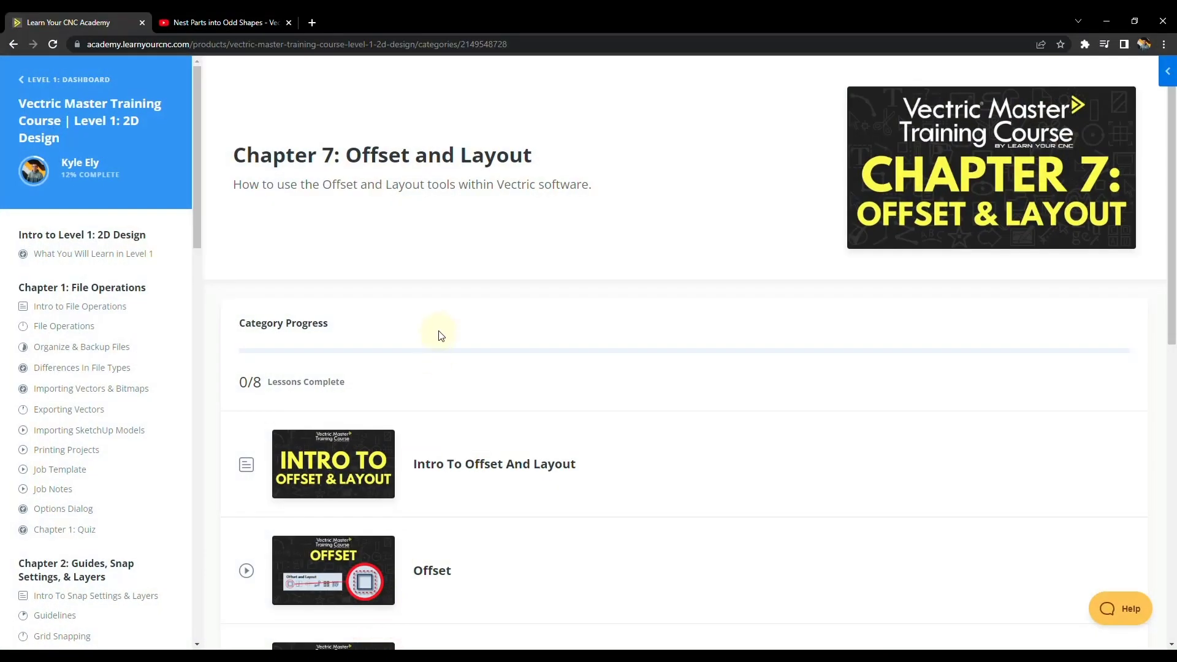
- Scroll the Level 1: 2D Design course page down to Chapter 7's Offset and Layout lessons
scroll(476, 321, "down", 4)
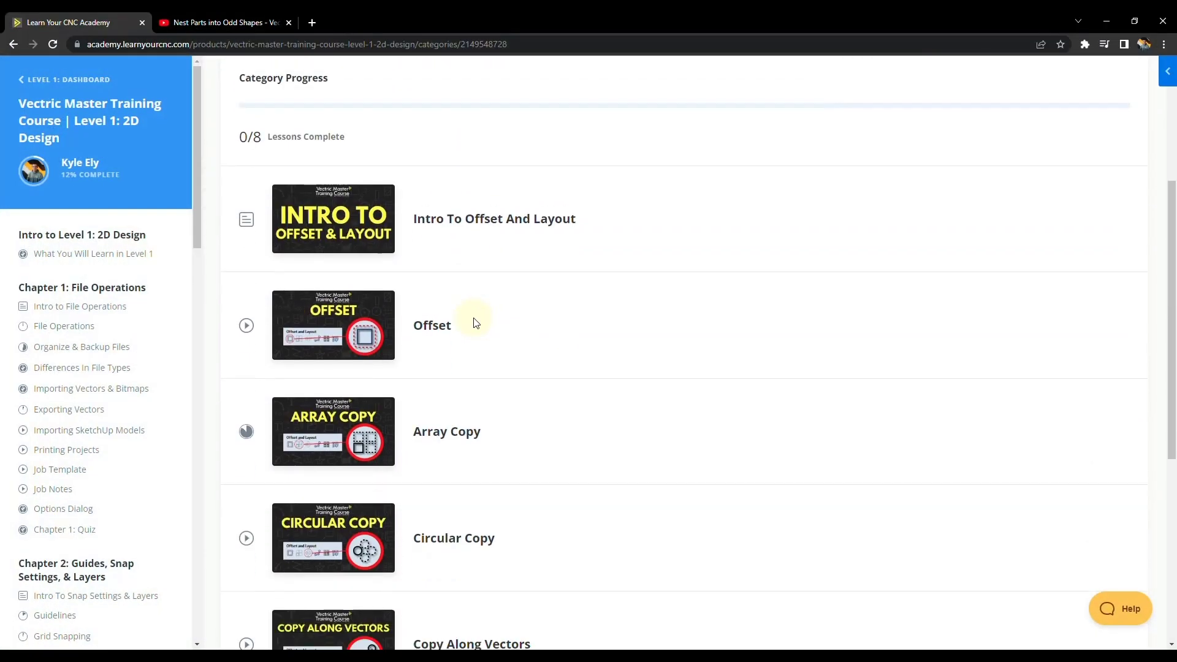
scroll(476, 320, "down", 6)
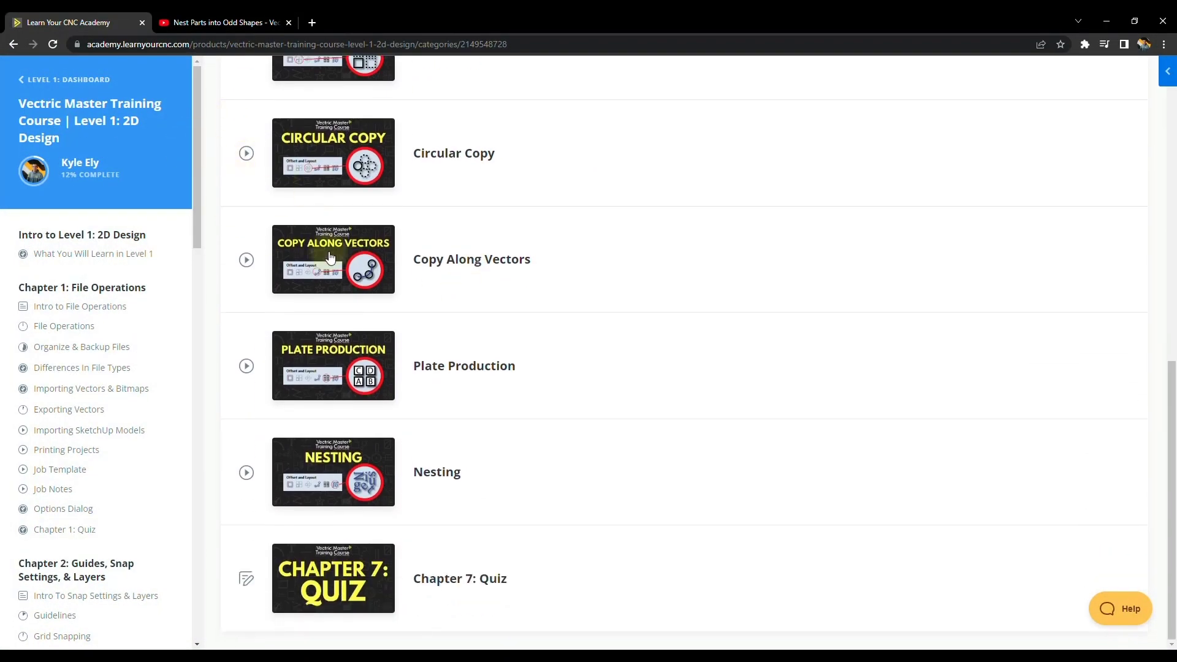
scroll(76, 346, "down", 10)
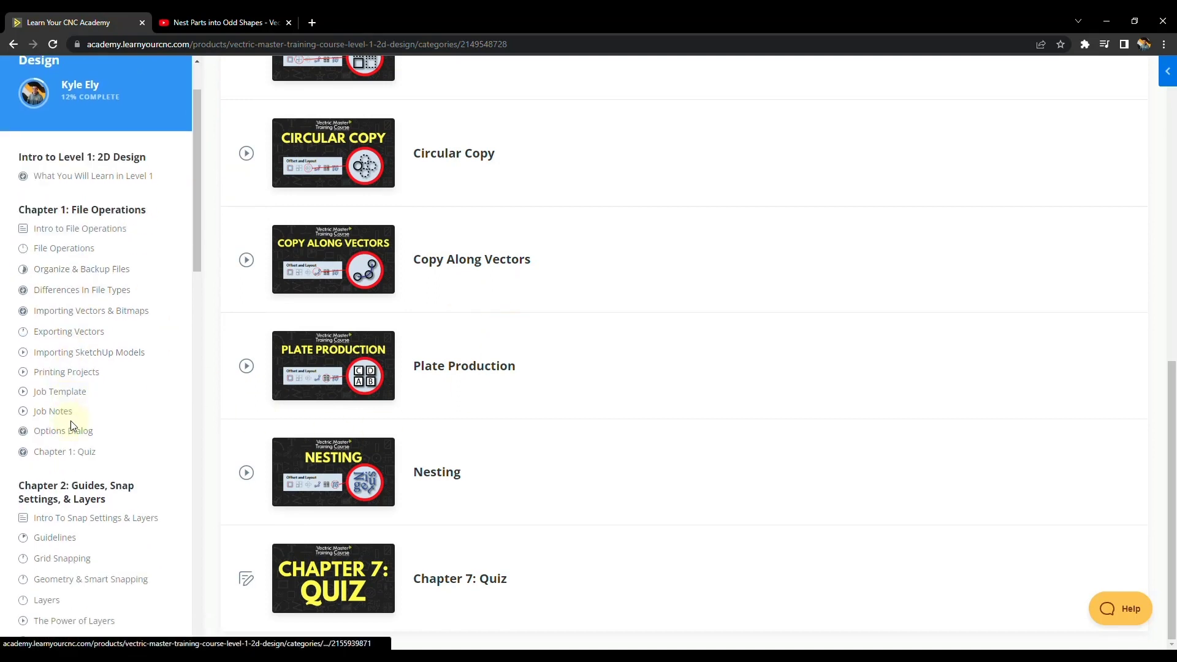
scroll(96, 340, "down", 11)
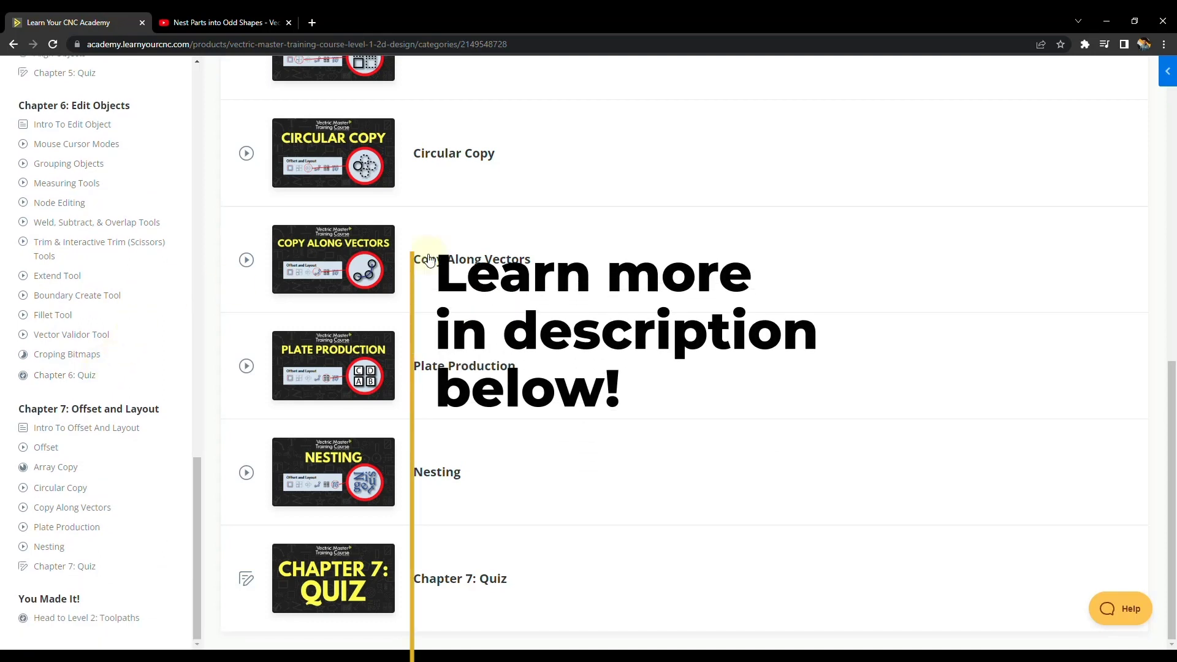
left_click(594, 305)
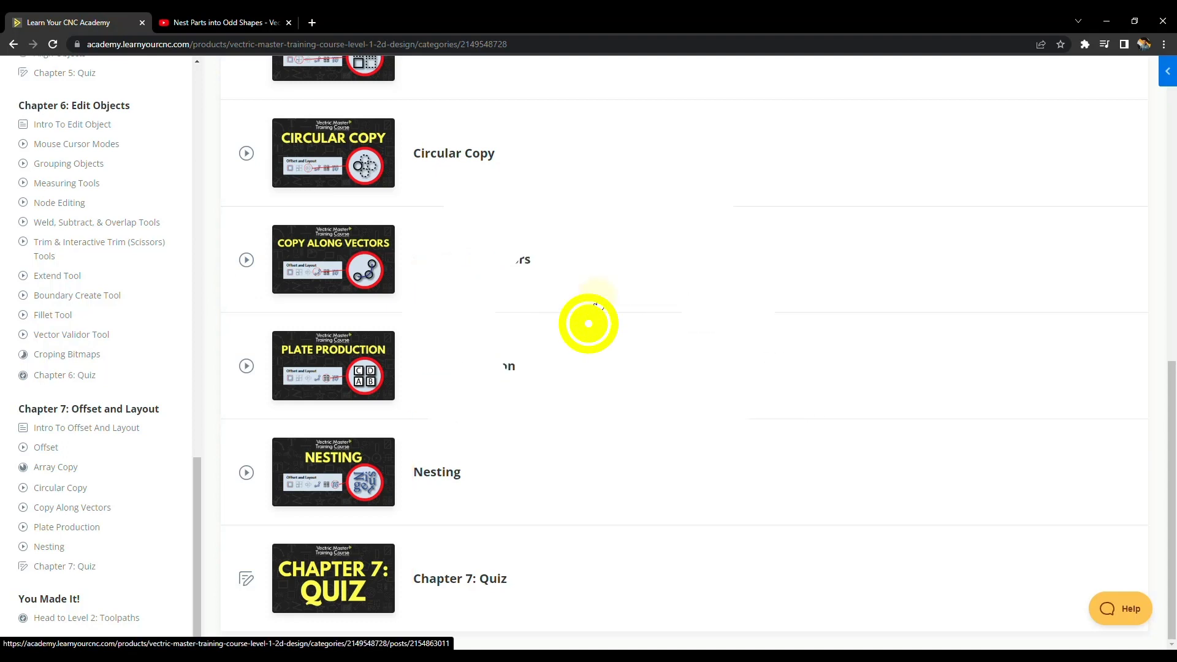